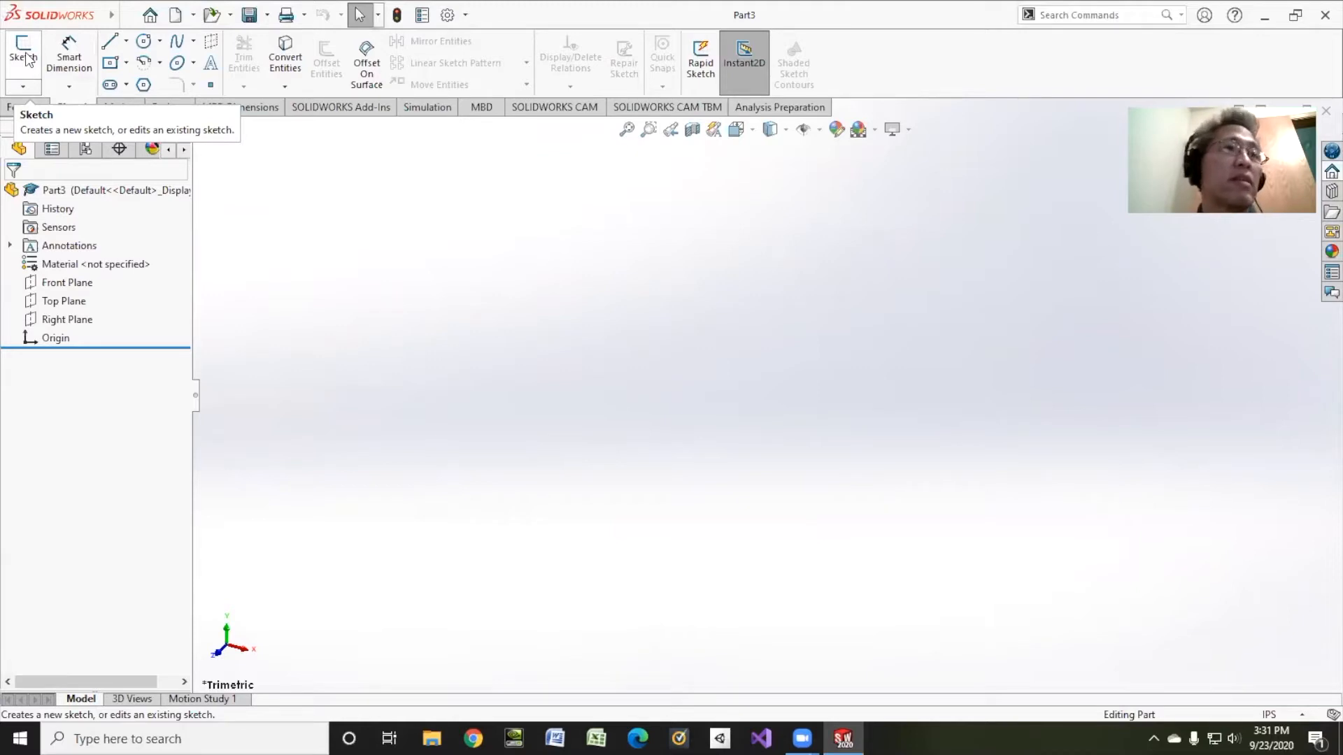
# Step: Start a new sketch in the empty Part3 using the Sketch command
pyautogui.click(25, 57)
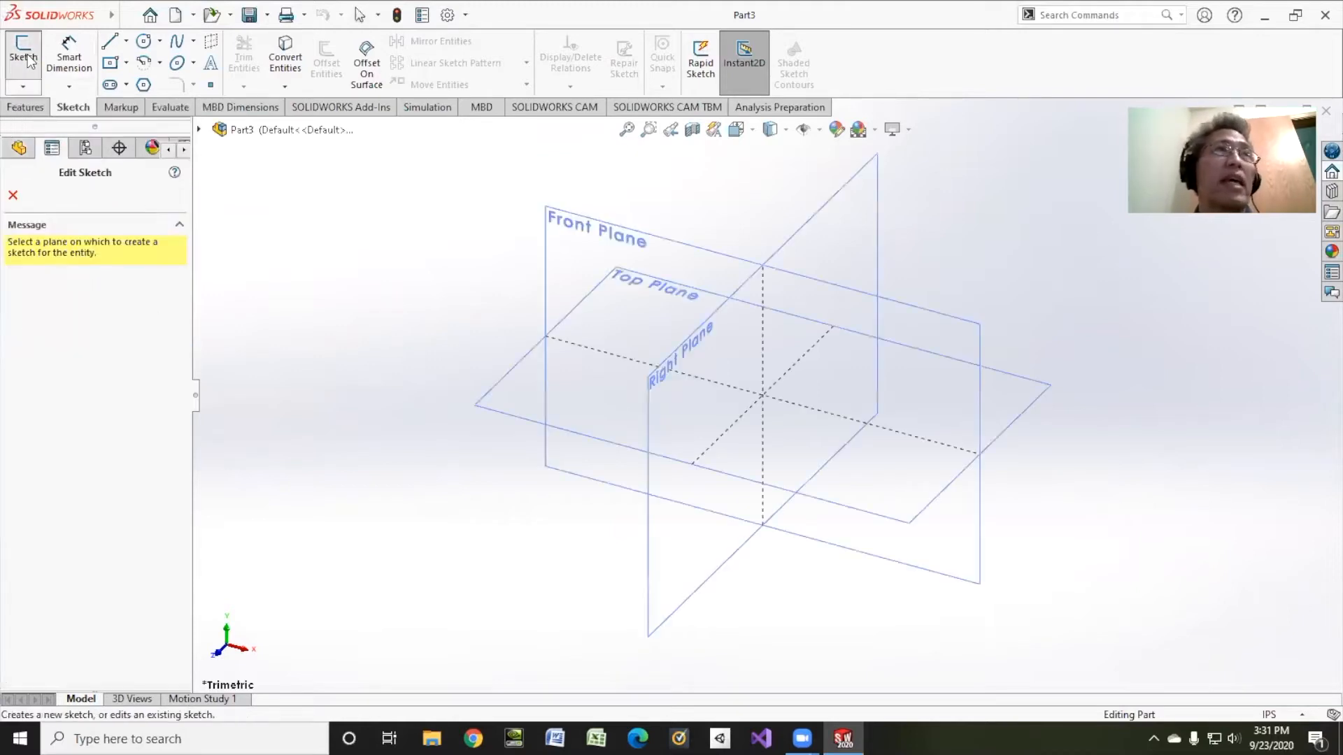
# Step: On the Top Plane, draw a circle centred at the origin and a smaller circle to its right
pyautogui.click(604, 274)
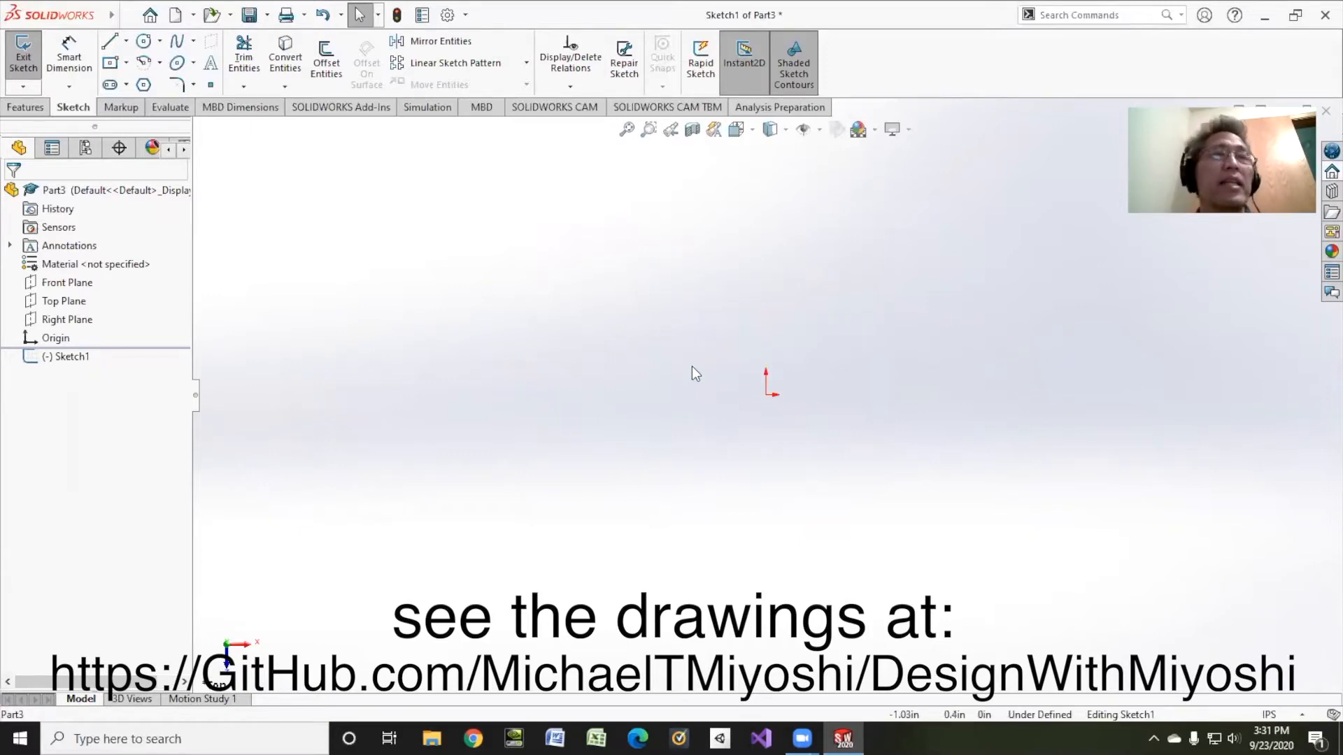
pyautogui.click(146, 42)
pyautogui.click(766, 395)
pyautogui.click(844, 374)
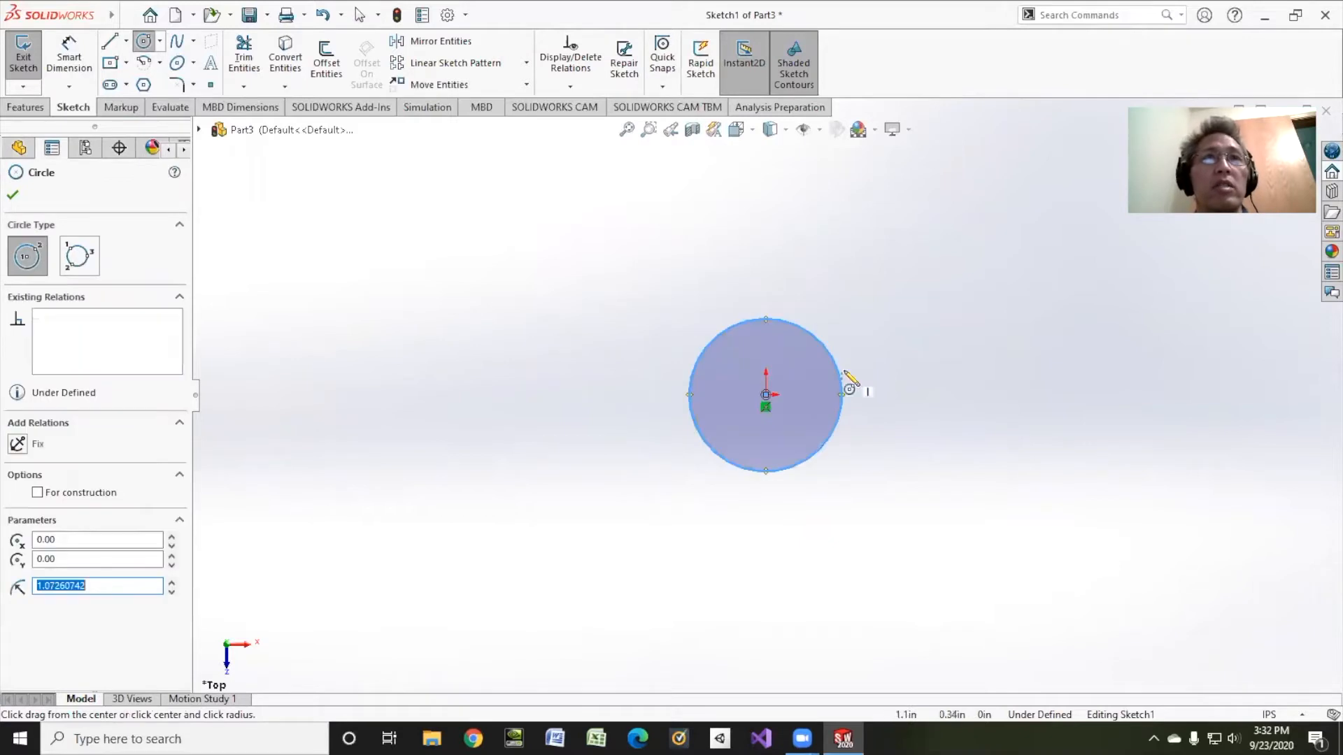
pyautogui.click(1070, 438)
pyautogui.click(1078, 385)
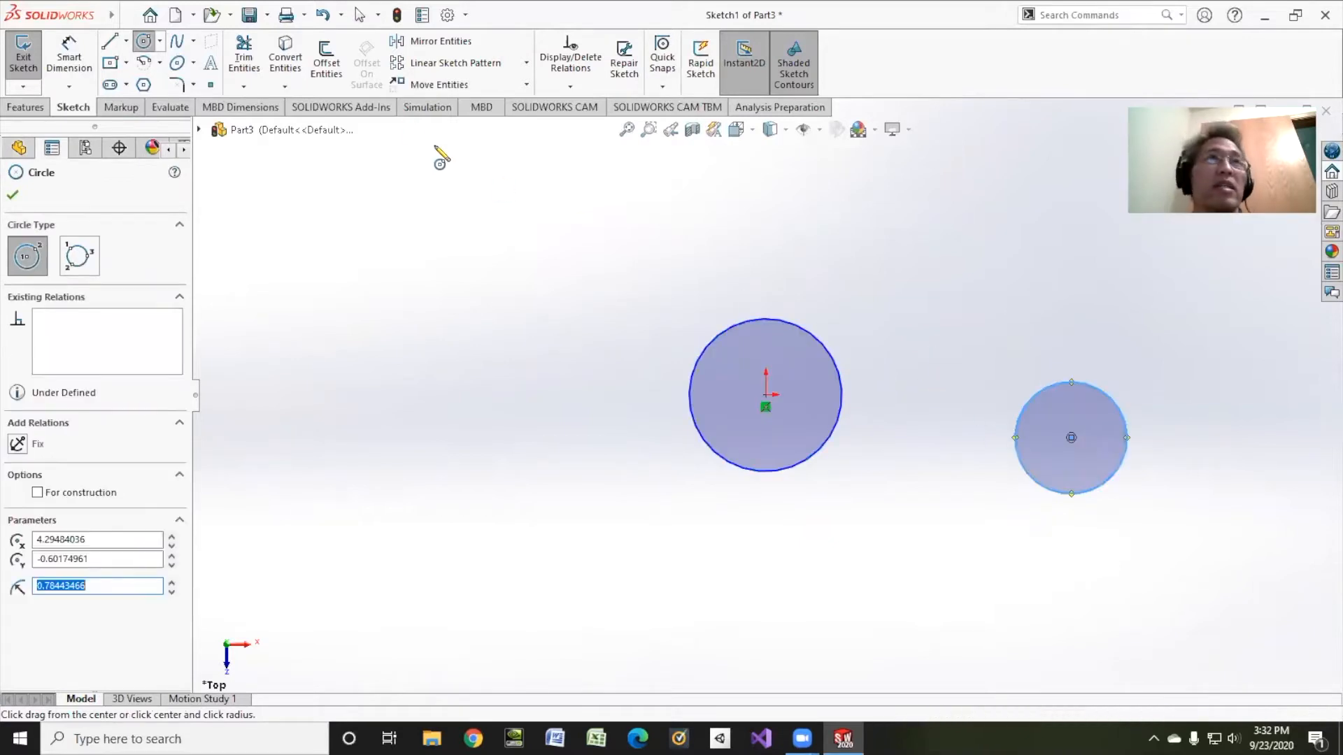
pyautogui.click(109, 40)
# Step: Sketch an upper line above the circles and a lower line stretched beneath them
pyautogui.click(745, 237)
pyautogui.click(1077, 340)
pyautogui.rightClick(1135, 336)
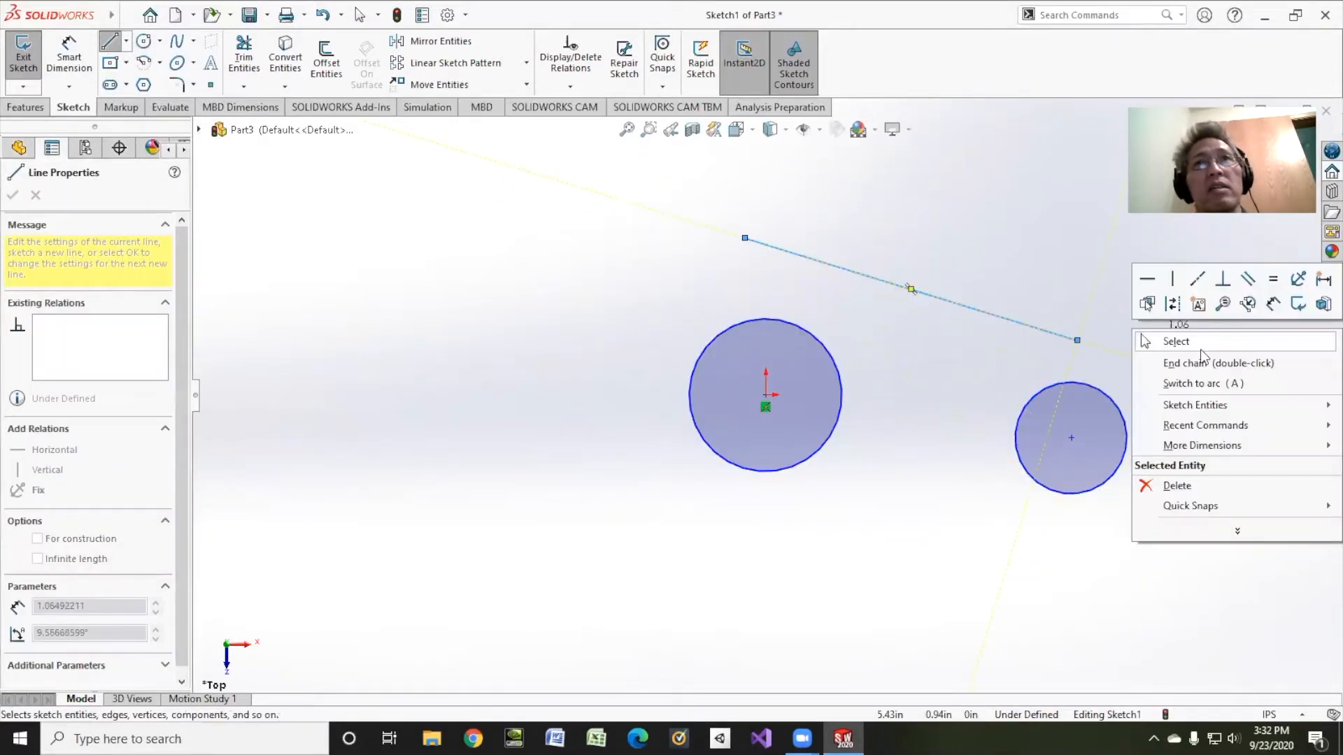
pyautogui.click(1204, 363)
pyautogui.moveTo(1107, 531); pyautogui.dragTo(1071, 531)
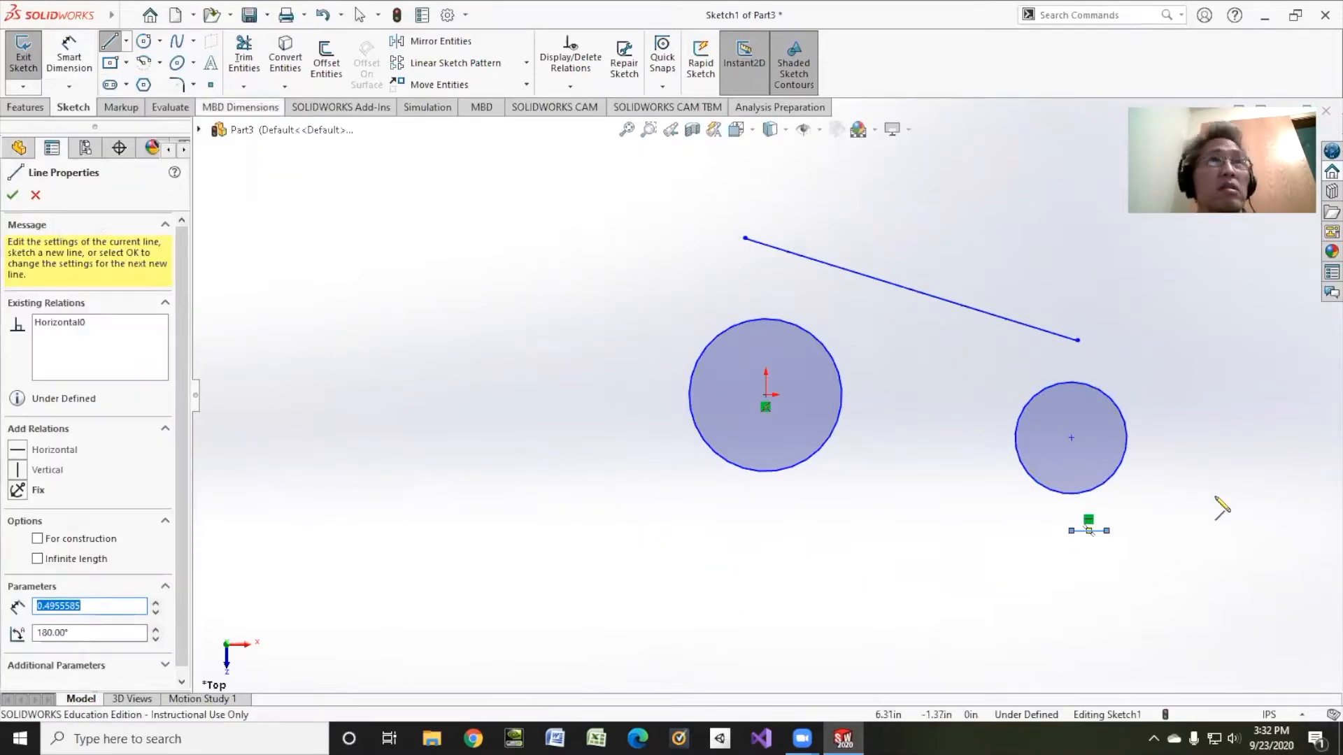
pyautogui.rightClick(963, 141)
pyautogui.click(998, 143)
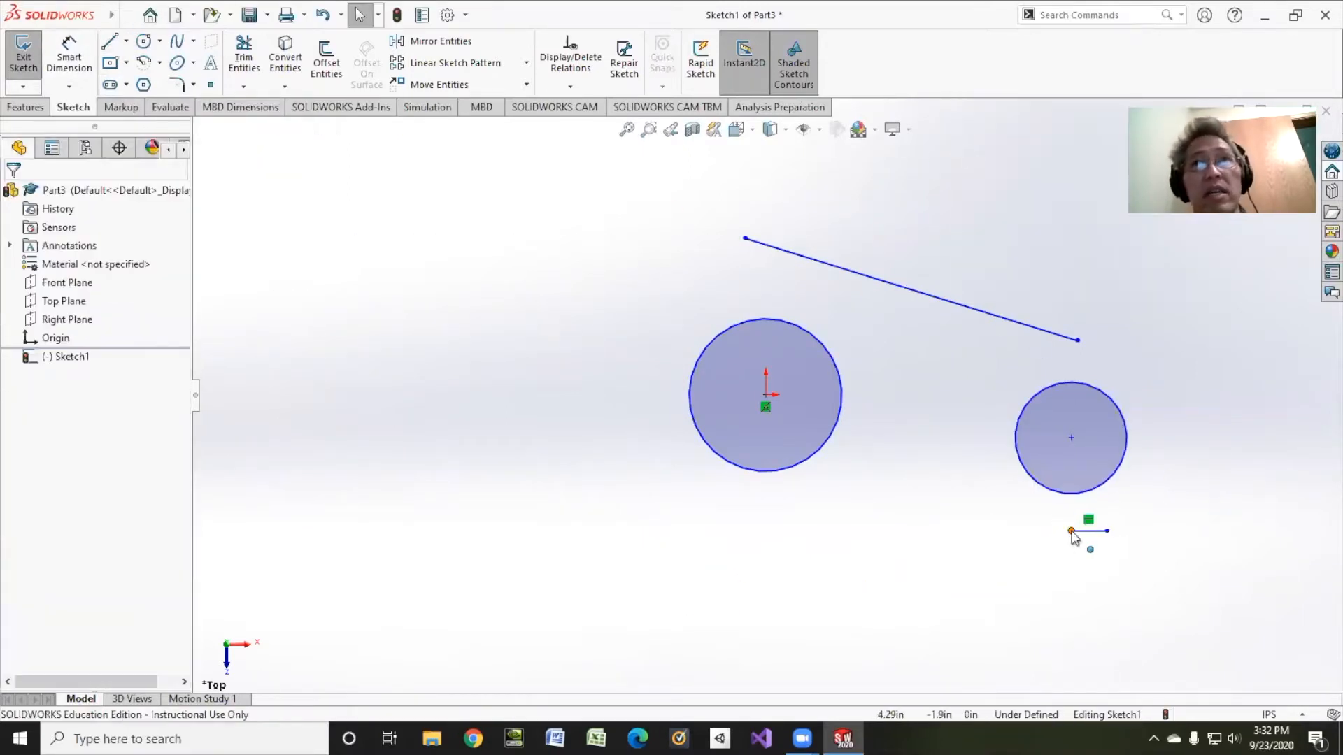
pyautogui.moveTo(1070, 531); pyautogui.dragTo(760, 589)
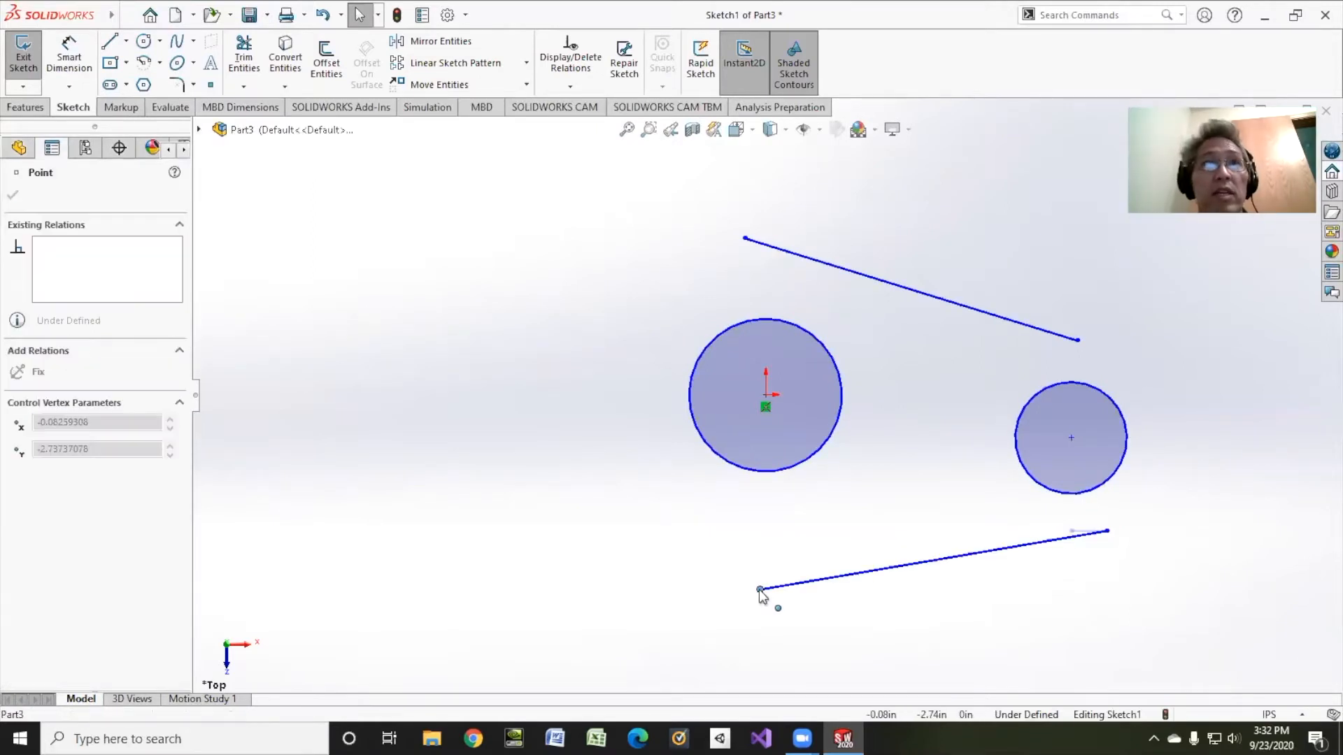
# Step: Make the two circle centres horizontal, then move the lower line below both circles
pyautogui.click(570, 86)
pyautogui.click(602, 123)
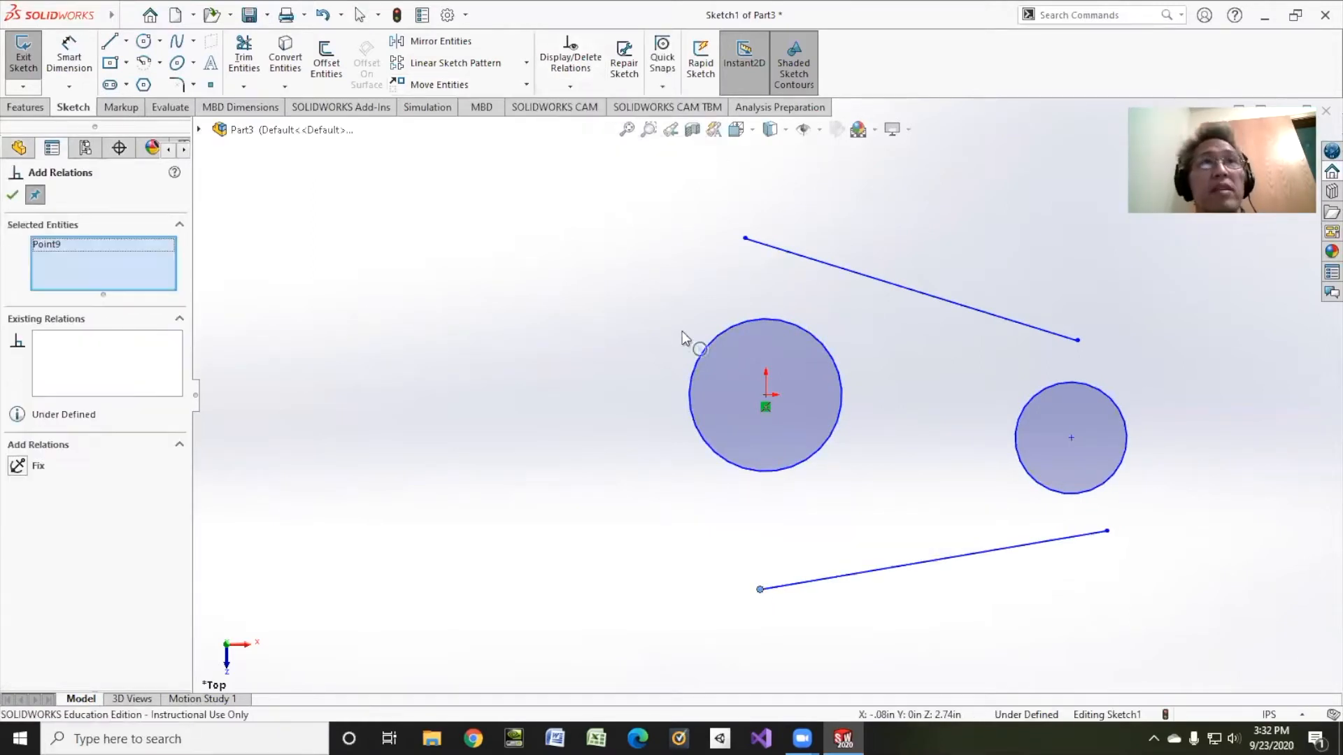
pyautogui.click(766, 395)
pyautogui.click(1070, 439)
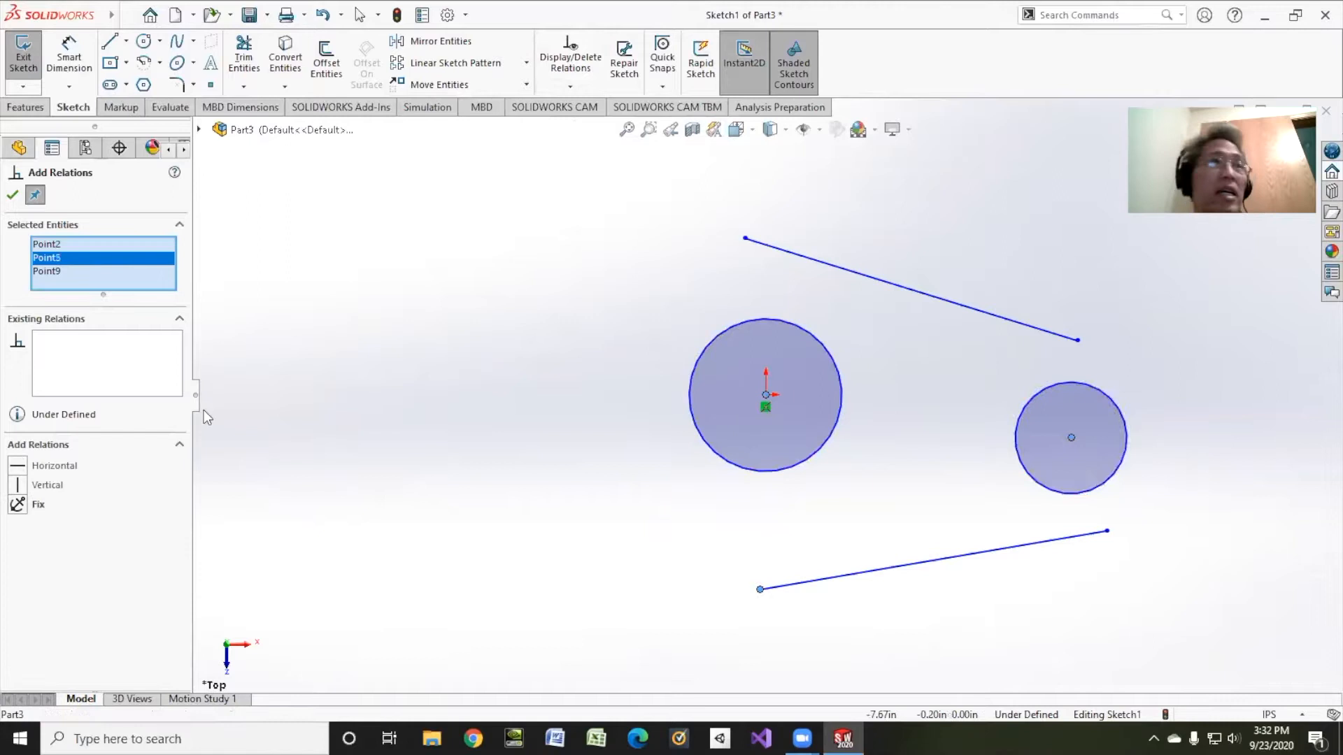
pyautogui.click(19, 468)
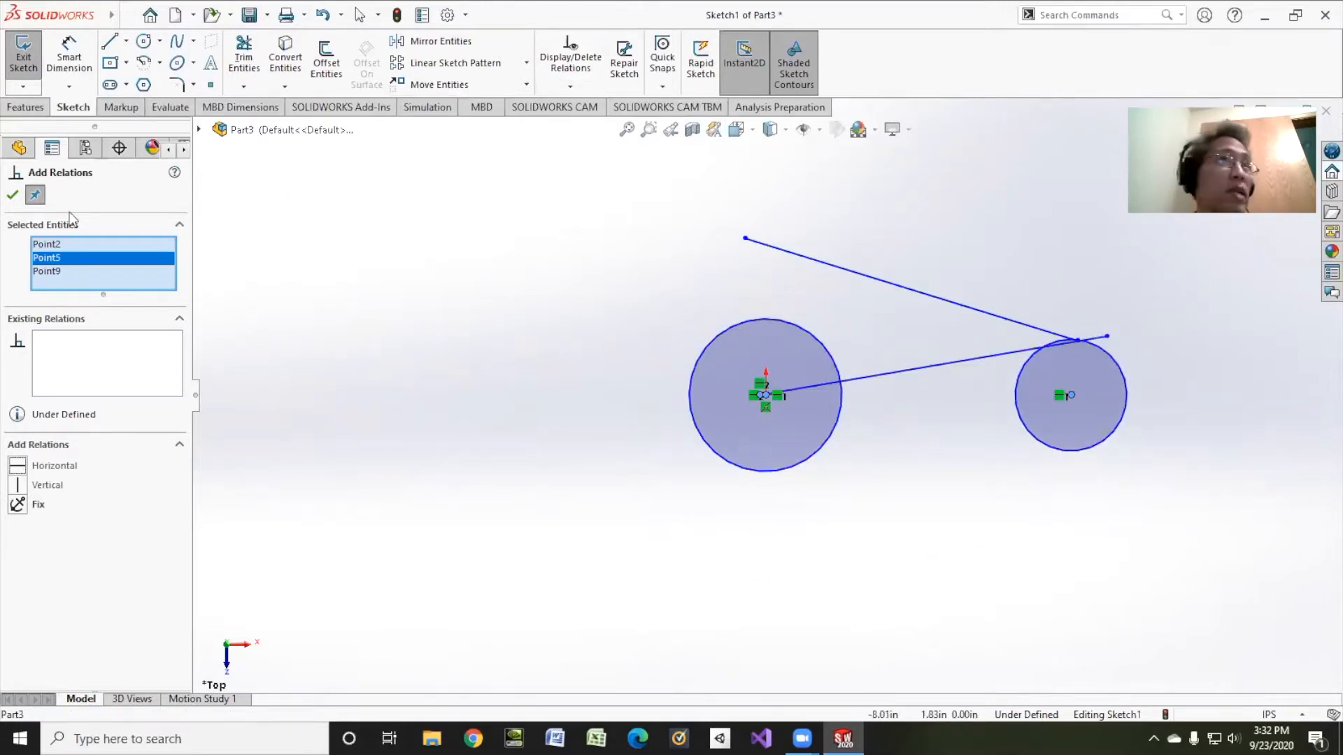
pyautogui.rightClick(66, 246)
pyautogui.click(133, 258)
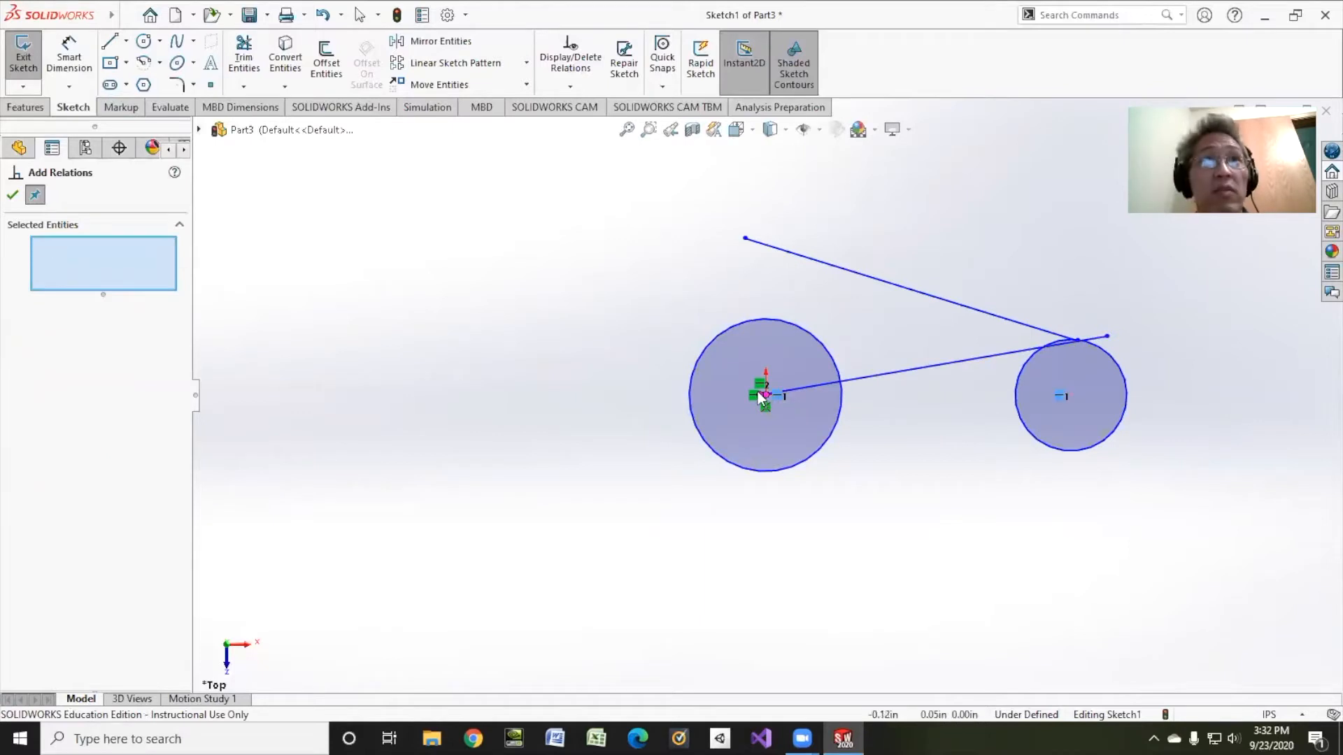
pyautogui.click(12, 196)
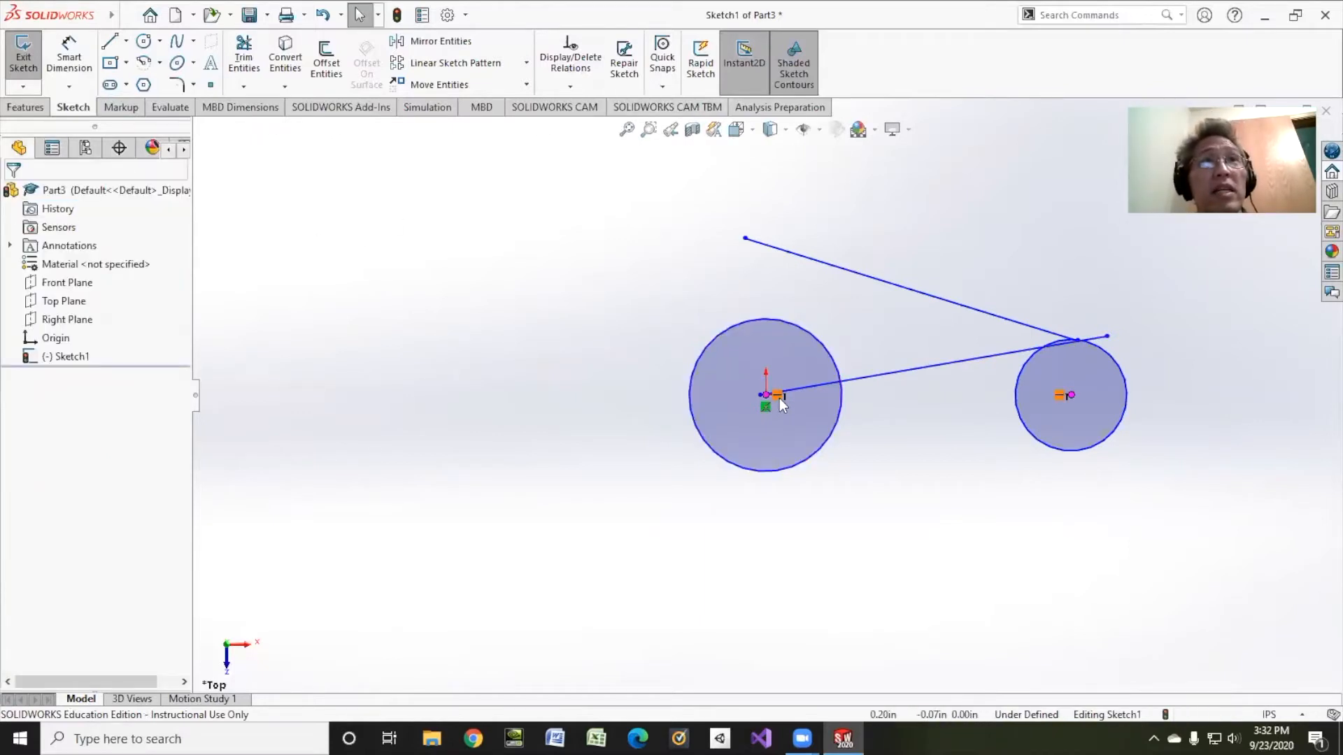
pyautogui.moveTo(865, 378); pyautogui.dragTo(882, 494)
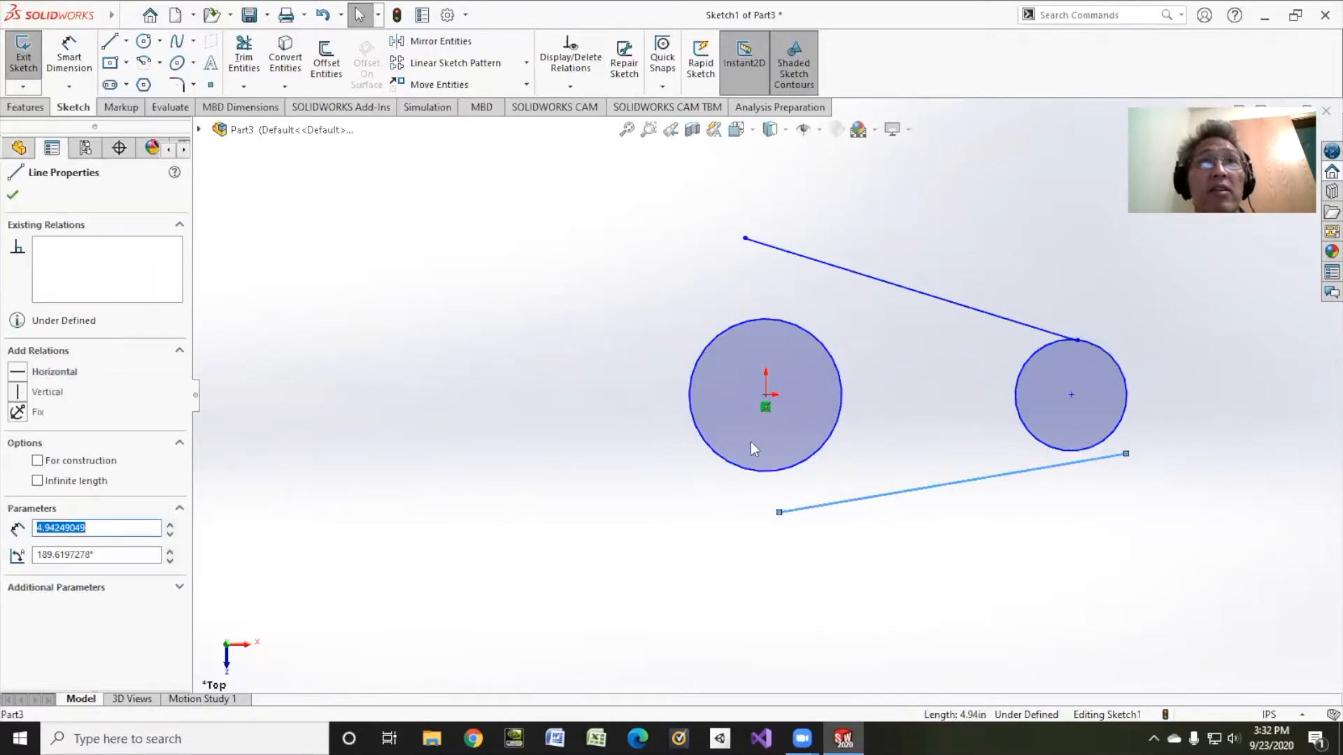
# Step: Add a Horizontal relation between the large and small circle centres
pyautogui.click(570, 86)
pyautogui.click(587, 126)
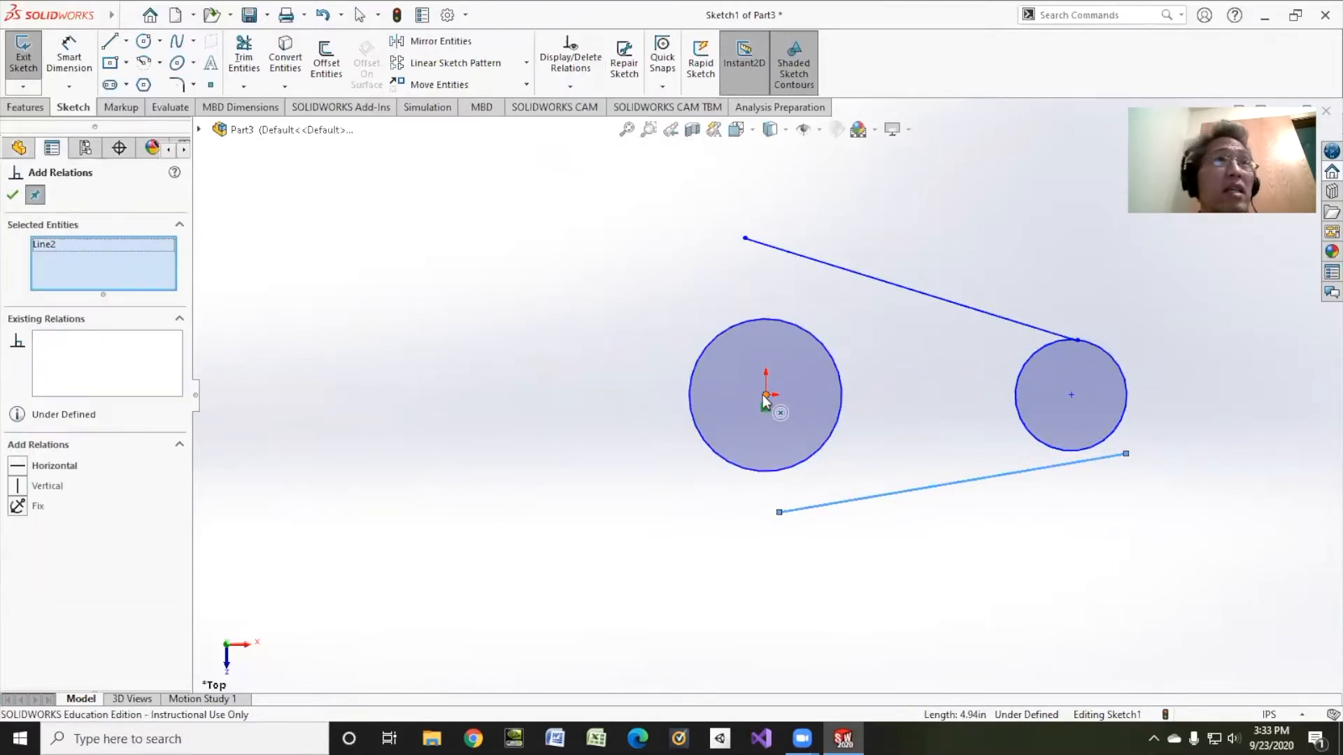
pyautogui.click(765, 394)
pyautogui.click(1070, 395)
pyautogui.rightClick(113, 253)
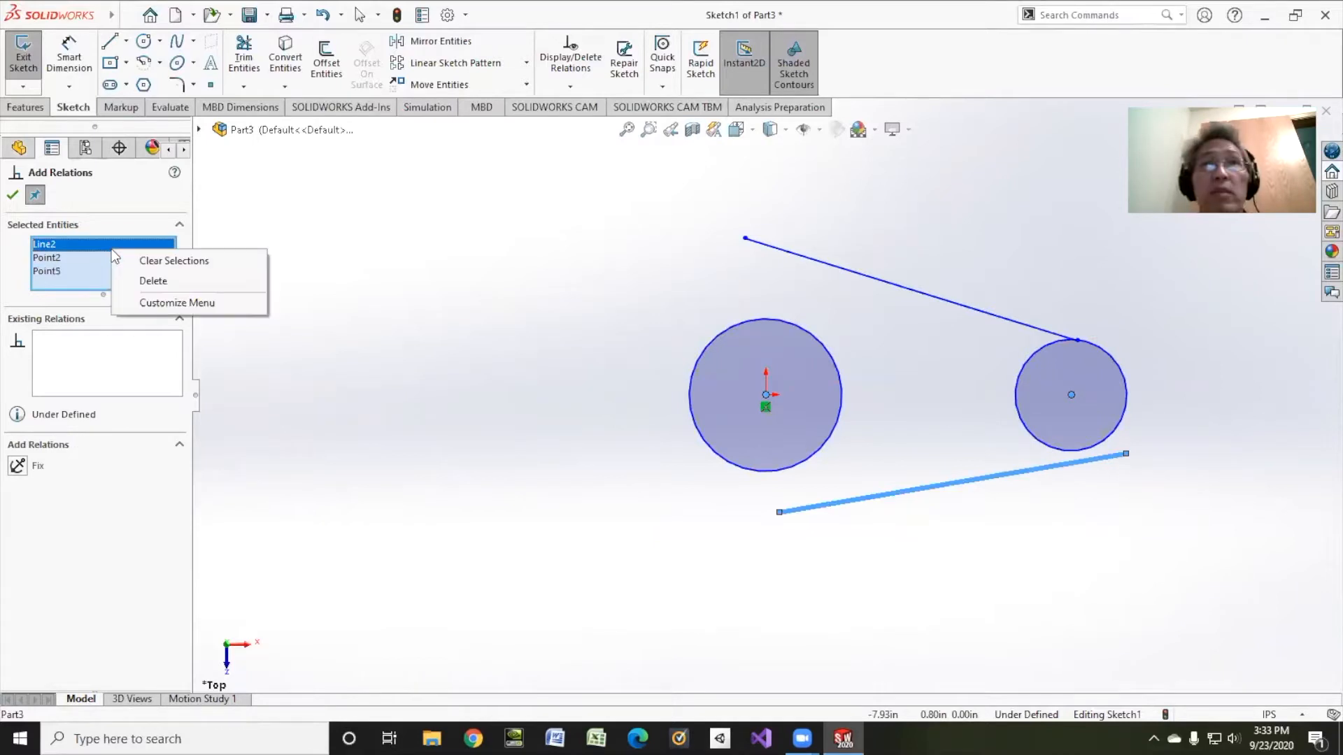
pyautogui.click(172, 260)
pyautogui.click(765, 394)
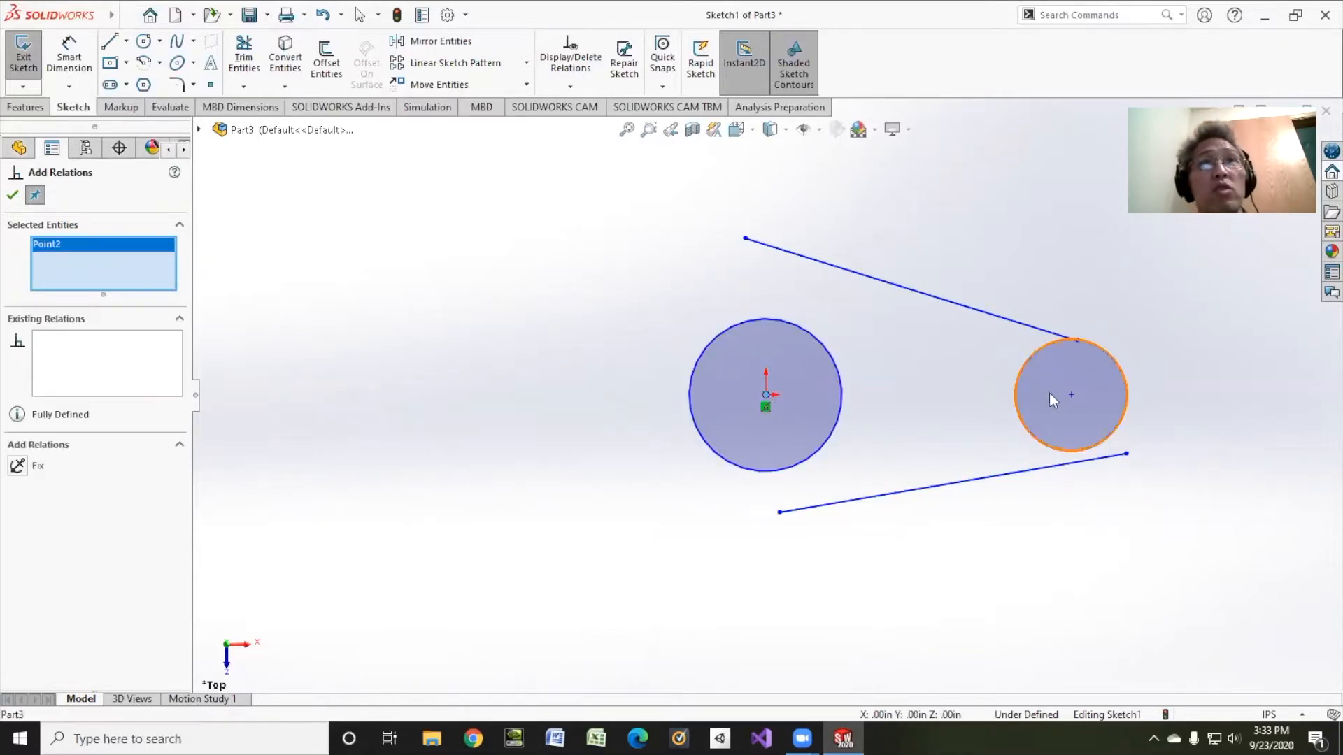
pyautogui.click(1071, 395)
pyautogui.click(20, 465)
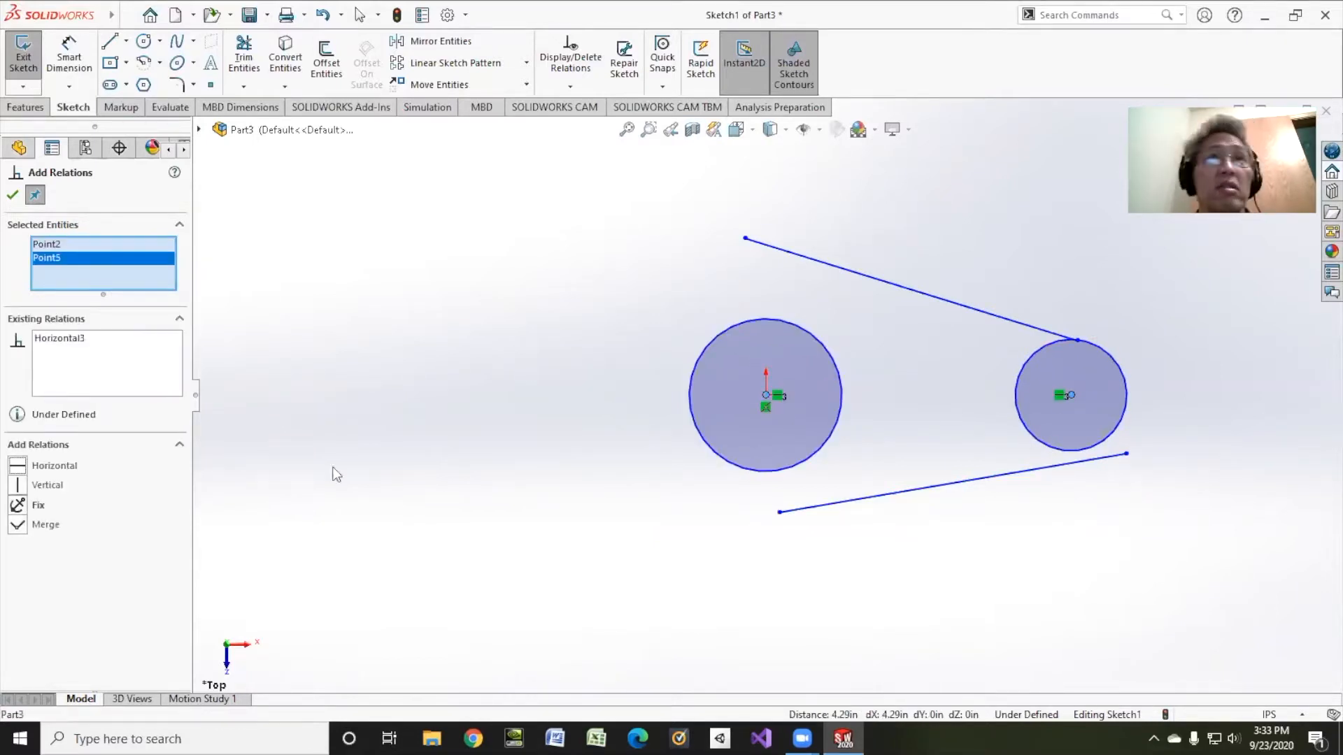
# Step: Make the upper and lower lines each tangent to both circles
pyautogui.click(836, 266)
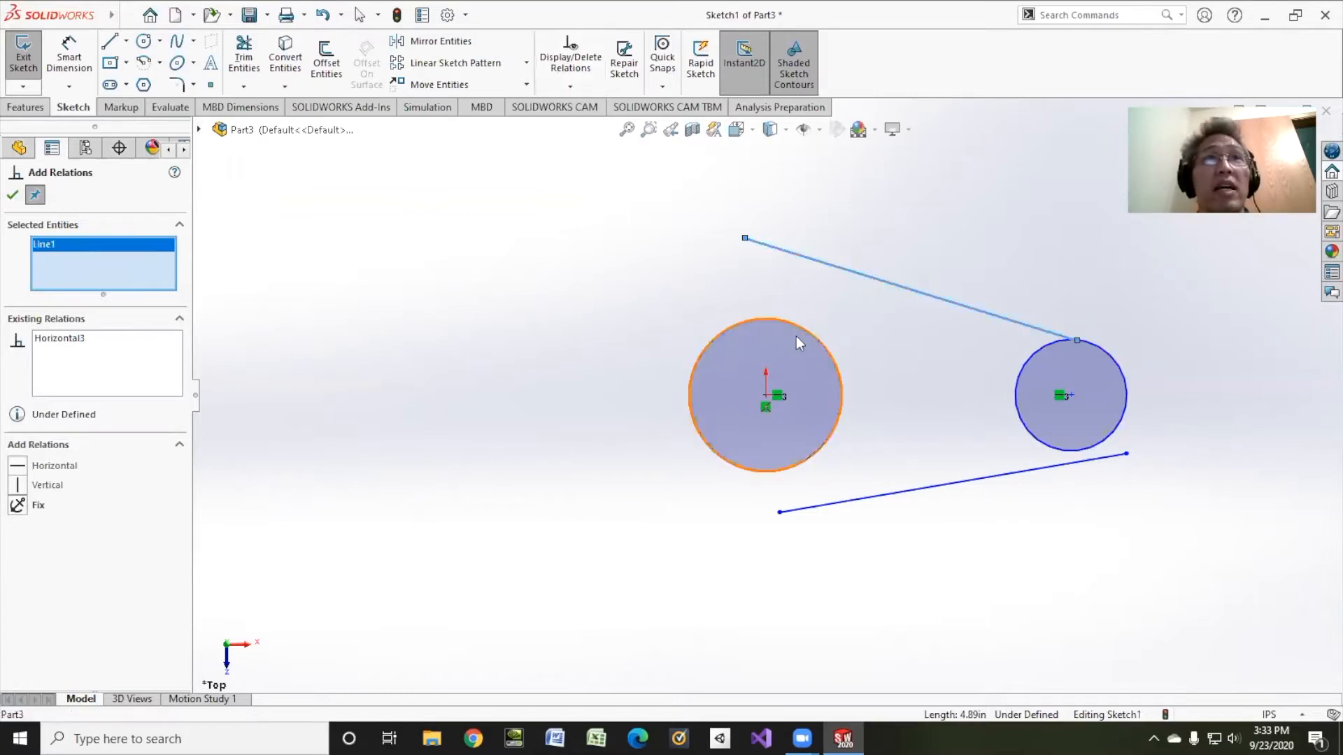
pyautogui.click(799, 334)
pyautogui.click(19, 465)
pyautogui.click(1047, 346)
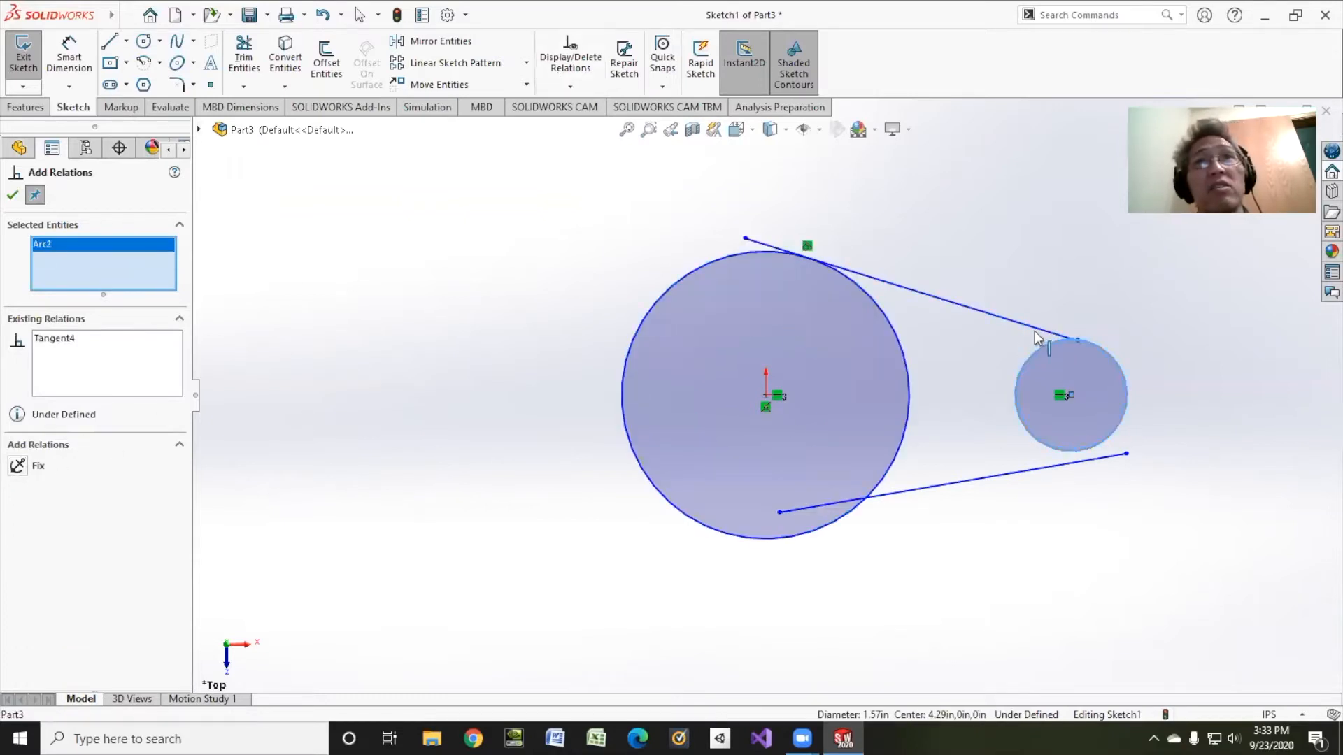
pyautogui.click(49, 466)
pyautogui.click(640, 493)
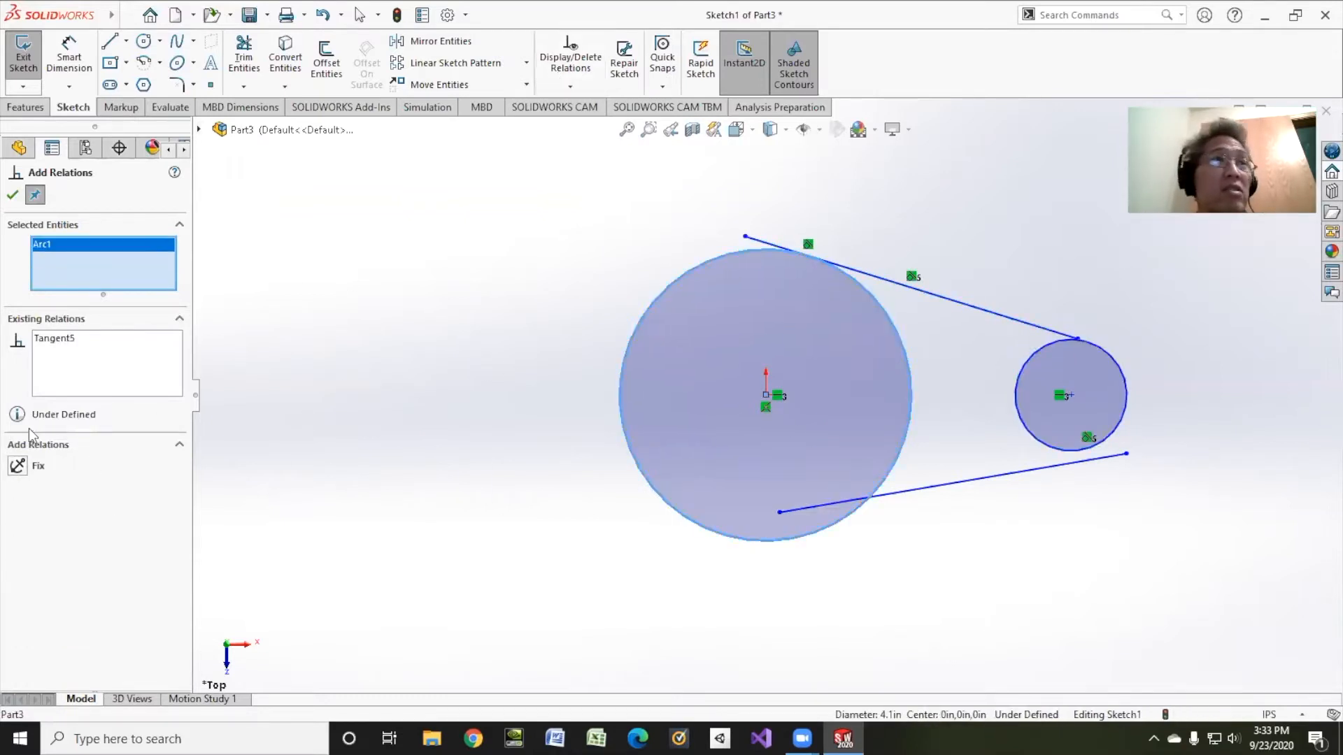
pyautogui.click(914, 491)
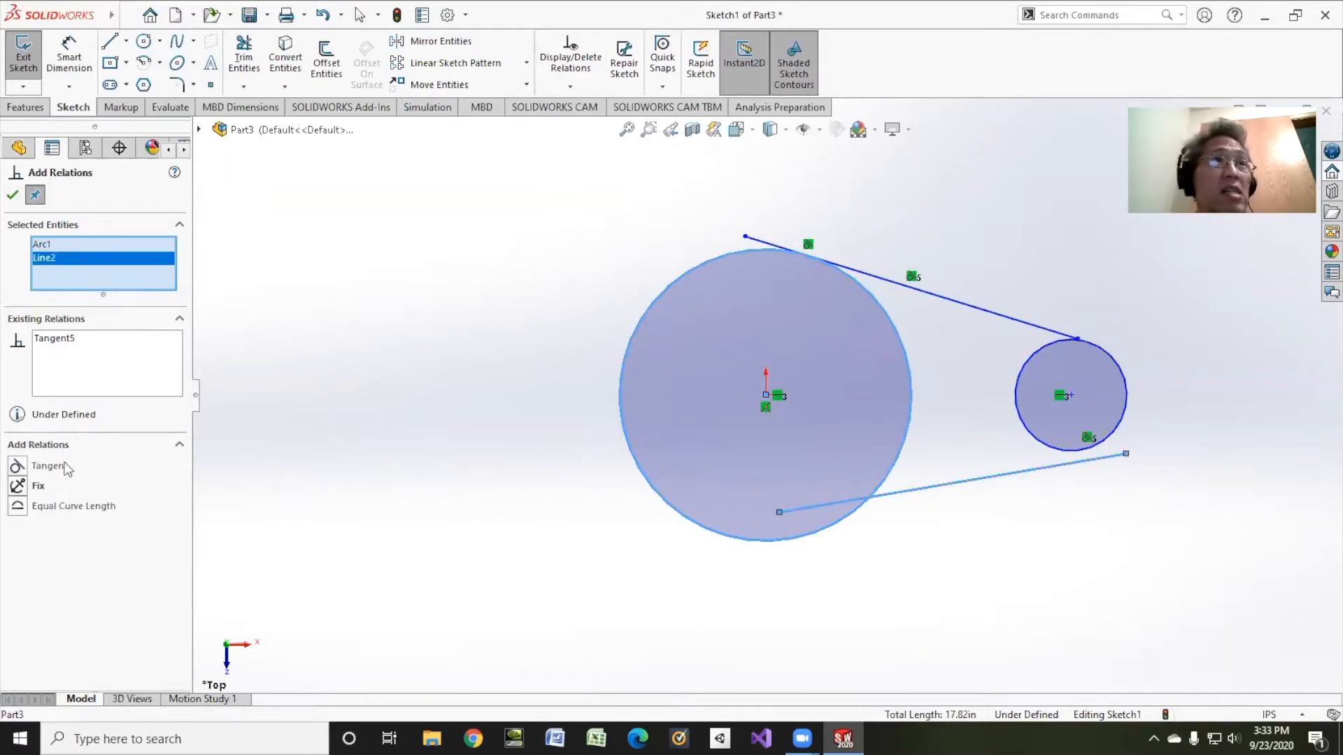
pyautogui.click(67, 466)
pyautogui.click(1029, 435)
pyautogui.click(1026, 500)
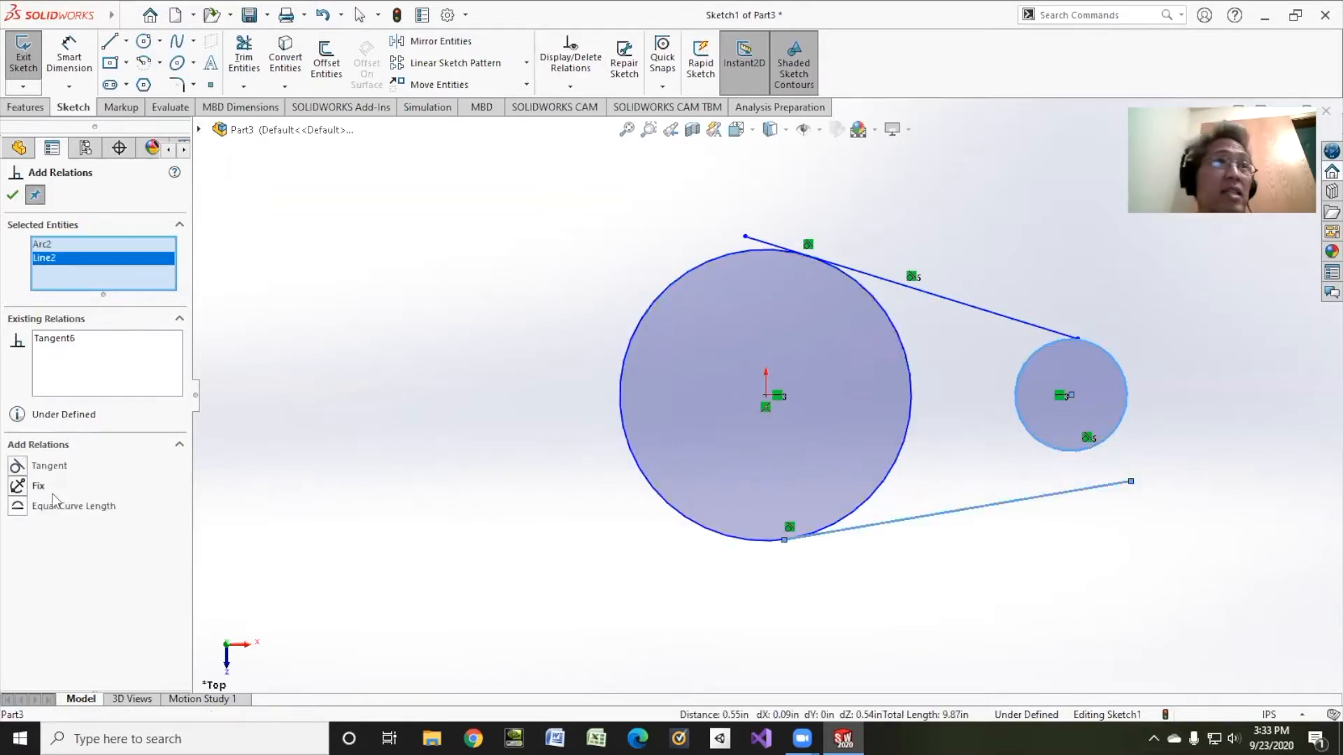
pyautogui.click(49, 466)
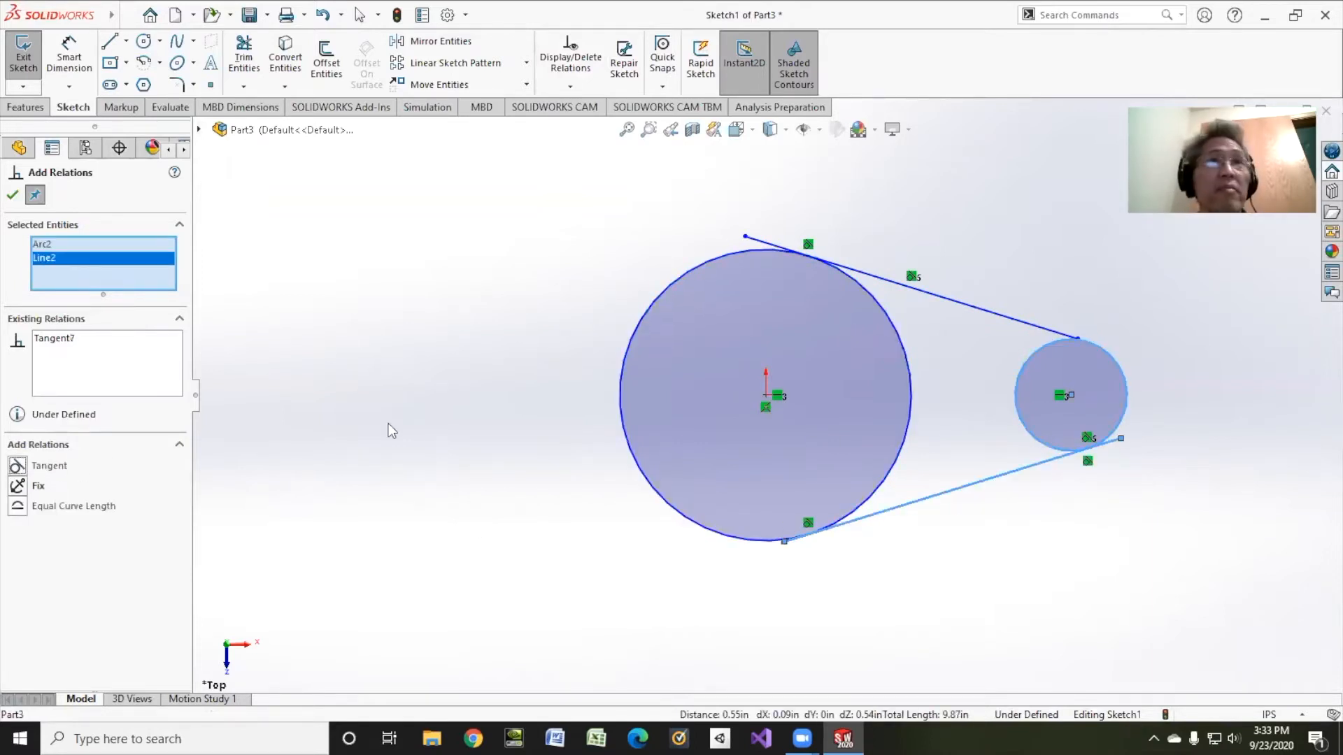
# Step: Make the left ends of both lines coincident with the large circle
pyautogui.click(744, 236)
pyautogui.click(713, 257)
pyautogui.click(36, 484)
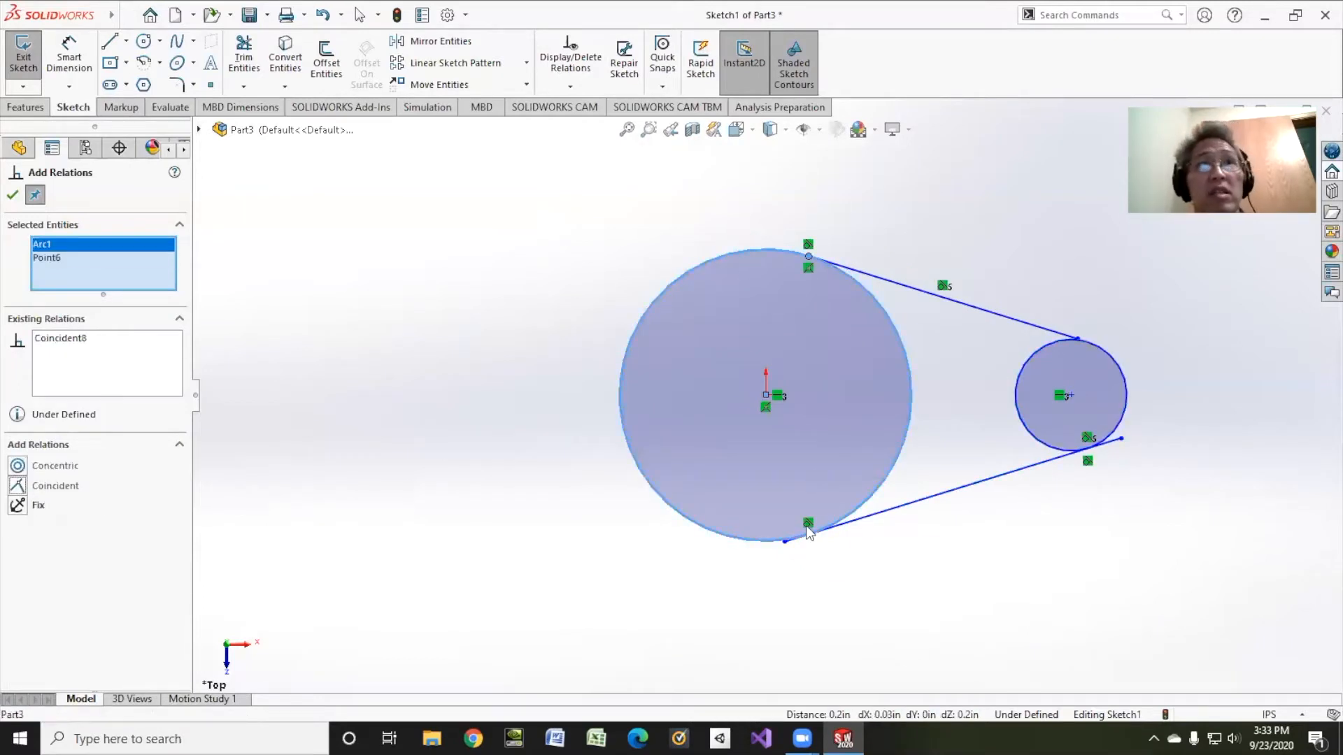
pyautogui.click(784, 542)
pyautogui.click(713, 531)
pyautogui.click(54, 485)
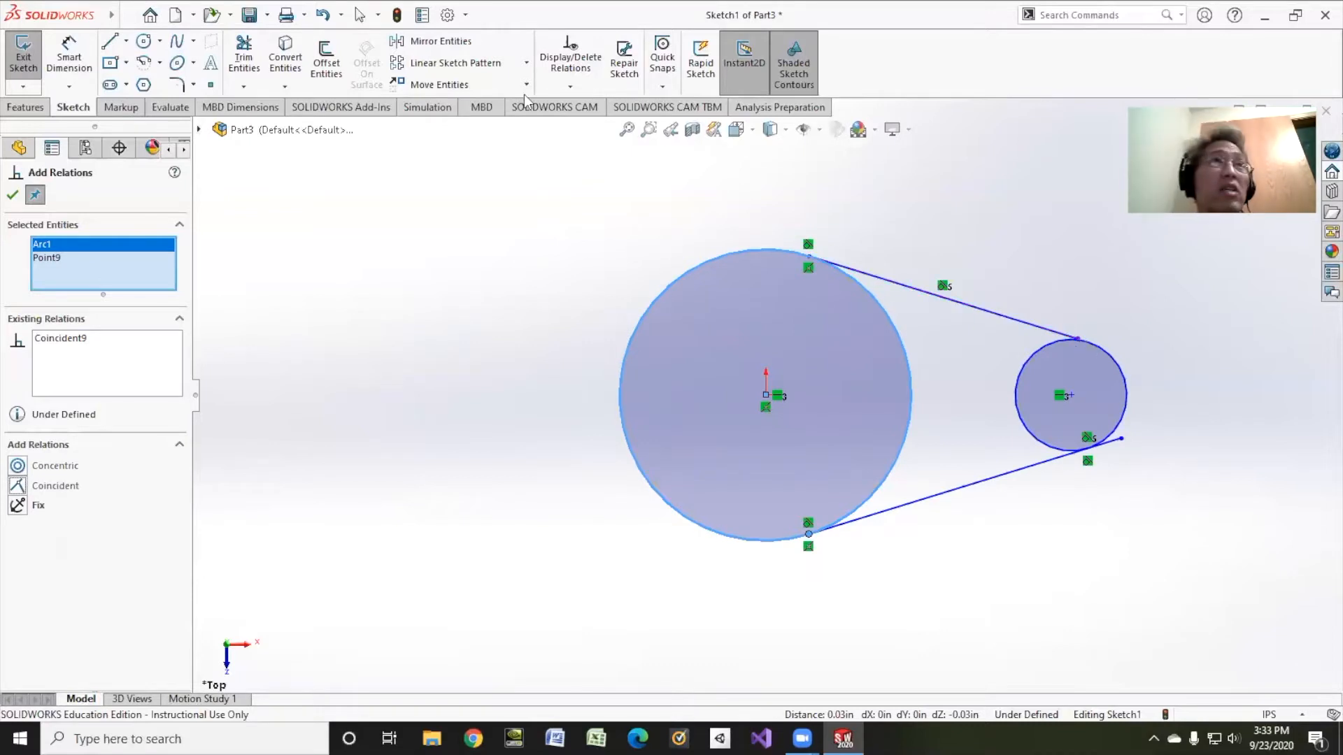
# Step: Trim the upper line's overhang past the small circle and draw an inner circle inside each circle
pyautogui.click(244, 62)
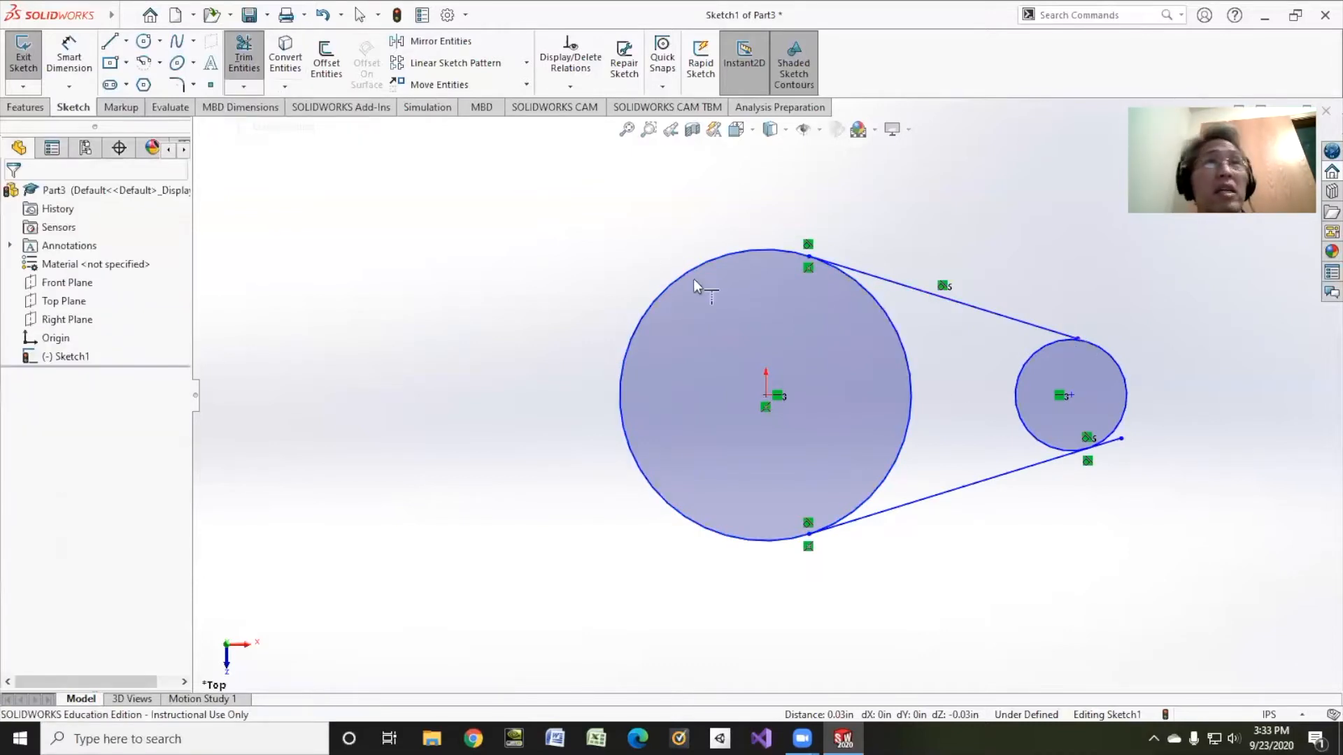
pyautogui.click(1023, 321)
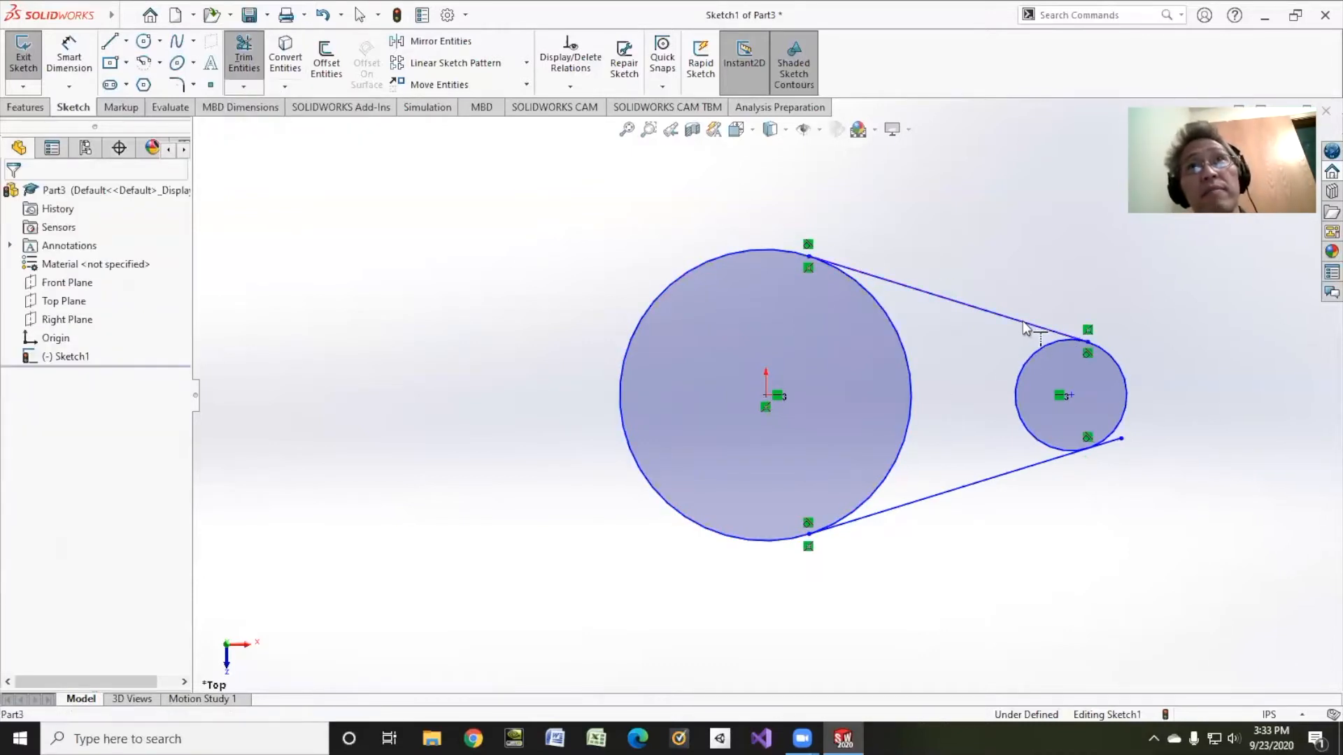
pyautogui.click(244, 61)
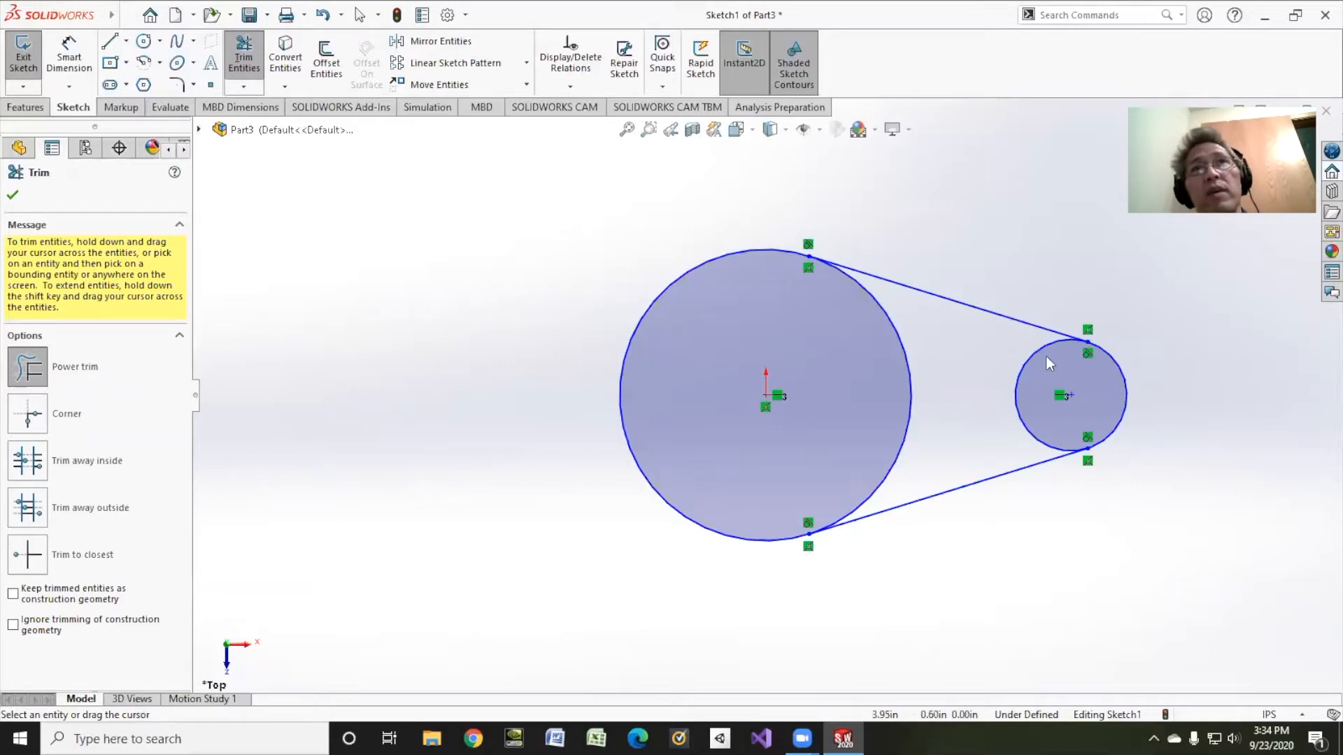
pyautogui.click(143, 40)
pyautogui.click(766, 395)
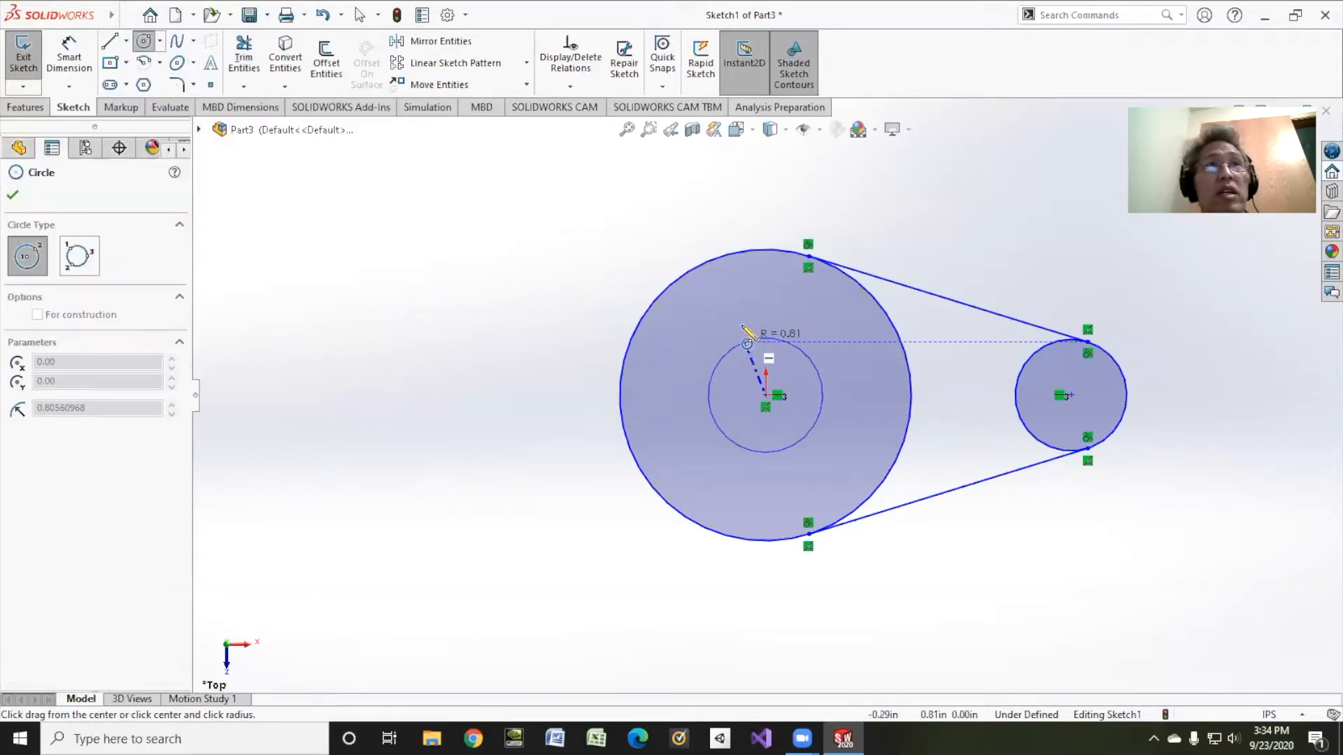
pyautogui.click(741, 310)
pyautogui.click(1071, 395)
pyautogui.click(1092, 382)
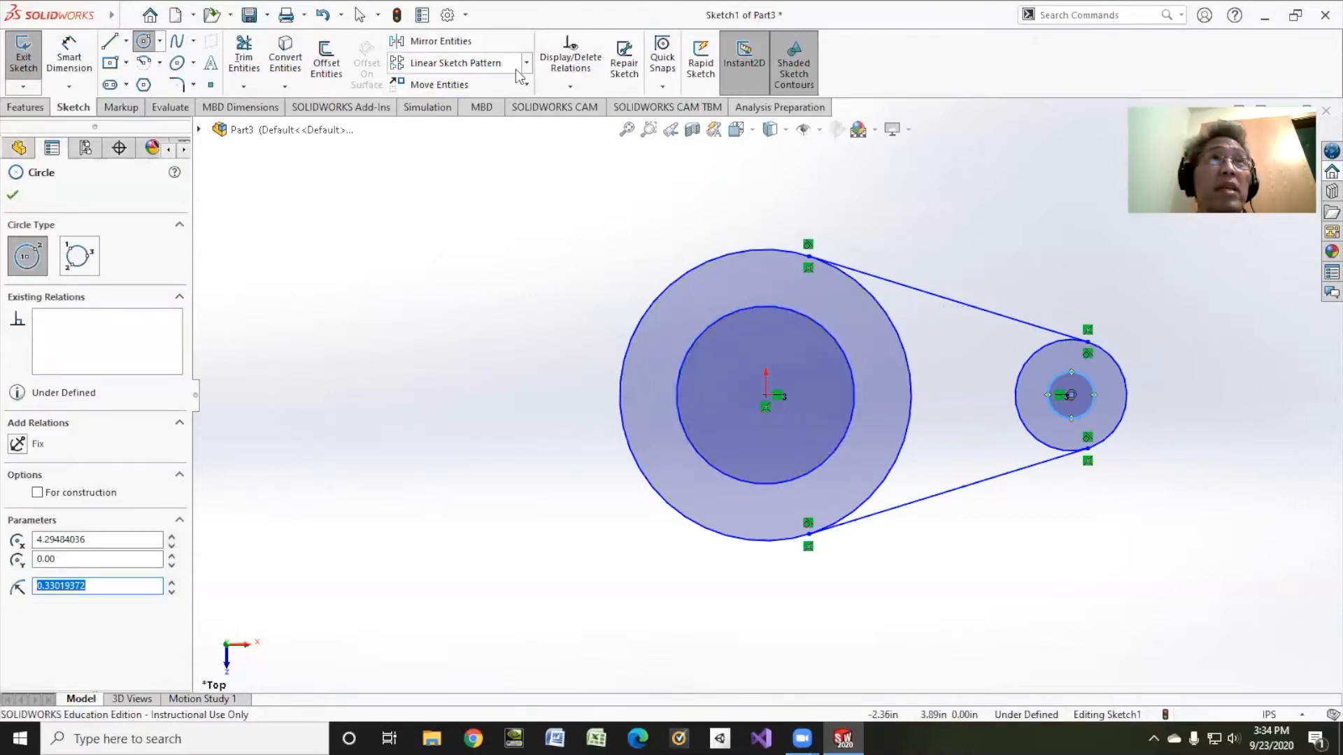
# Step: Make each inner circle concentric with its outer circle
pyautogui.click(570, 86)
pyautogui.click(602, 123)
pyautogui.click(1106, 351)
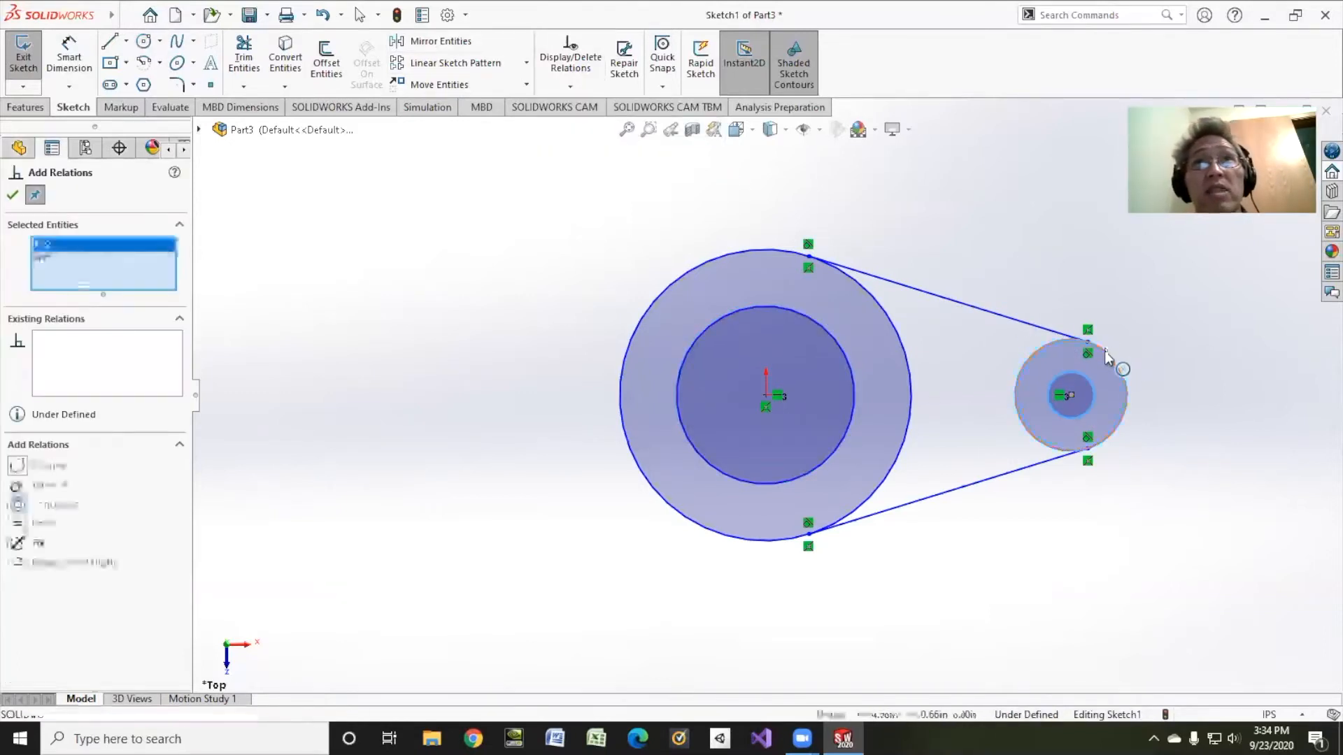
pyautogui.click(19, 504)
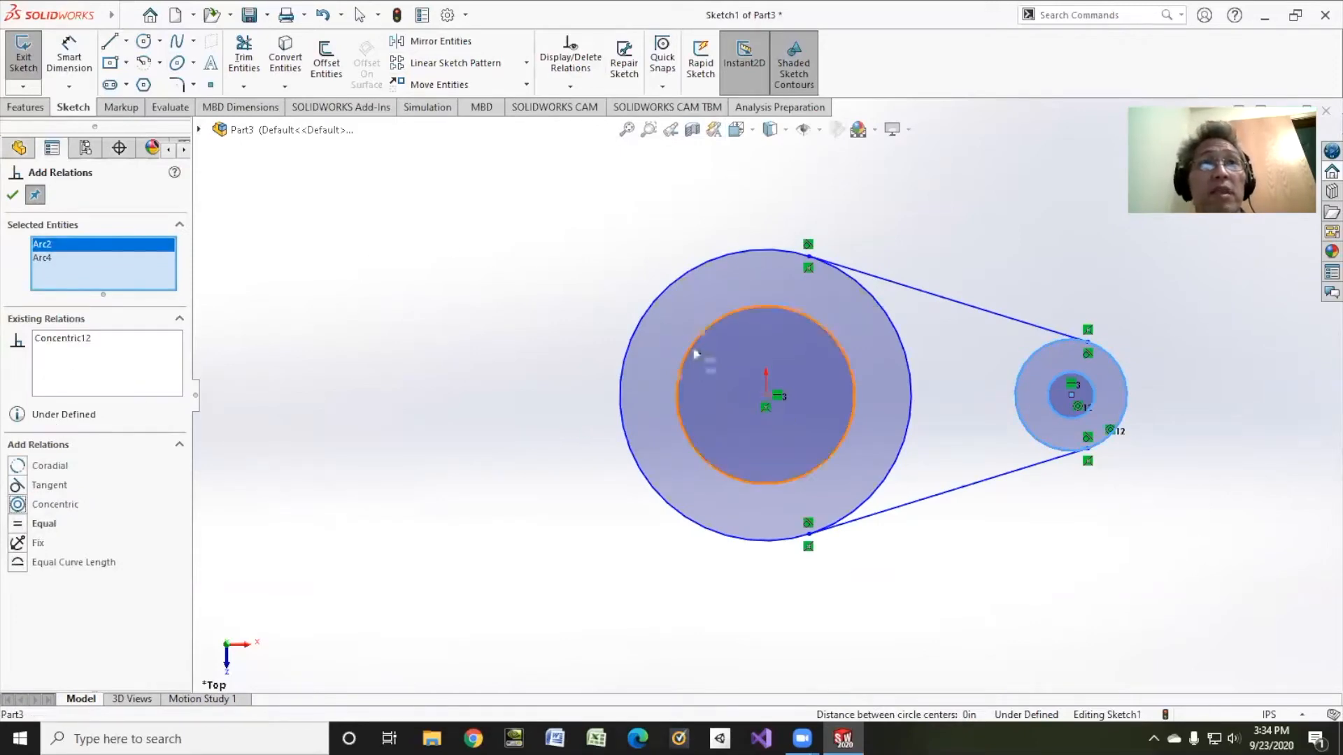
pyautogui.click(644, 315)
pyautogui.click(641, 312)
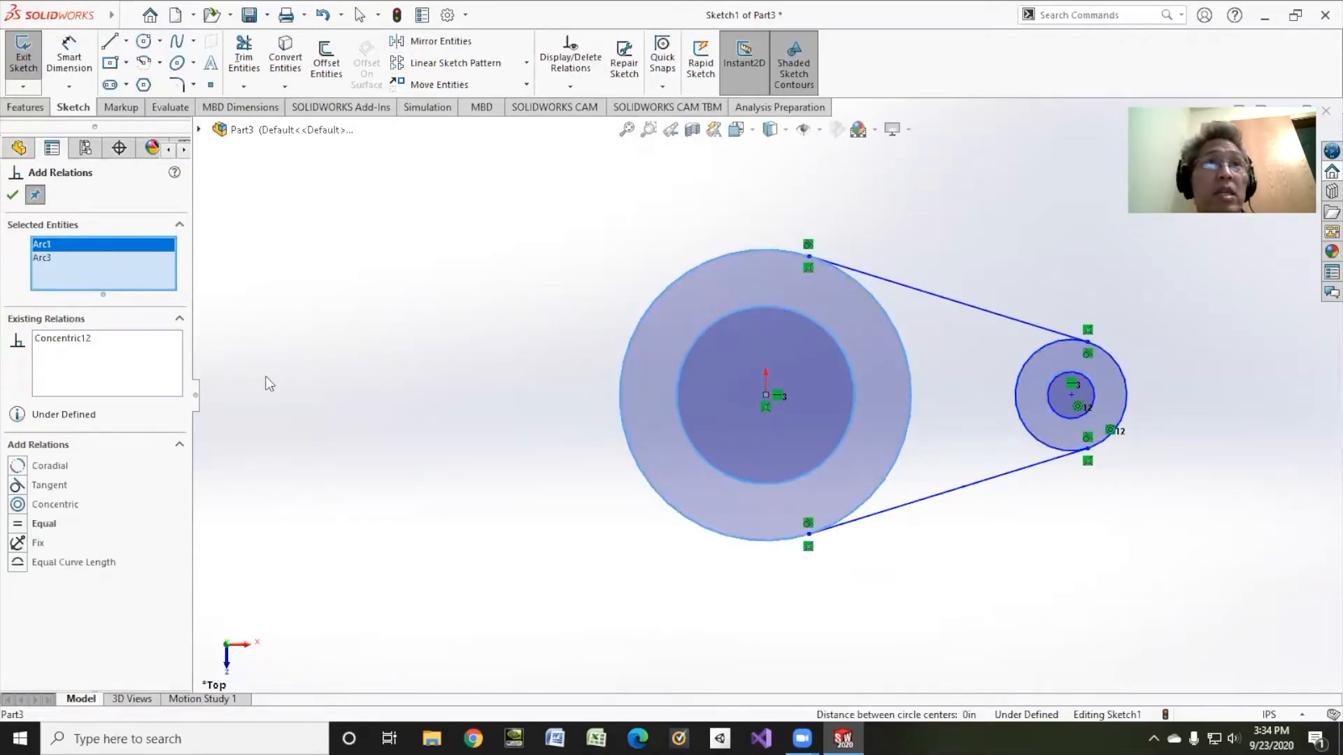
pyautogui.click(19, 504)
pyautogui.click(13, 196)
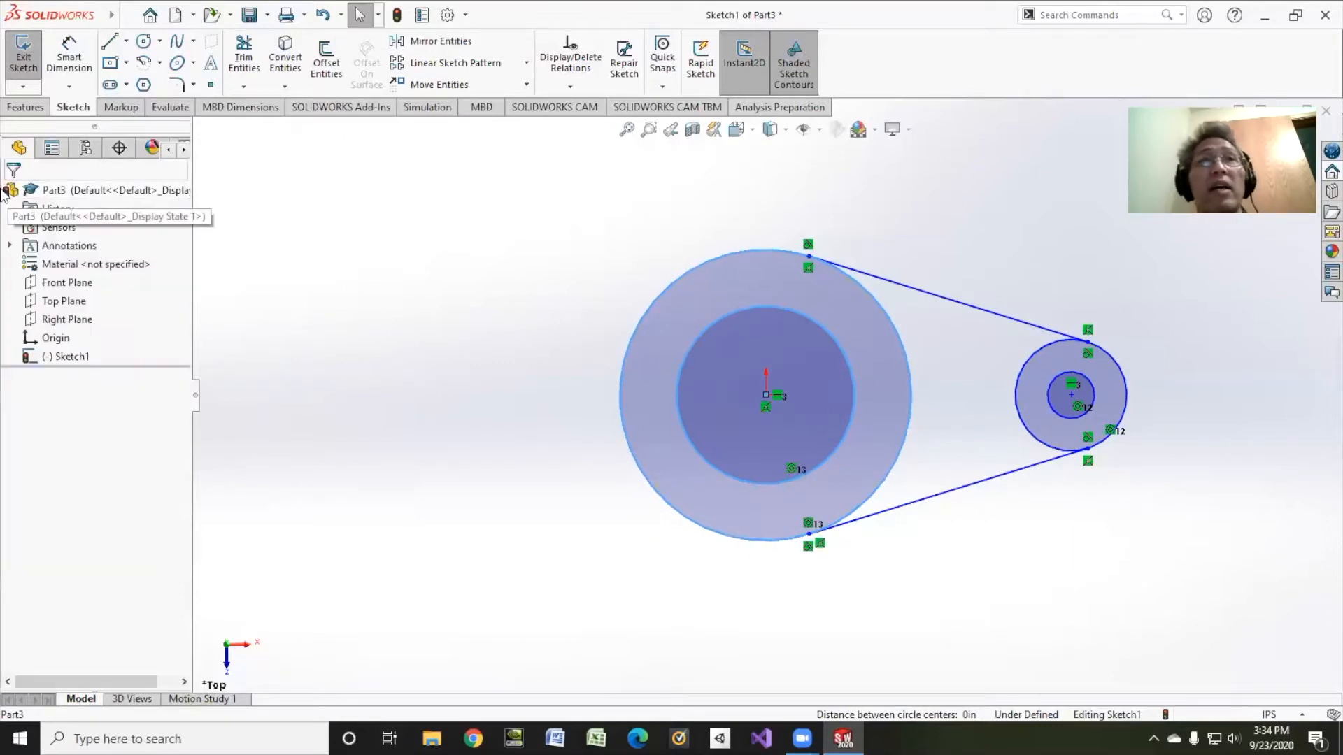
pyautogui.click(69, 60)
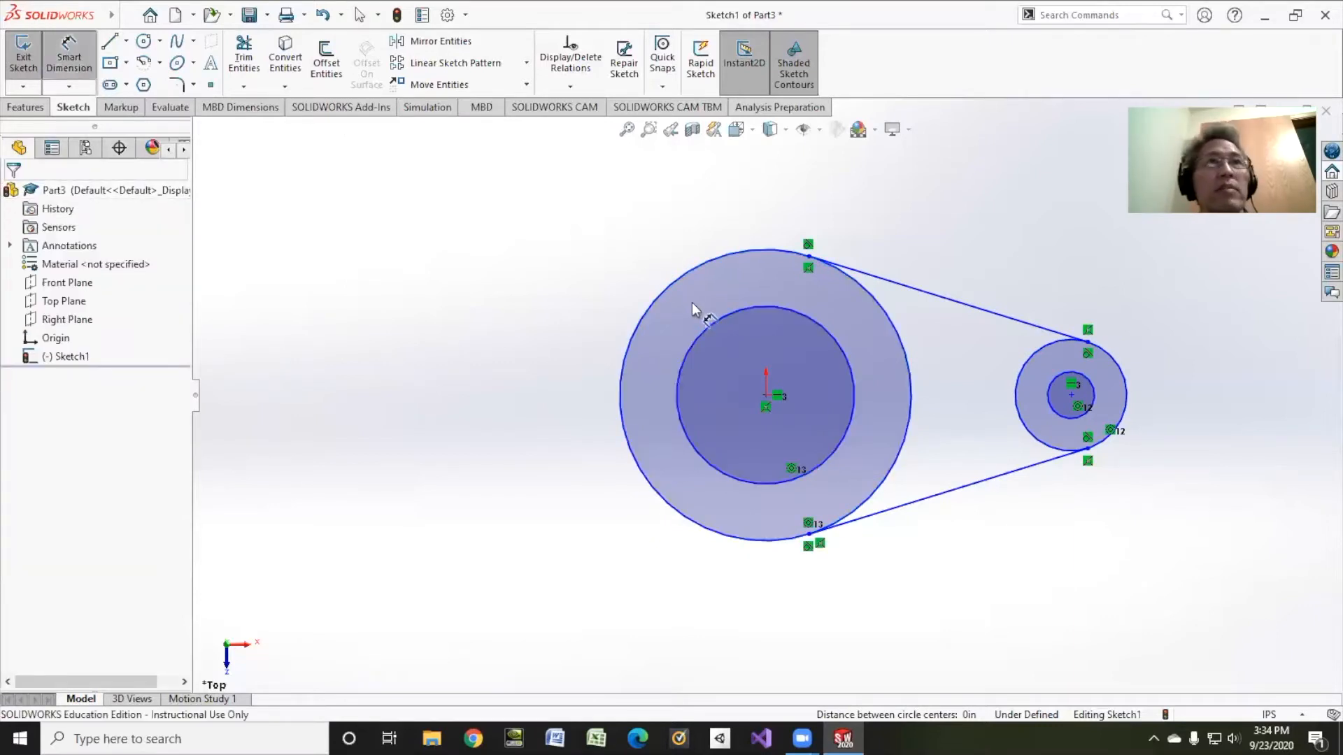
# Step: Dimension the left circles: outer diameter 2.50 and inner diameter 1.75
pyautogui.click(673, 289)
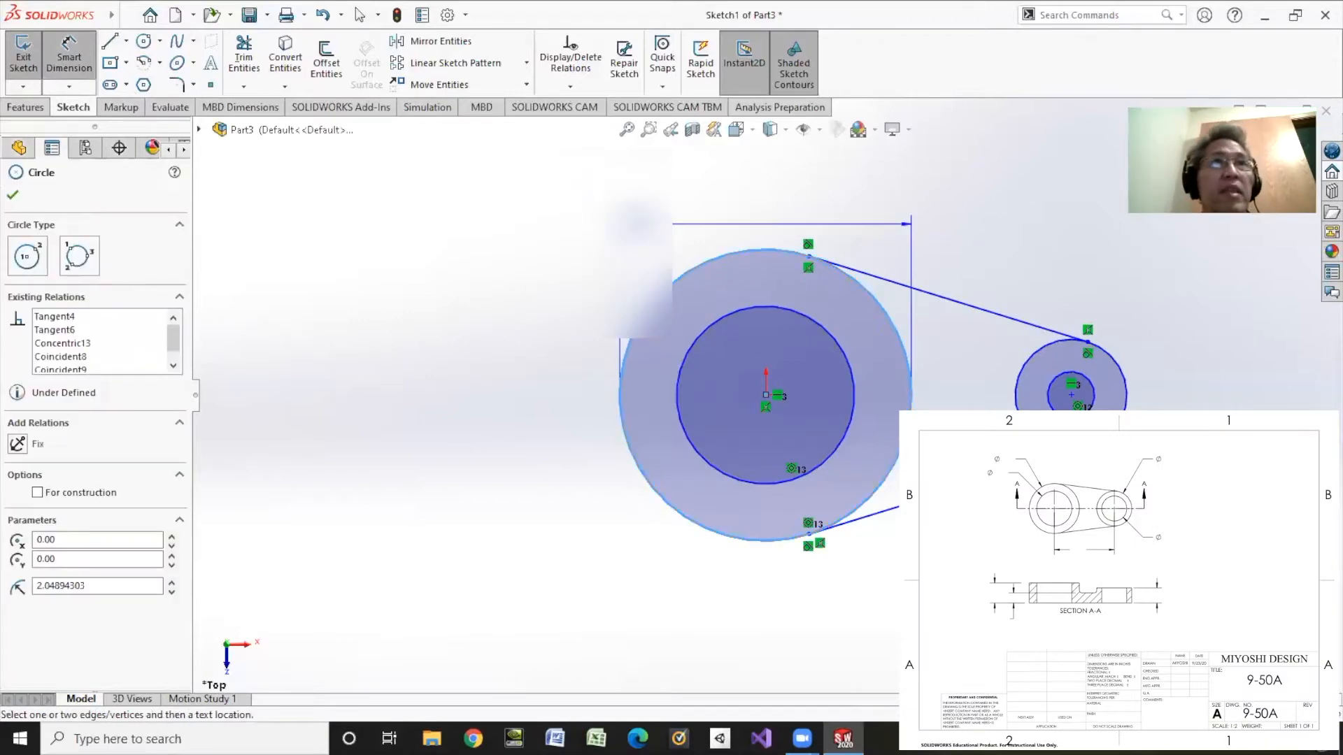
pyautogui.click(611, 193)
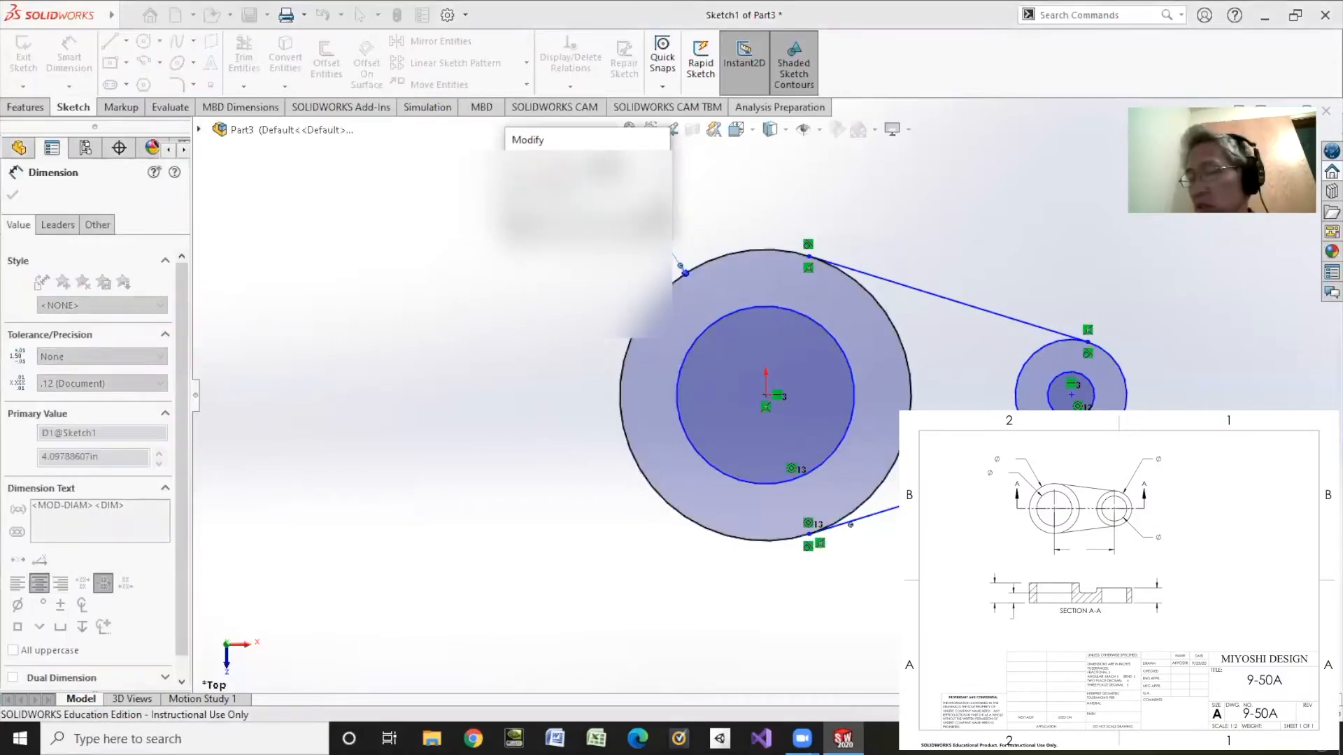
pyautogui.write('2.5')
pyautogui.press('Return')
pyautogui.click(700, 336)
pyautogui.click(581, 269)
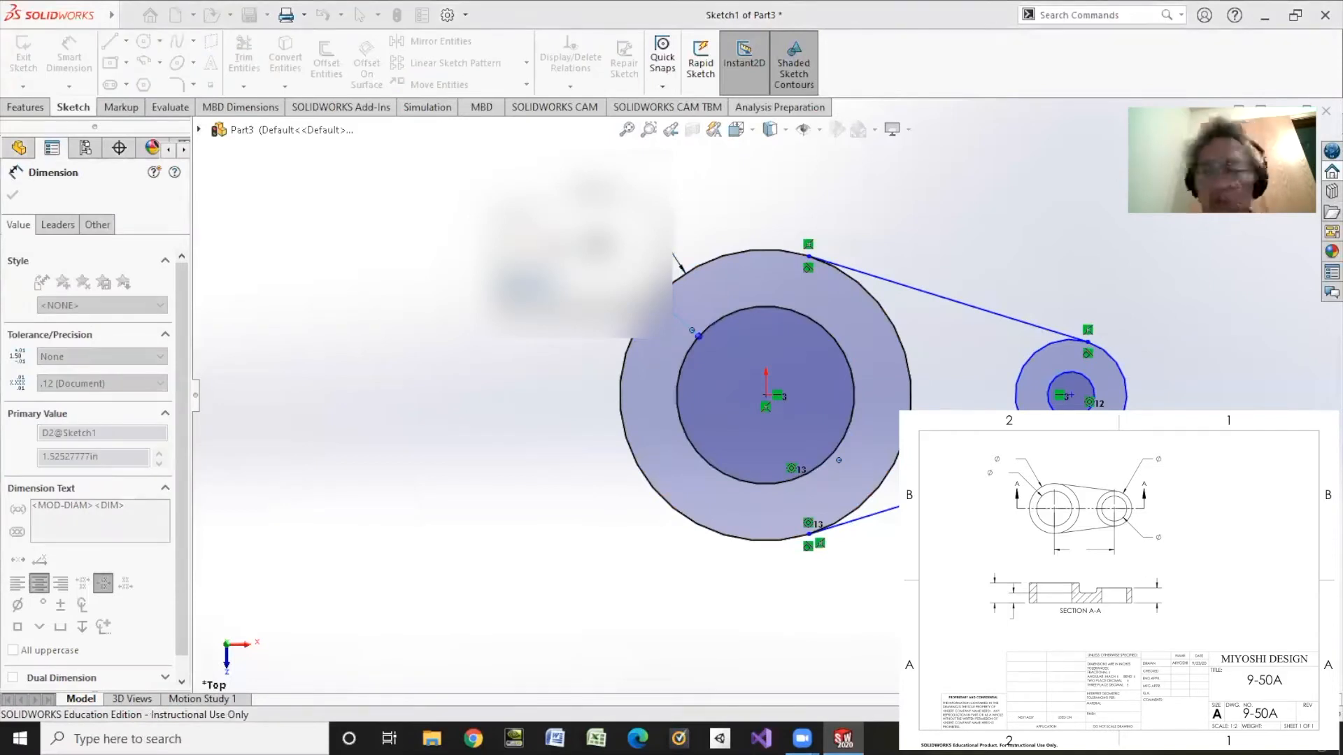
pyautogui.write('2')
pyautogui.press('Return')
pyautogui.doubleClick(572, 258)
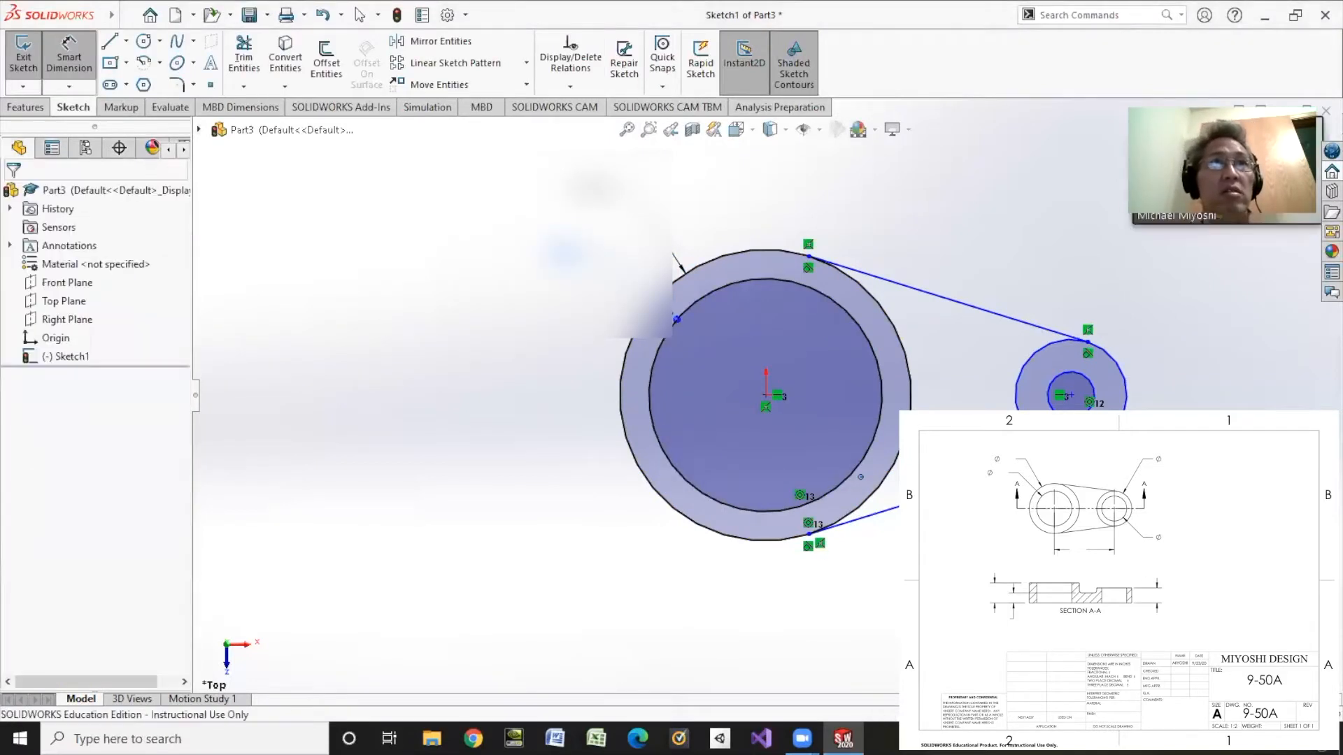
pyautogui.write('1.75')
pyautogui.press('Return')
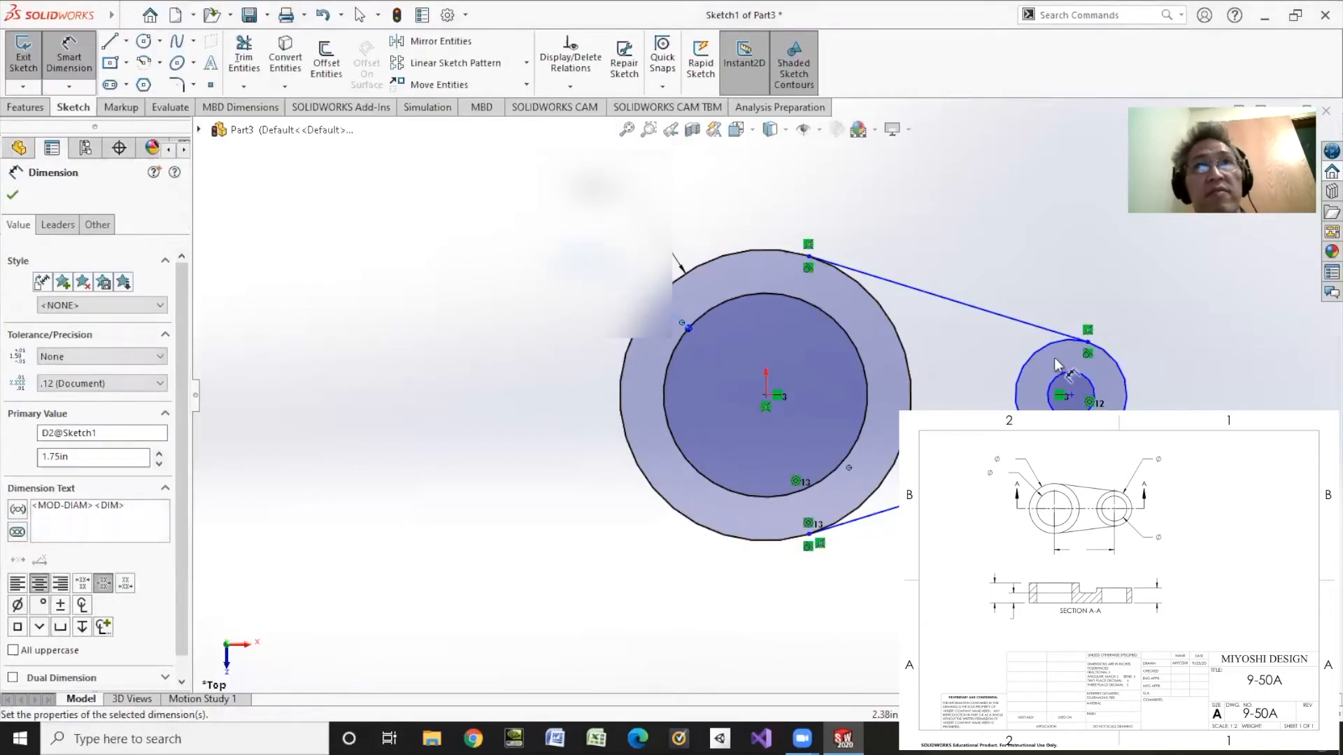
# Step: Dimension the right circles: outer diameter 1.75 and inner diameter 1.25
pyautogui.click(1112, 357)
pyautogui.click(1189, 276)
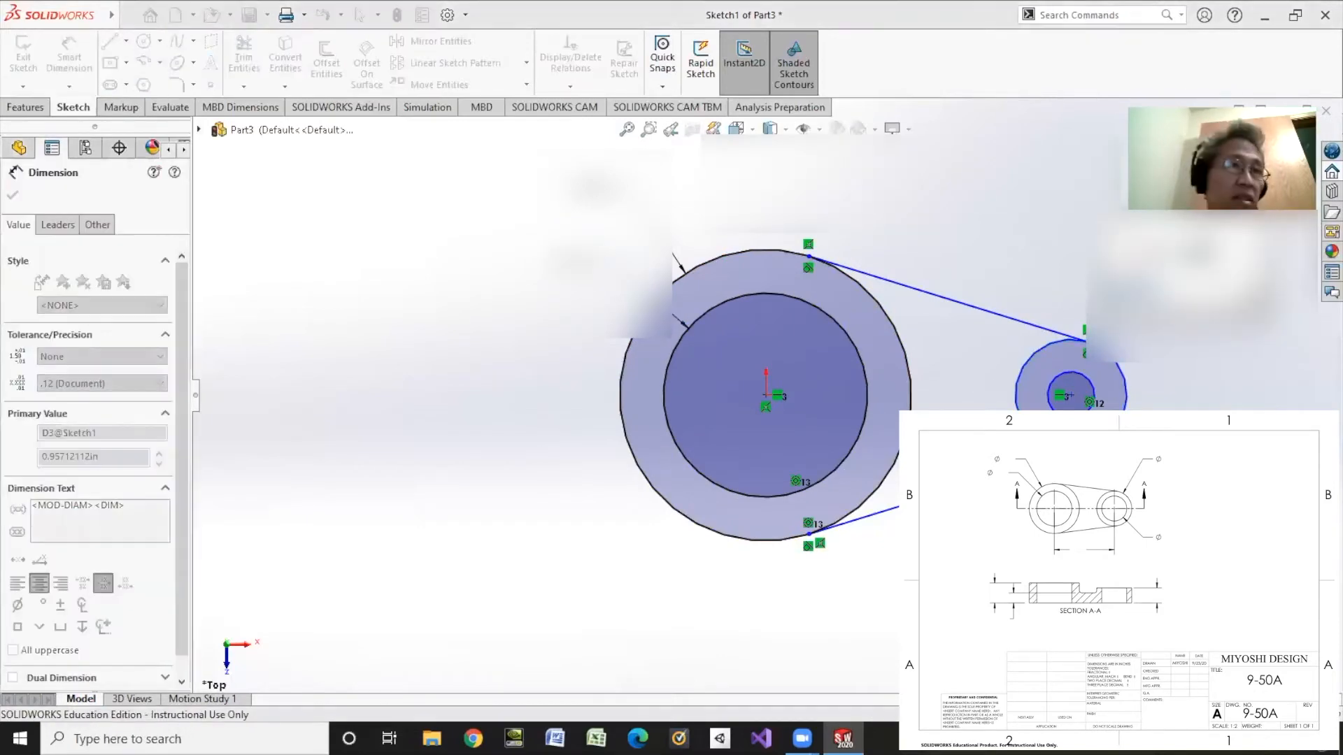
pyautogui.write('2')
pyautogui.press('Return')
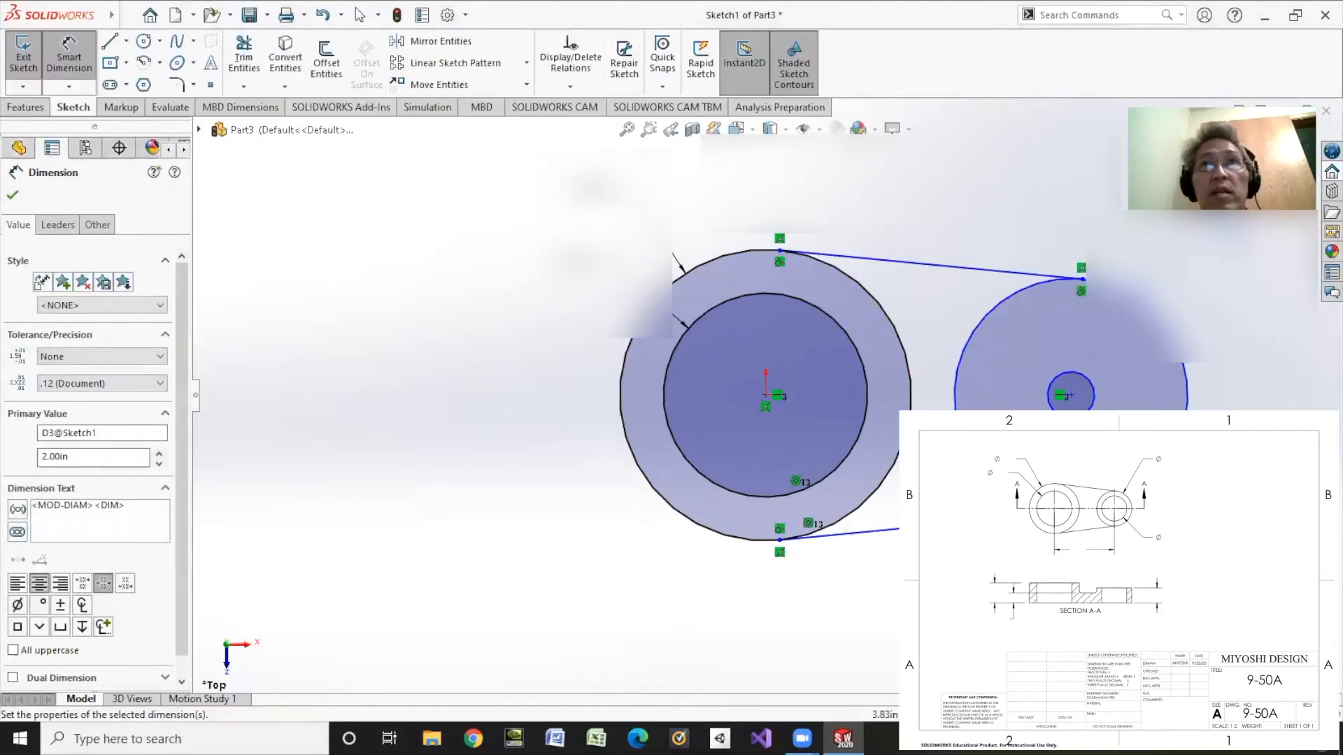
pyautogui.doubleClick(1189, 276)
pyautogui.write('1.75')
pyautogui.press('Return')
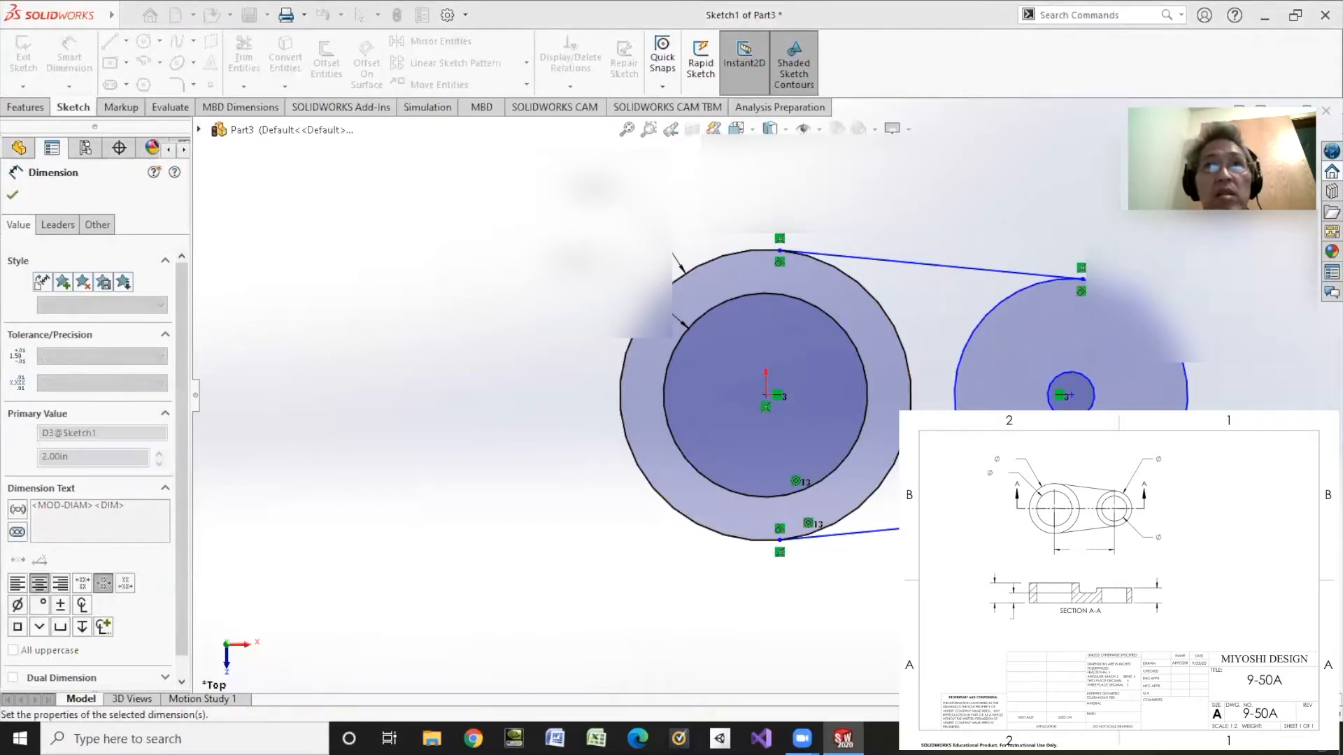
pyautogui.click(1088, 379)
pyautogui.click(1216, 308)
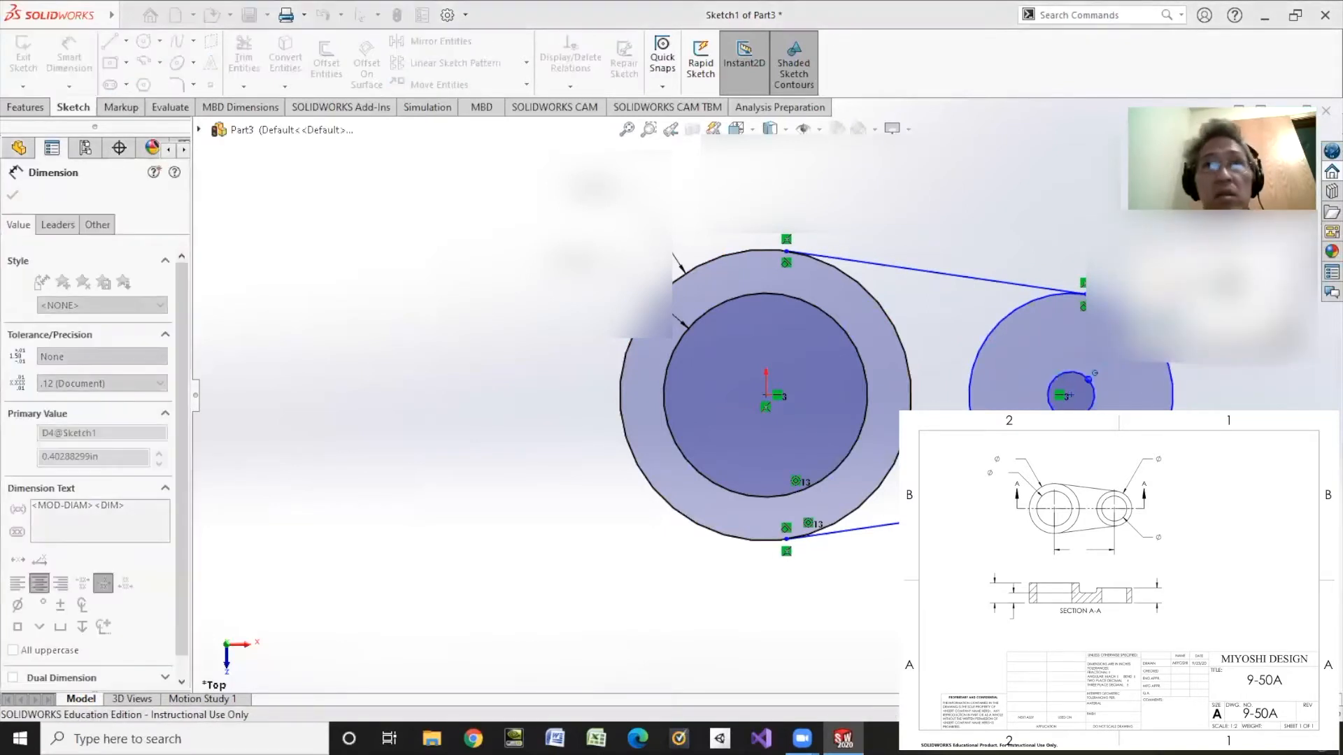
pyautogui.write('1.5')
pyautogui.press('Return')
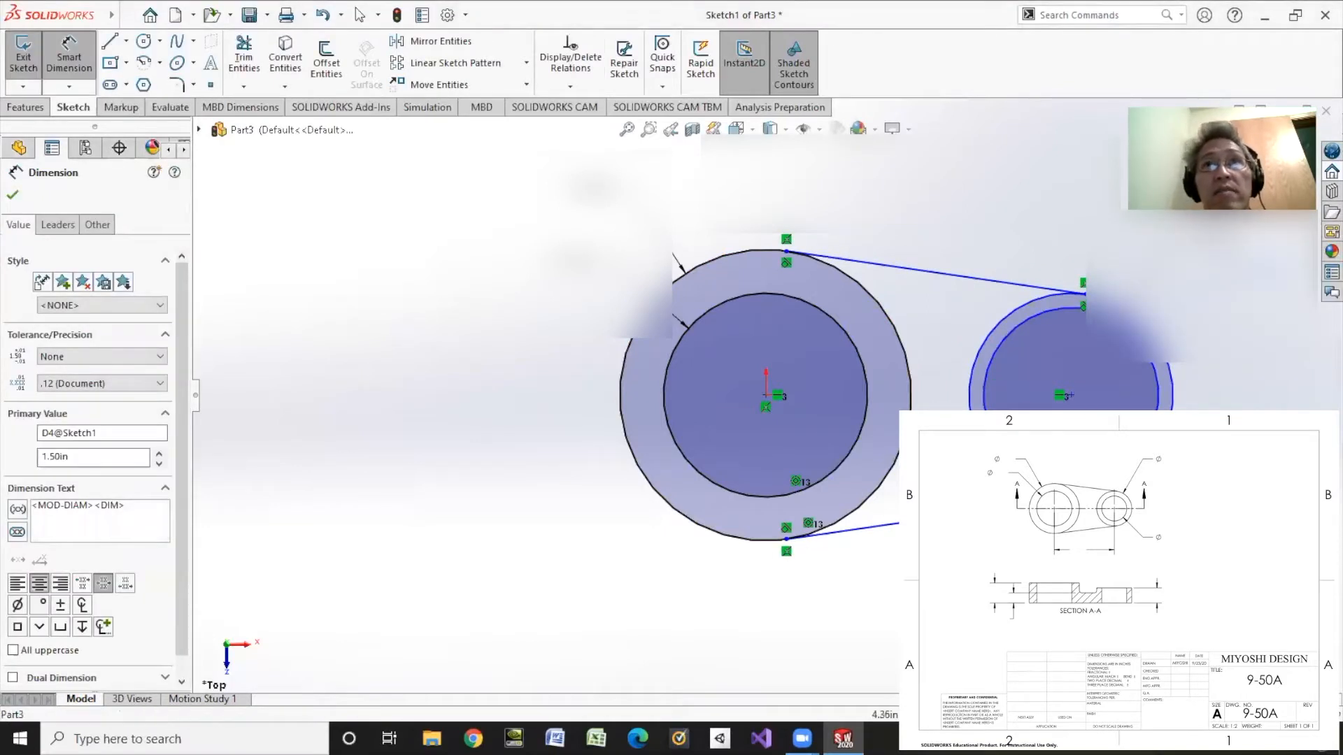
pyautogui.doubleClick(1215, 308)
pyautogui.write('1.25')
pyautogui.press('Return')
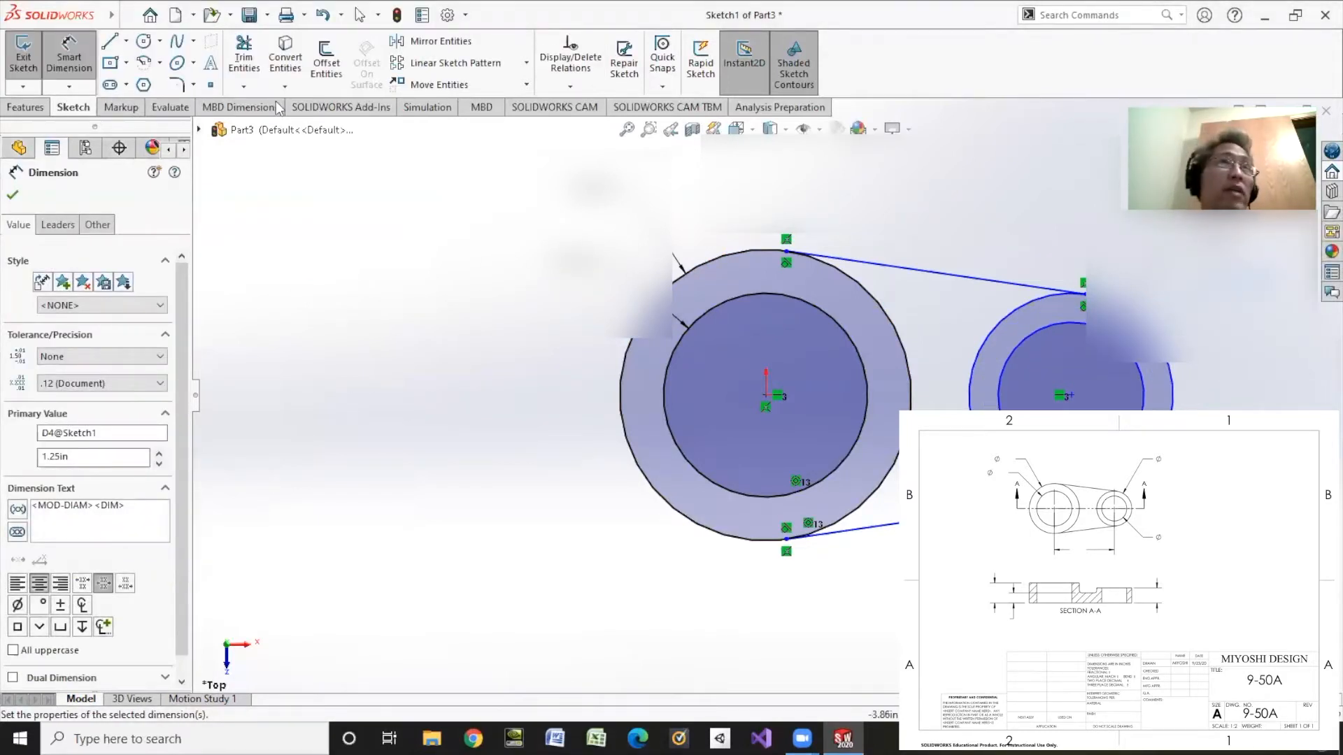
# Step: Set the centre-to-centre distance to 3.00 in and exit the sketch
pyautogui.click(765, 395)
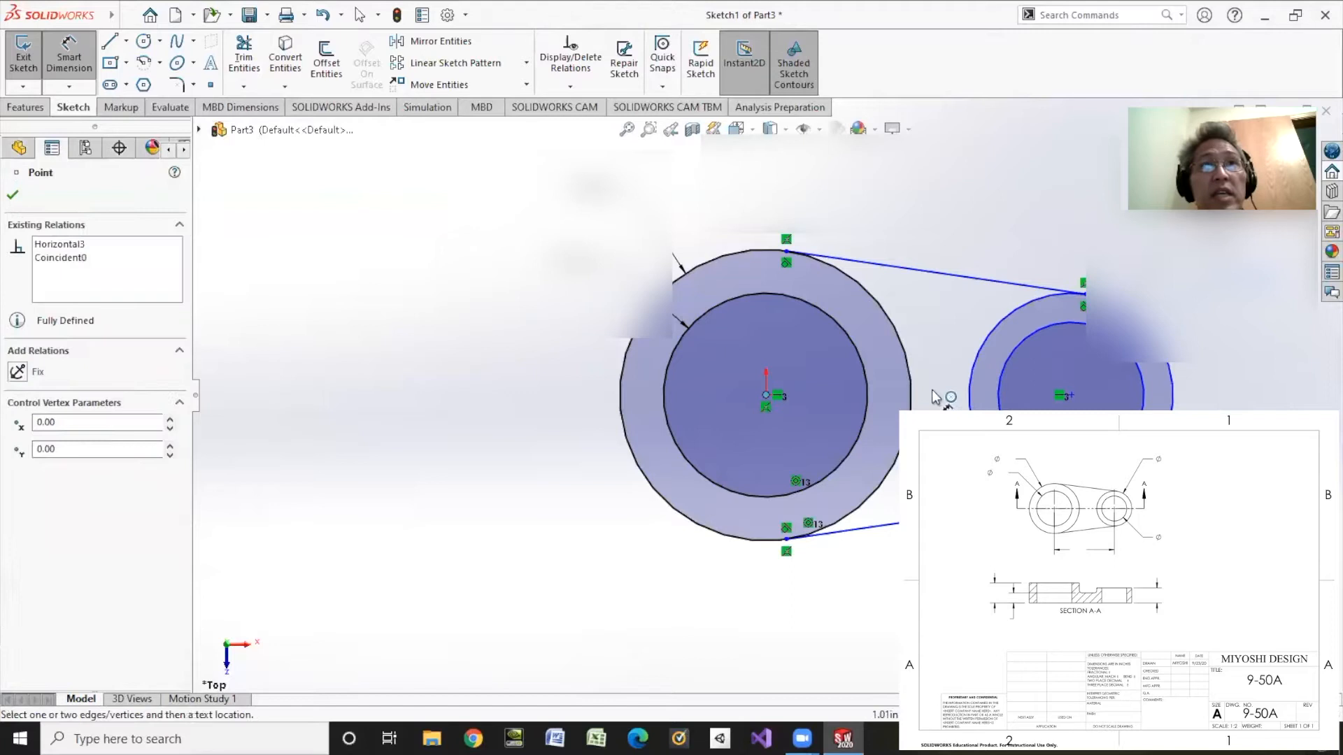
pyautogui.click(1071, 395)
pyautogui.click(898, 176)
pyautogui.write('3in')
pyautogui.press('Return')
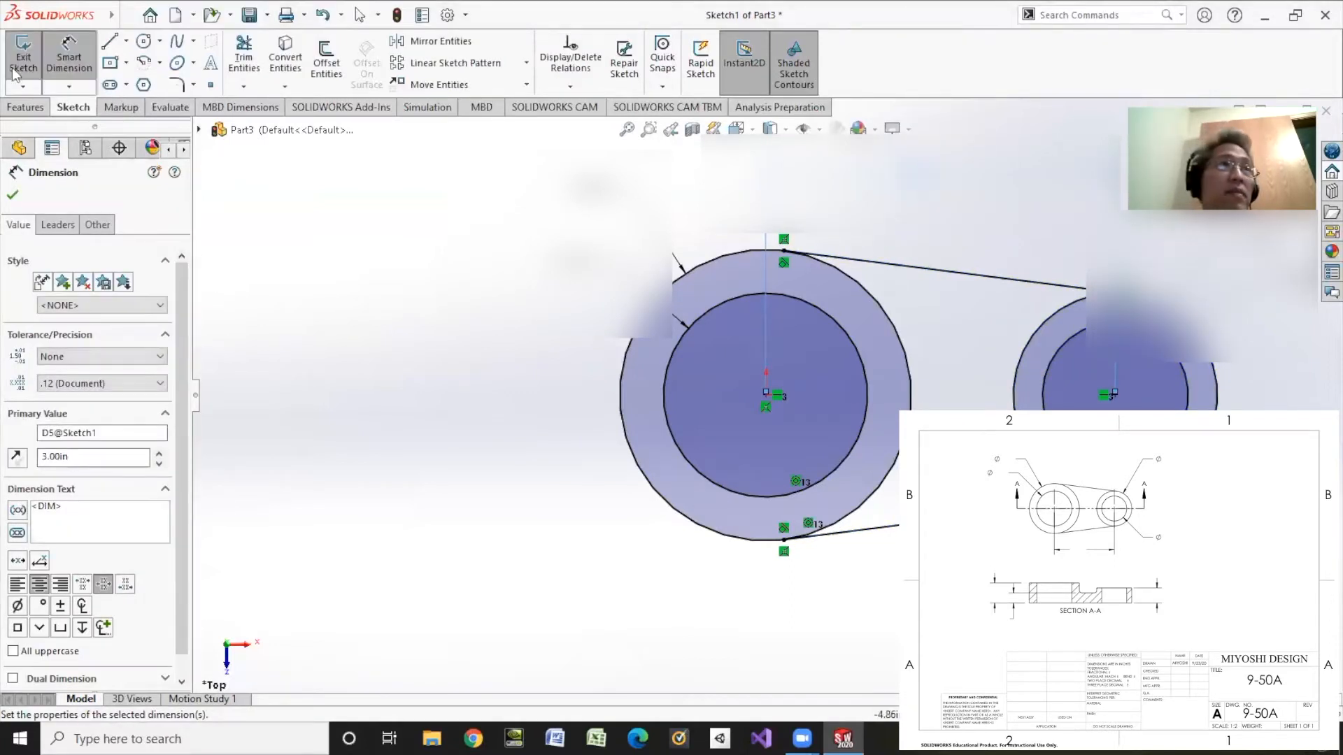
pyautogui.click(24, 53)
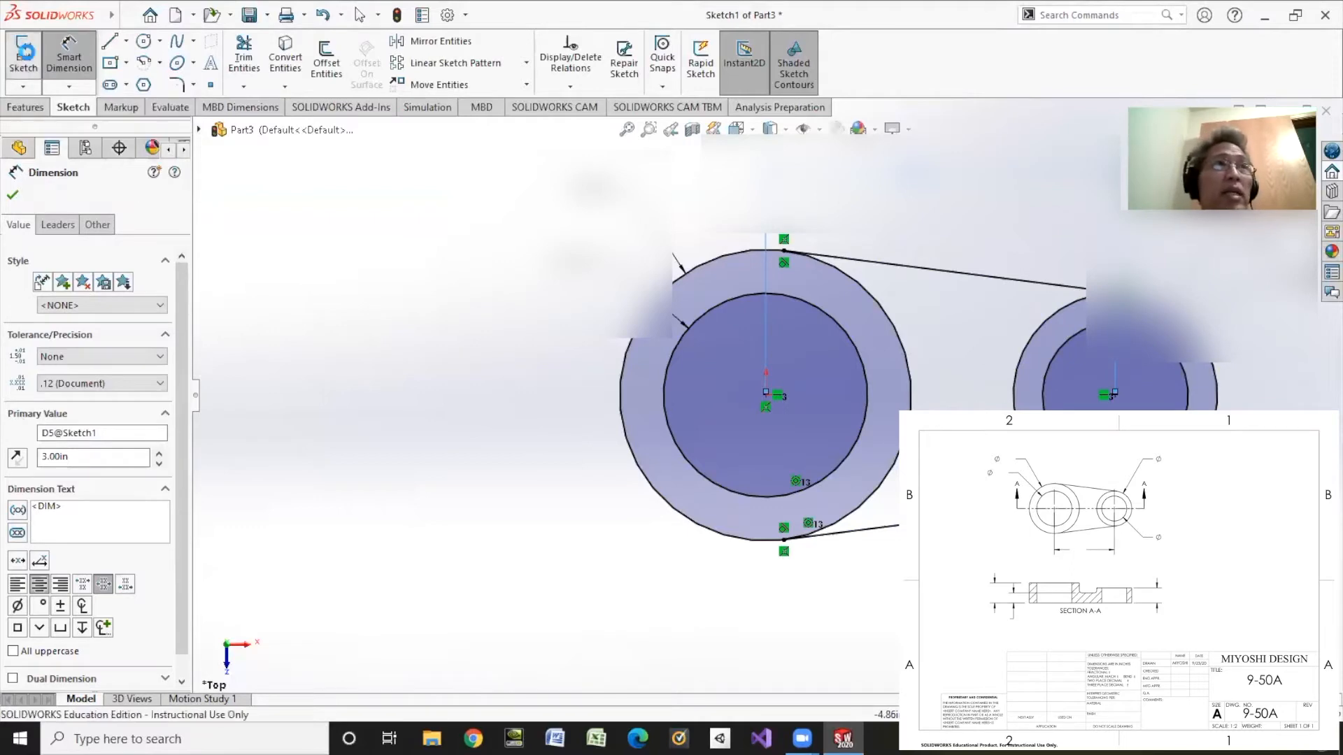
pyautogui.click(24, 109)
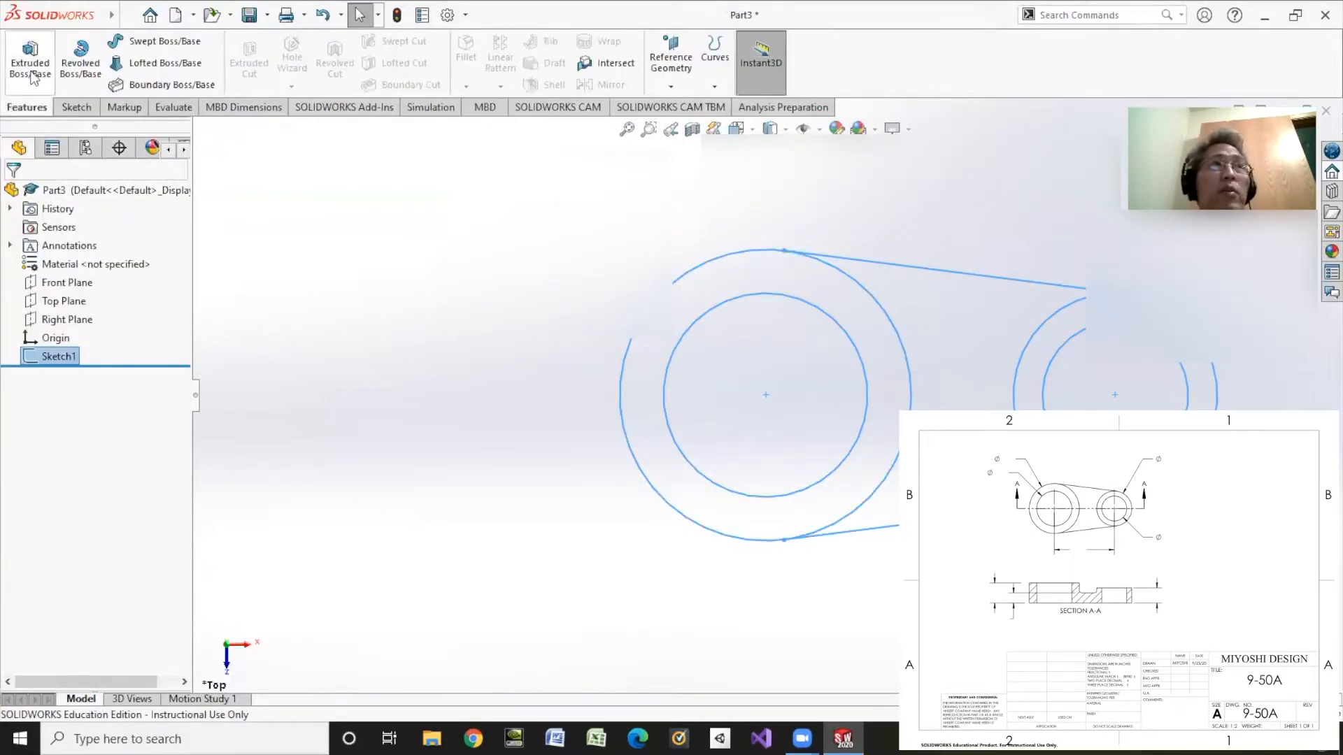
# Step: Extrude the large ring region 1.00 in deep into a hollow cylinder
pyautogui.click(31, 76)
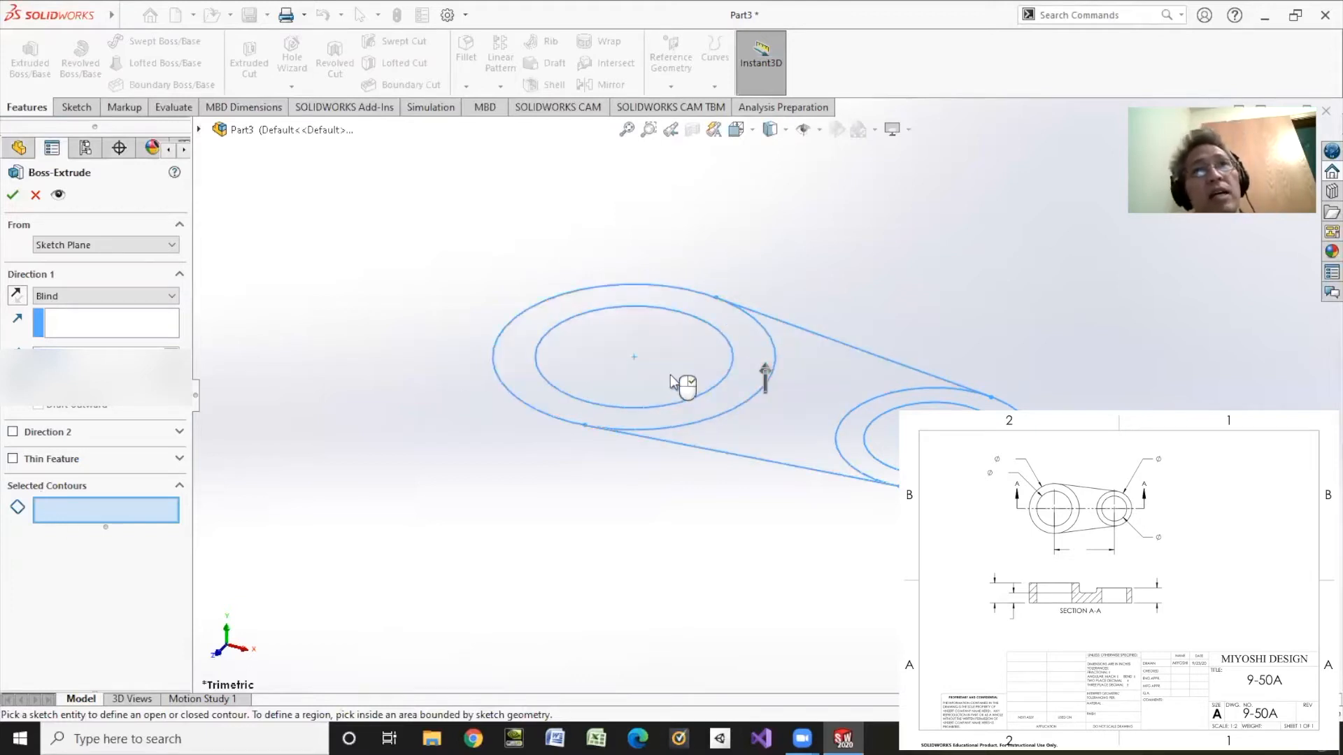
pyautogui.click(509, 380)
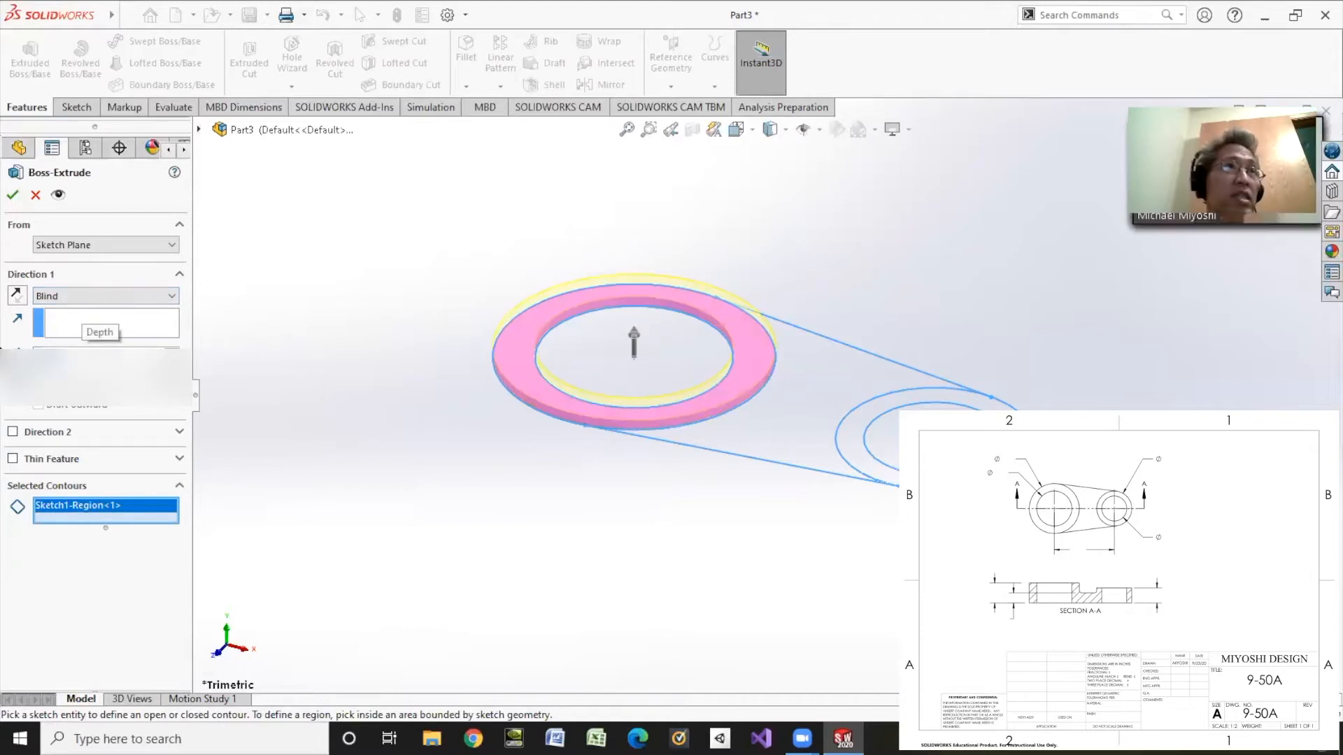
pyautogui.write('1')
pyautogui.press('Return')
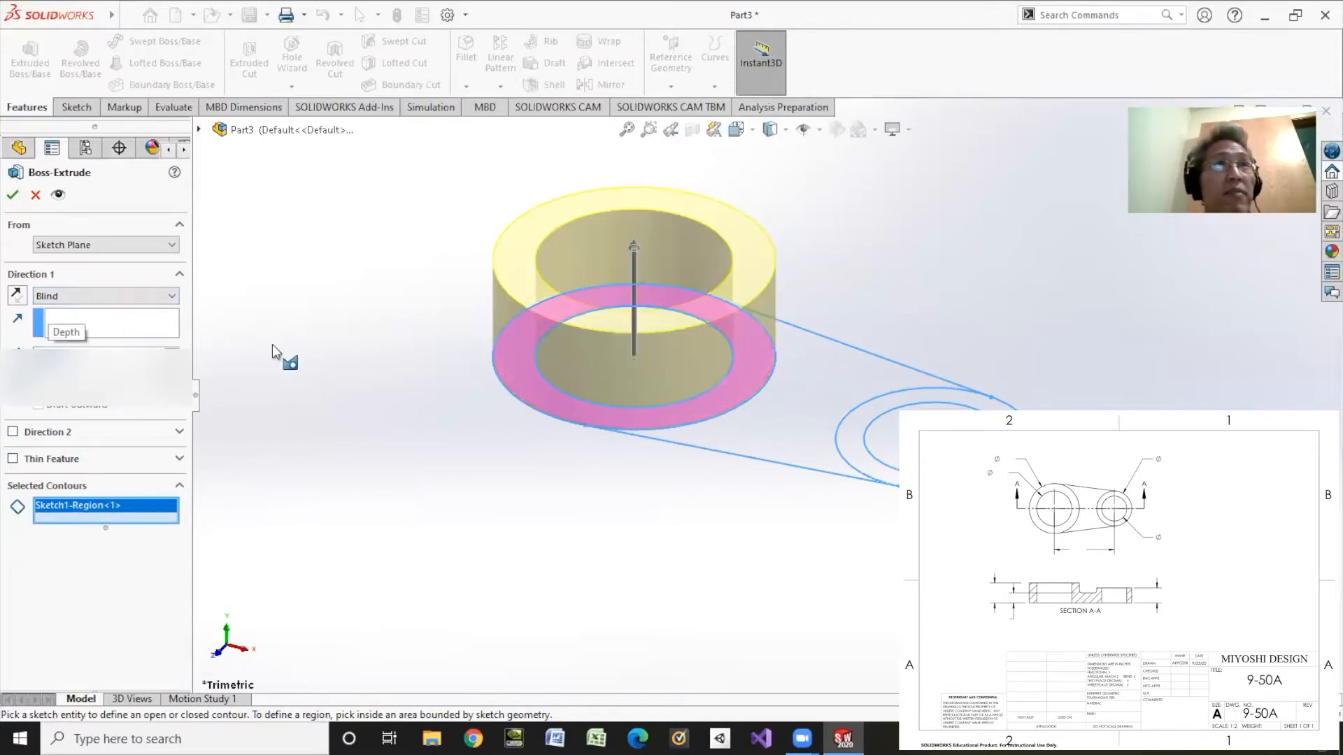
pyautogui.click(12, 195)
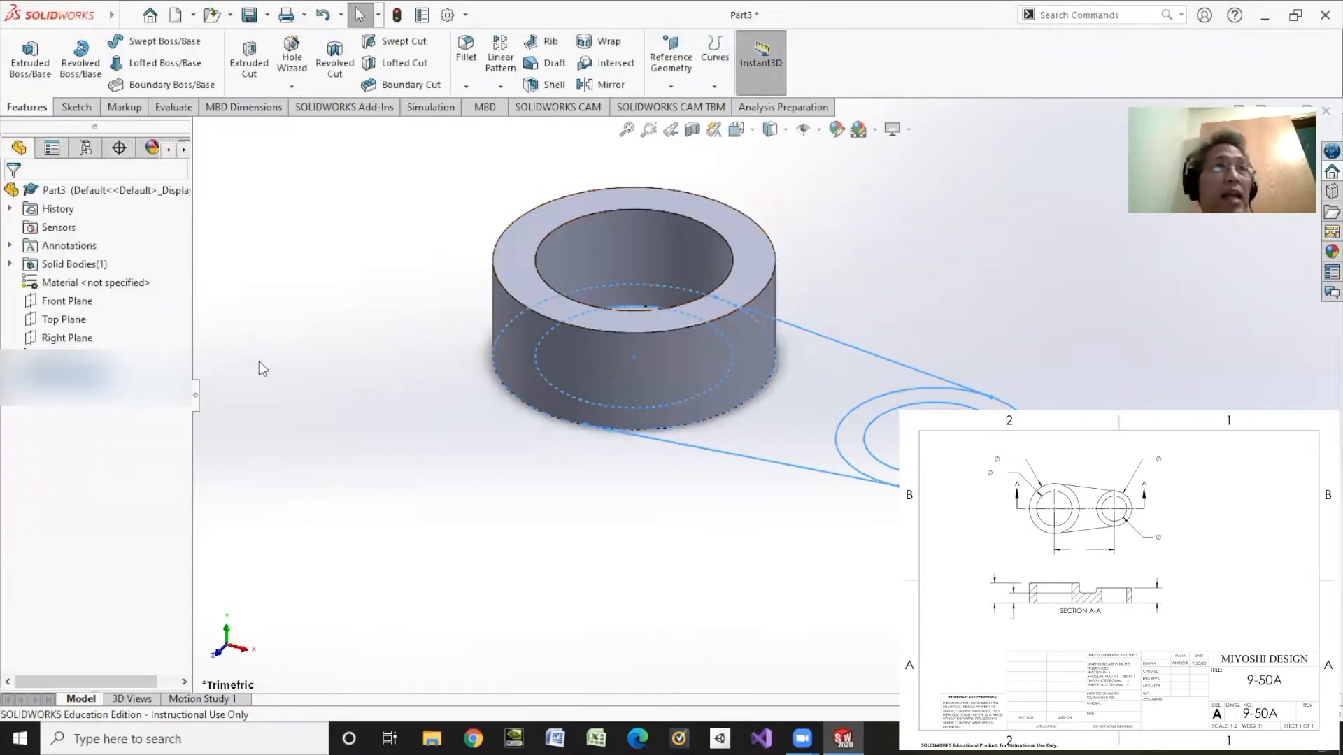
# Step: Edit Boss-Extrude1, clear its selected regions and reselect only the large ring
pyautogui.rightClick(67, 375)
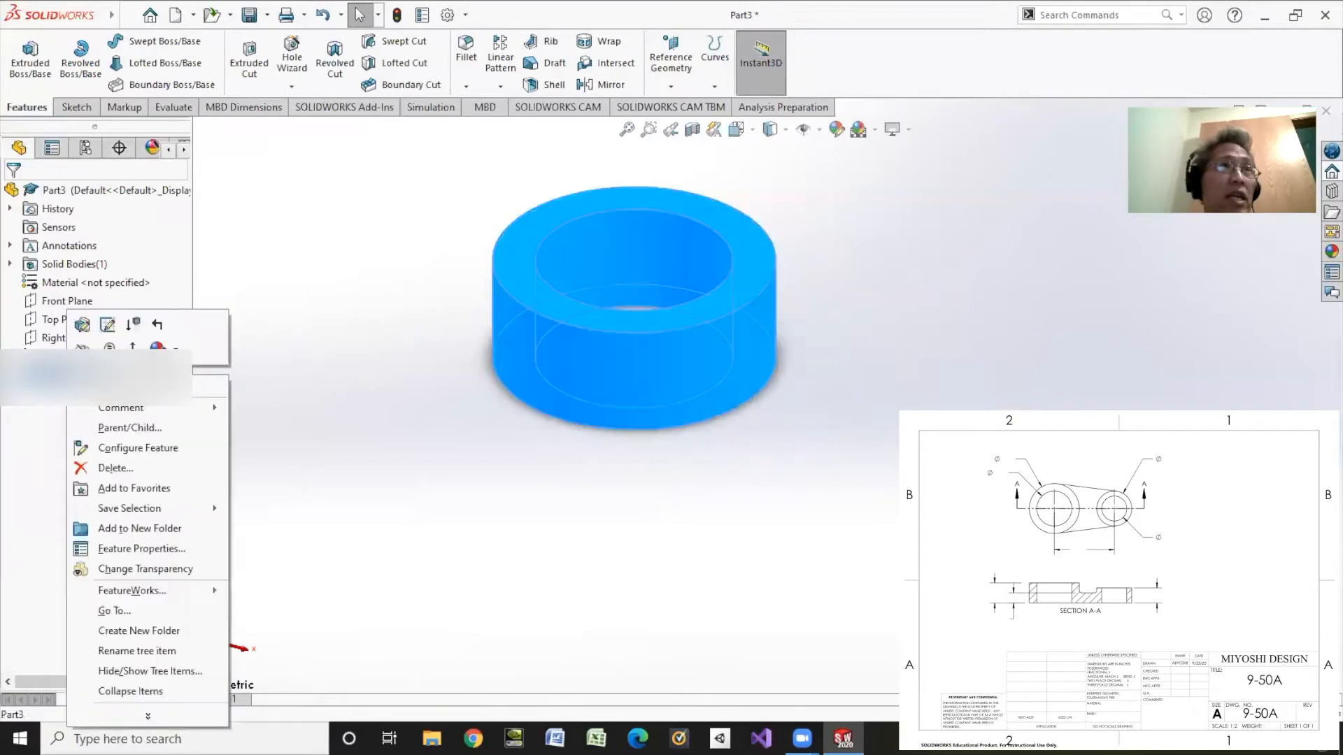
pyautogui.click(82, 324)
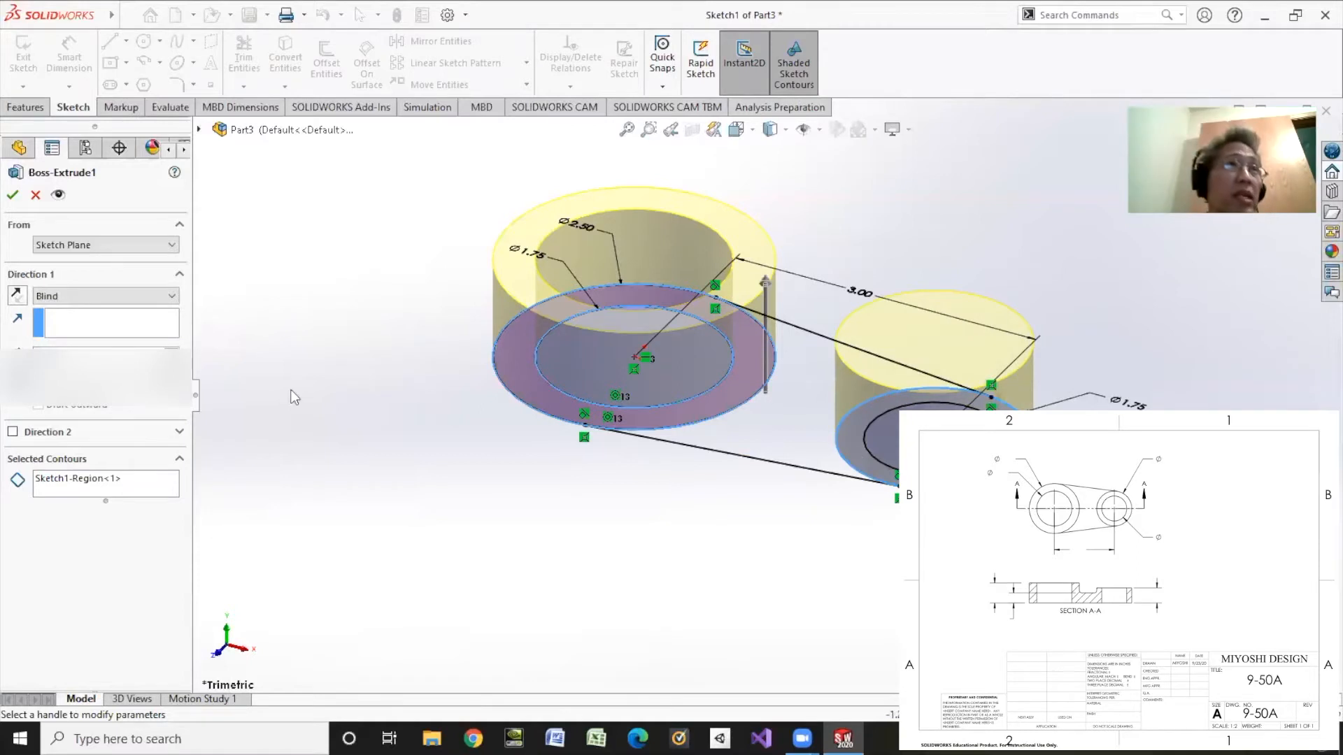
pyautogui.click(859, 452)
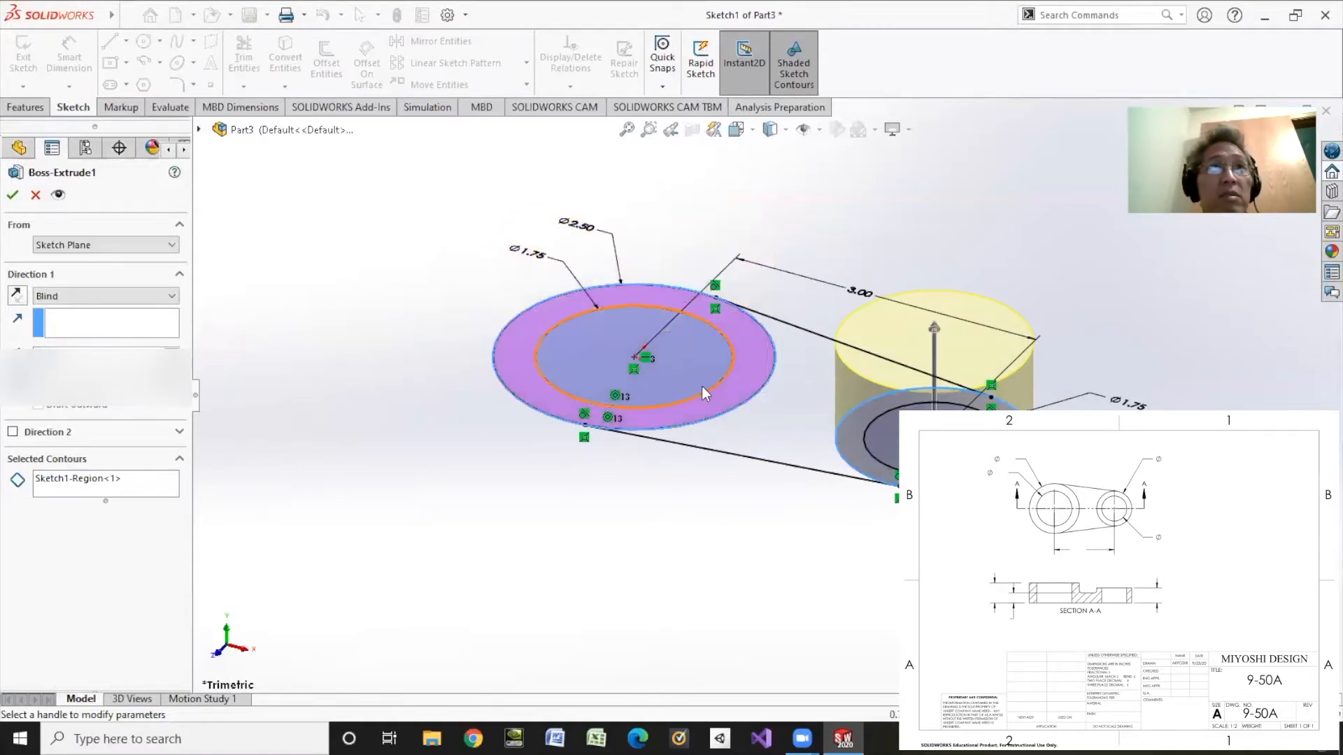
pyautogui.click(676, 362)
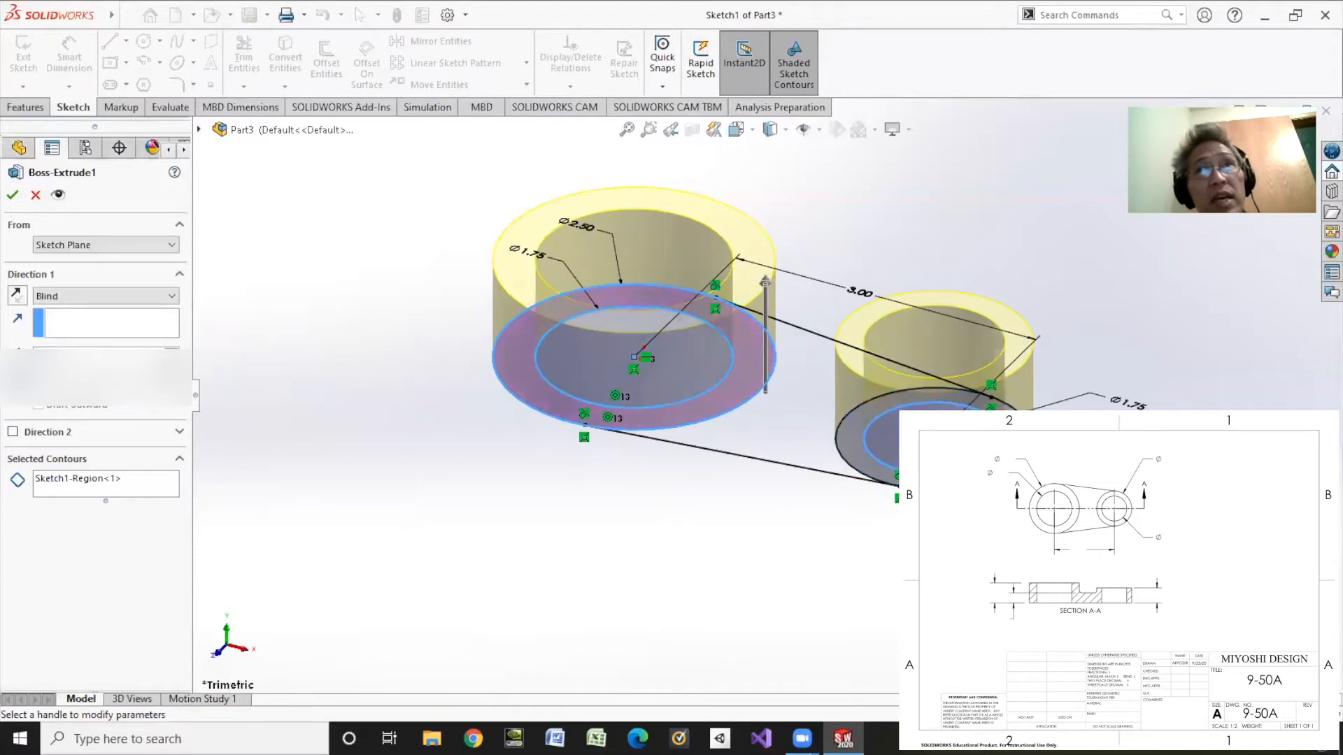
pyautogui.click(145, 487)
pyautogui.rightClick(145, 486)
pyautogui.click(171, 490)
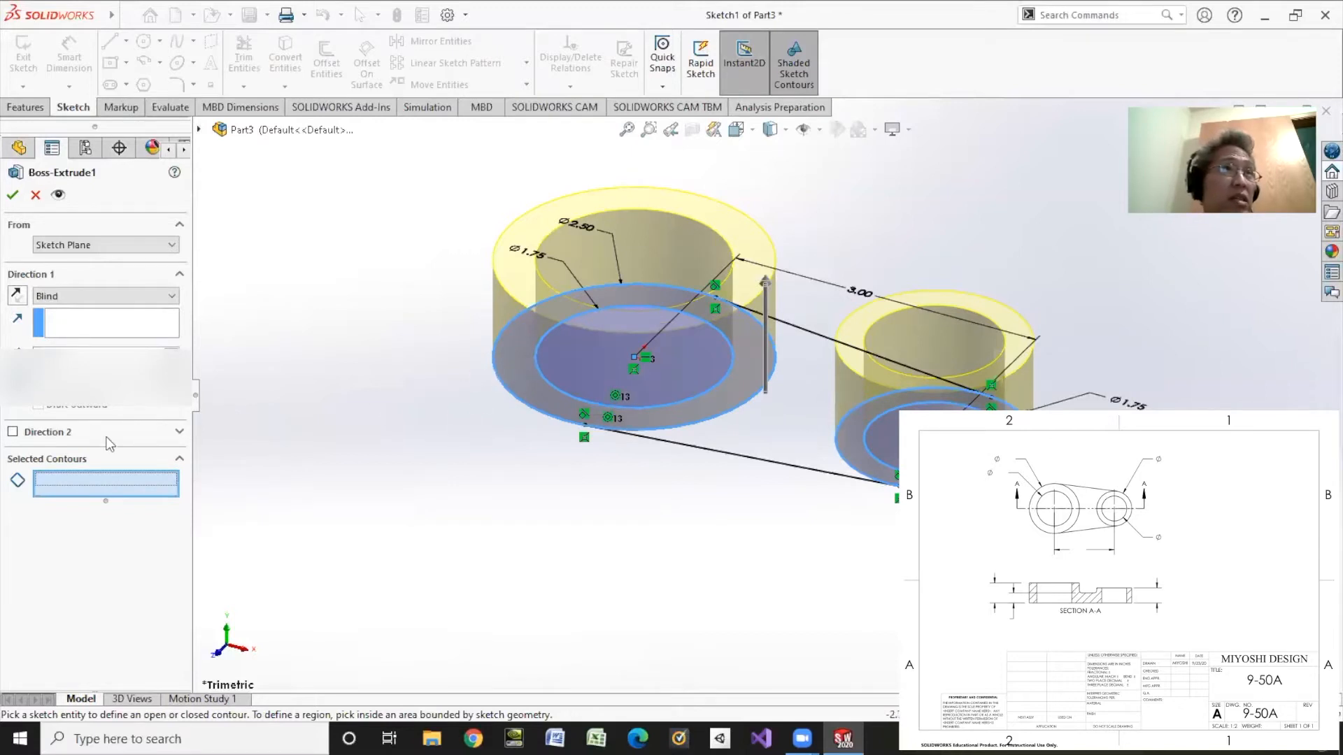
pyautogui.click(528, 400)
pyautogui.click(15, 194)
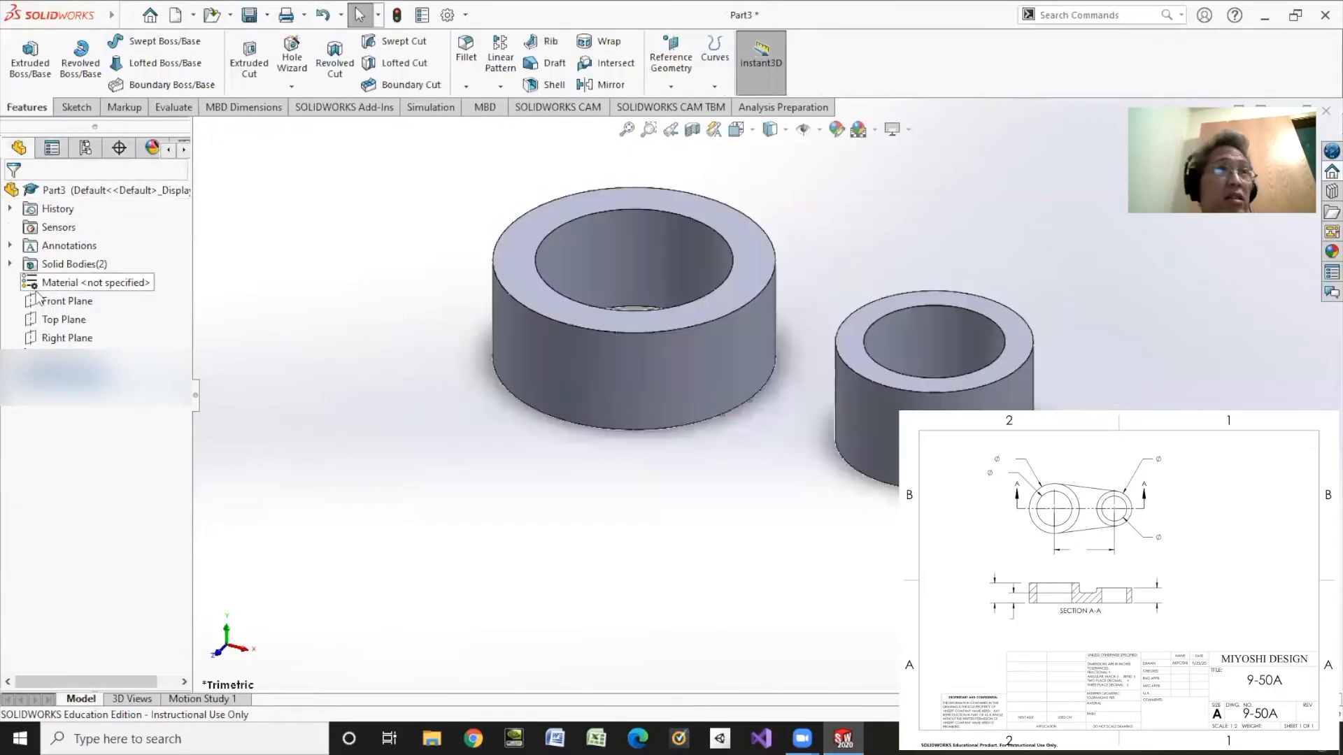
# Step: Delete the four extra contours from Boss-Extrude1 so only the large ring region remains
pyautogui.rightClick(70, 374)
pyautogui.click(65, 329)
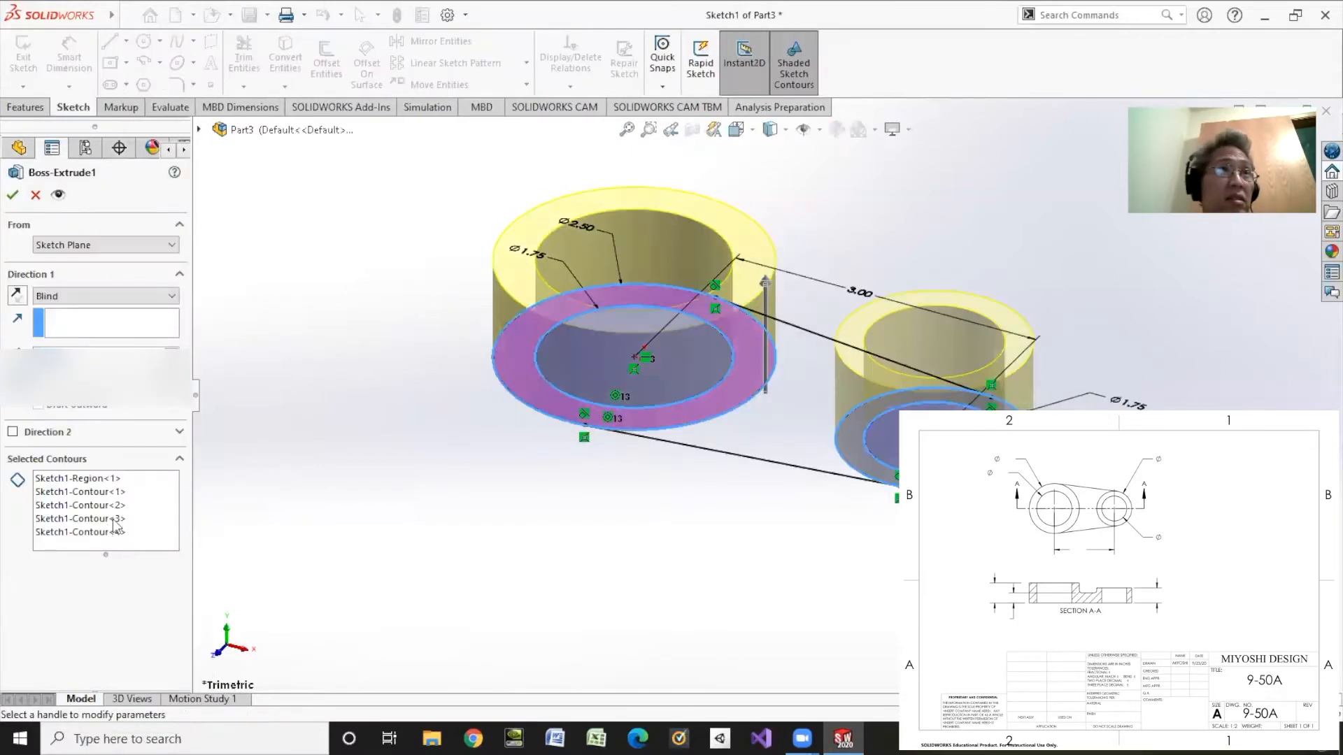
pyautogui.click(130, 538)
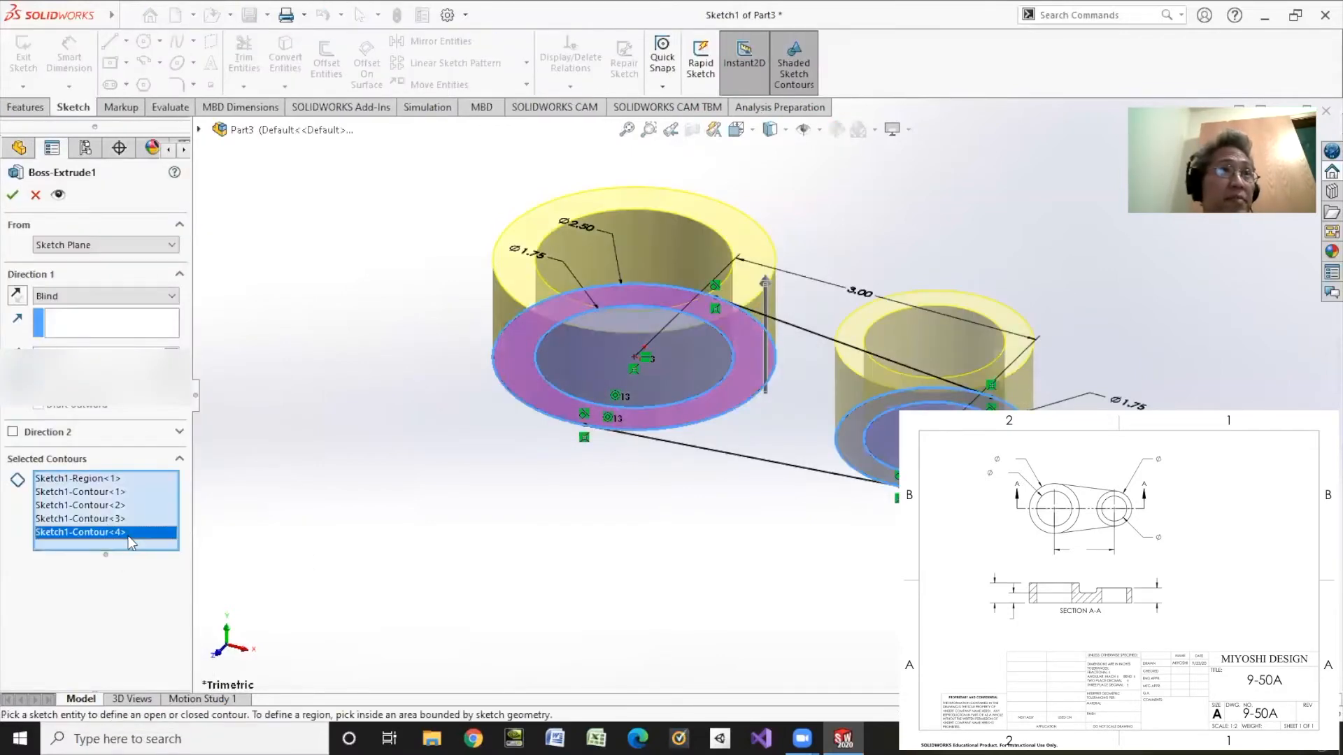
pyautogui.click(82, 480)
pyautogui.click(89, 492)
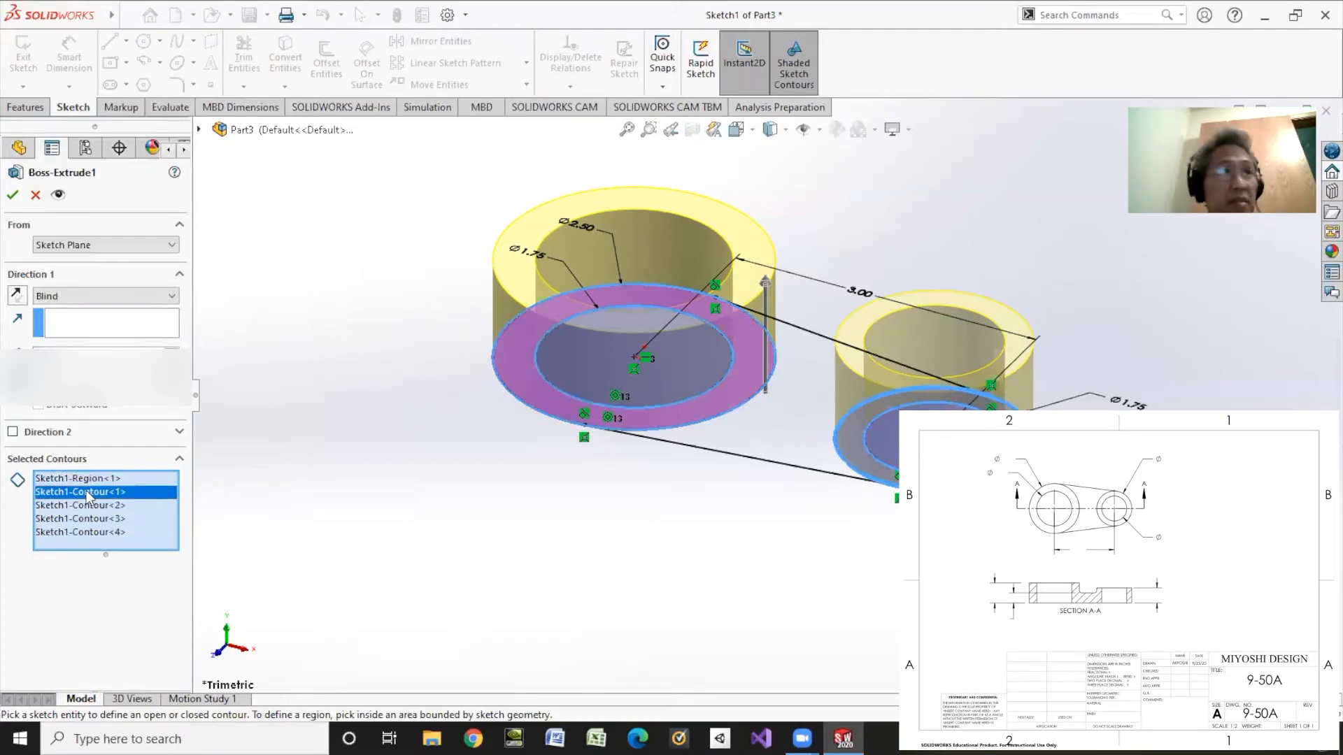
pyautogui.press('Delete')
pyautogui.click(88, 496)
pyautogui.press('Delete')
pyautogui.click(88, 497)
pyautogui.press('Delete')
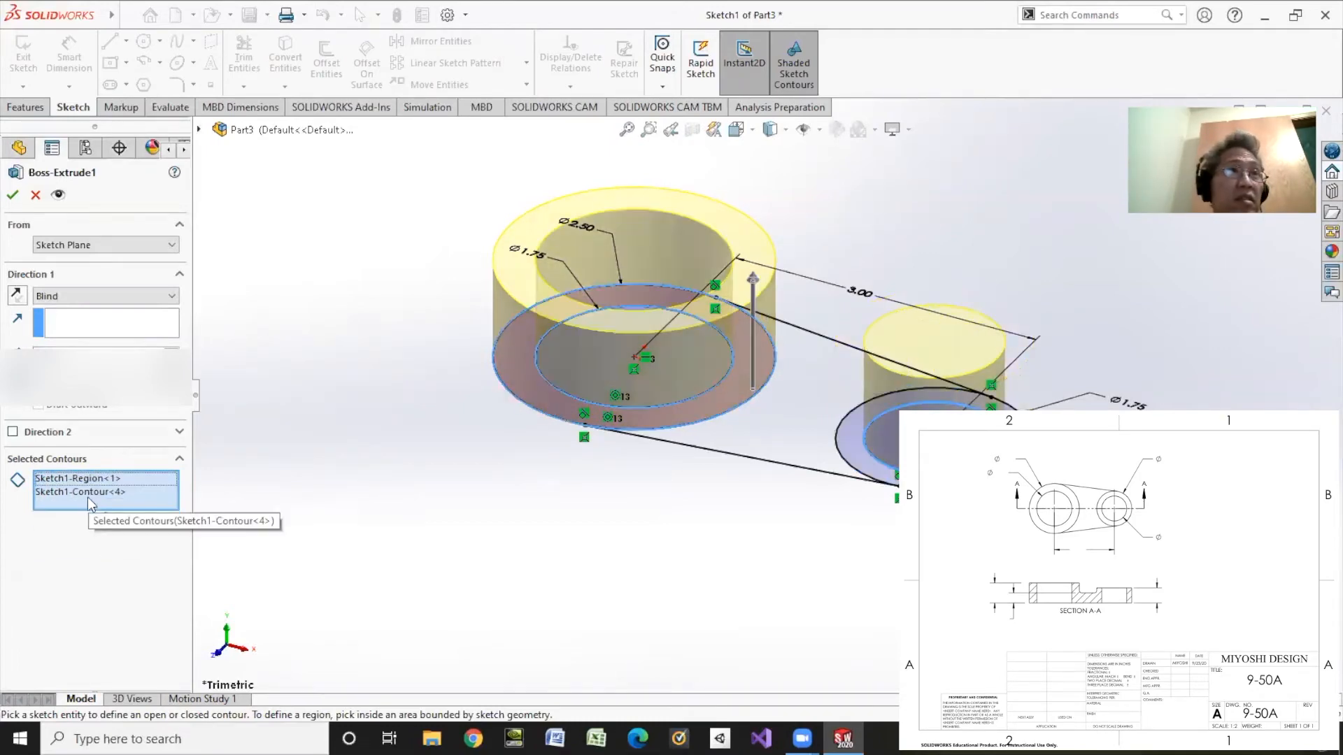
pyautogui.click(89, 494)
pyautogui.press('Delete')
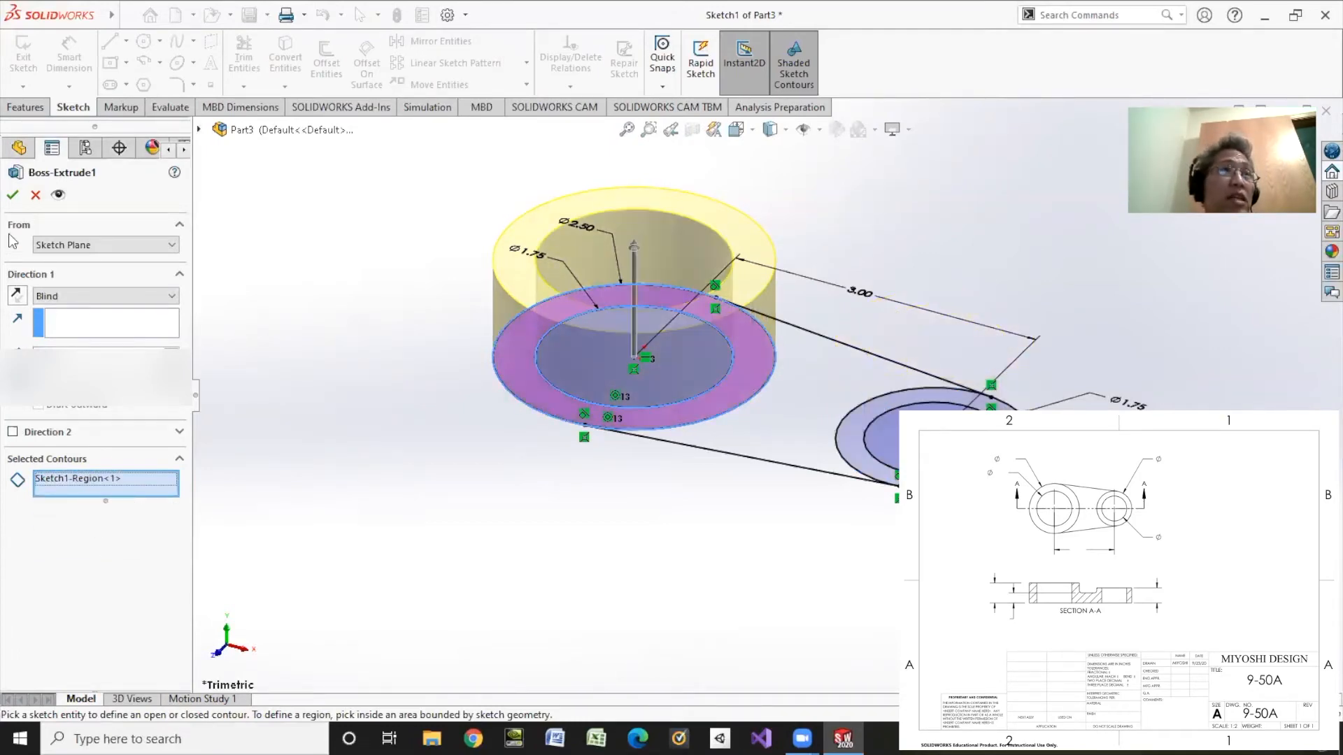
pyautogui.click(12, 195)
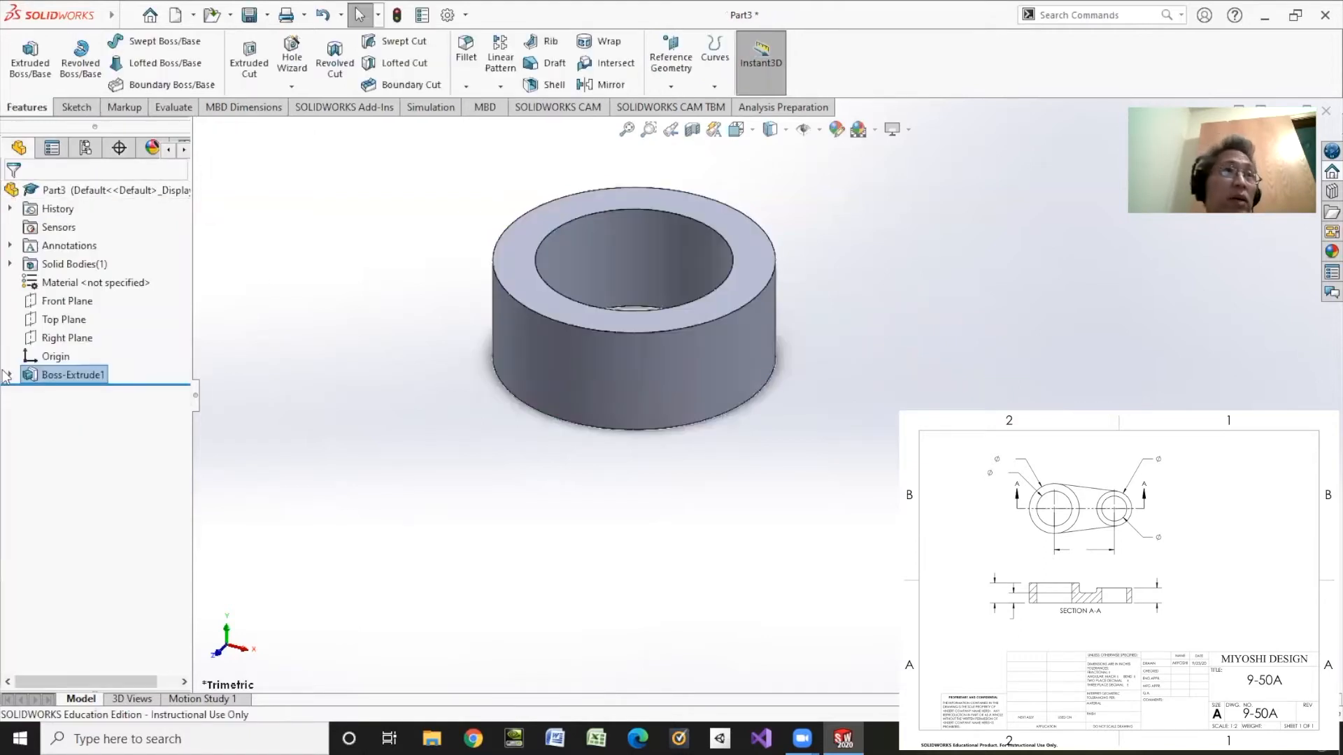
# Step: Reuse Sketch1 to extrude the small ring region 0.75 in as Boss-Extrude2
pyautogui.click(10, 375)
pyautogui.click(62, 396)
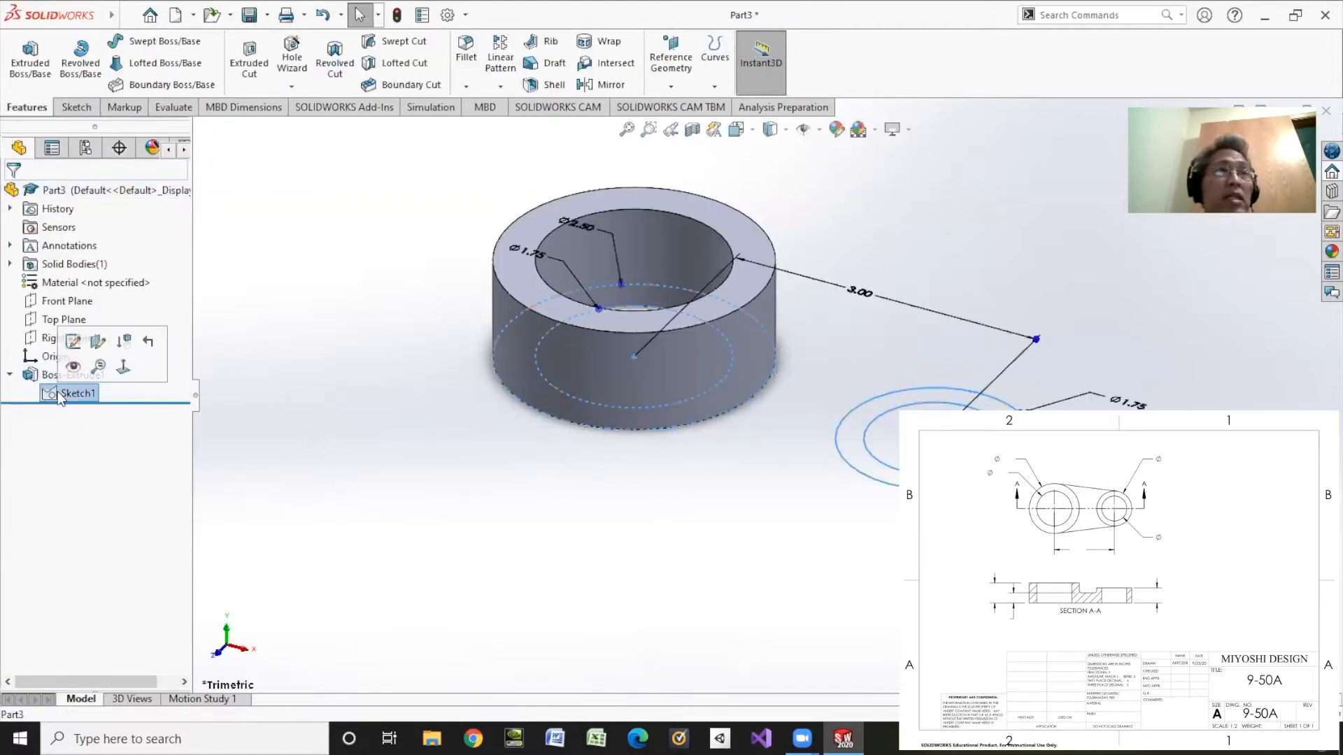
pyautogui.click(30, 60)
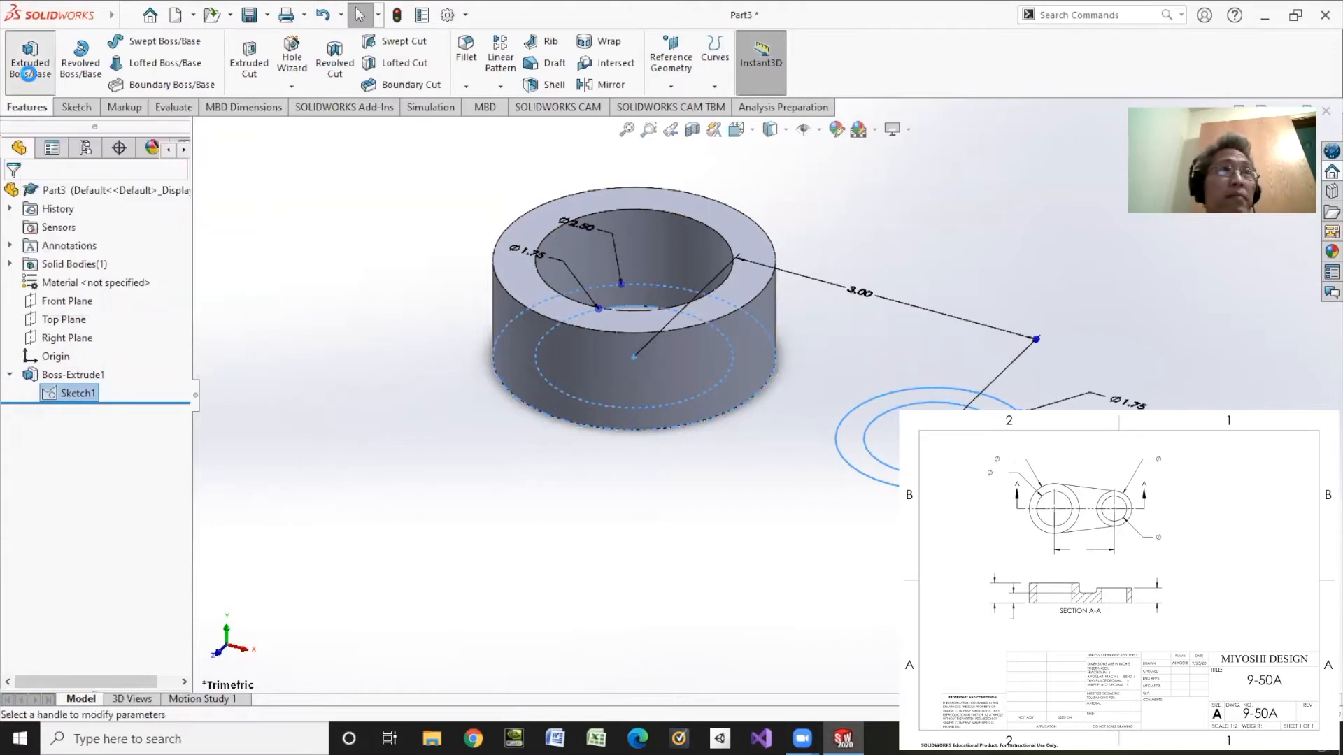
pyautogui.click(851, 448)
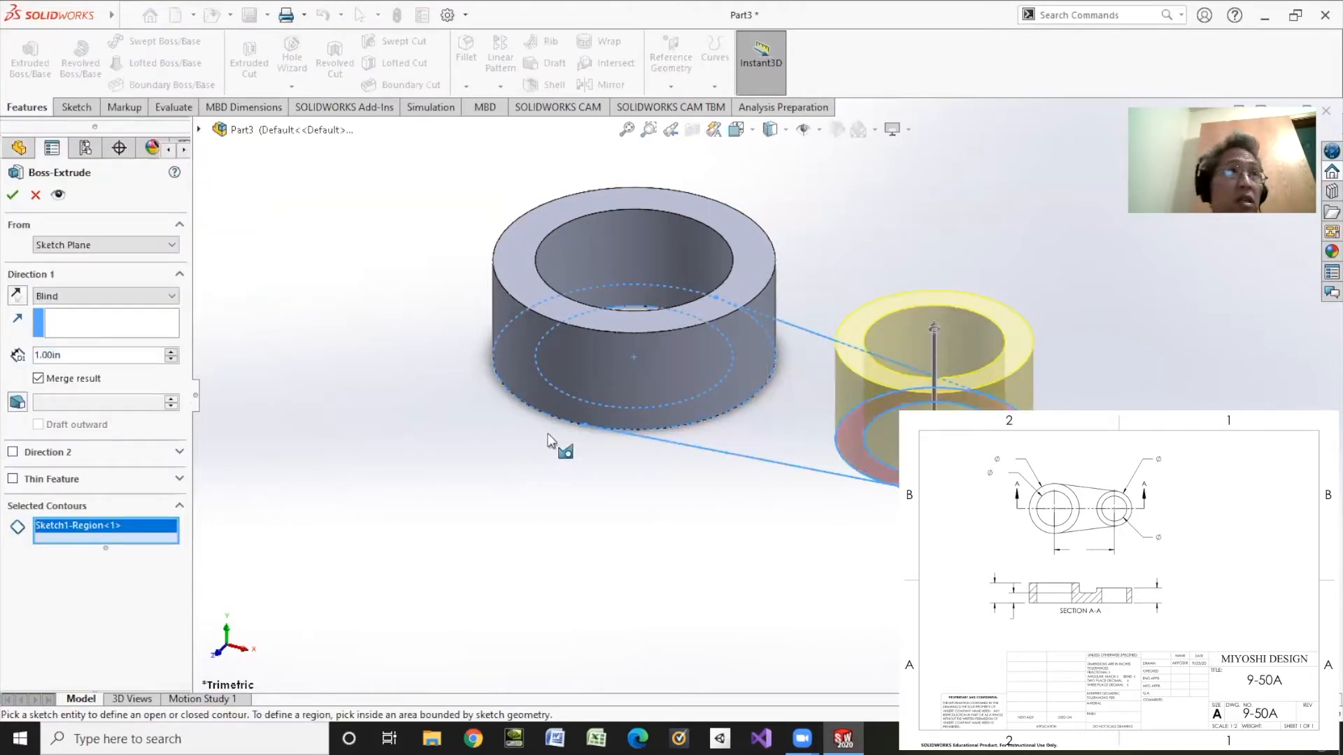
pyautogui.moveTo(71, 355); pyautogui.dragTo(21, 359)
pyautogui.write('.75')
pyautogui.press('Return')
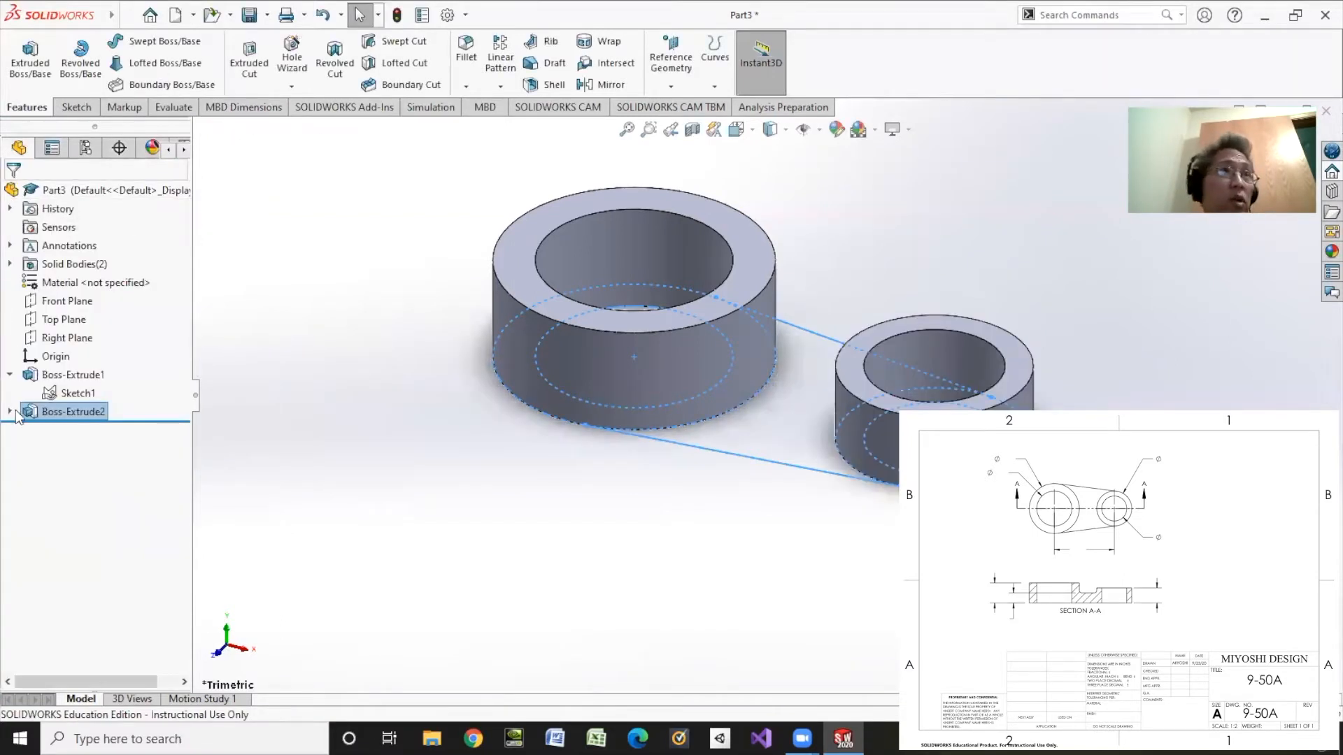
pyautogui.click(9, 412)
pyautogui.click(70, 429)
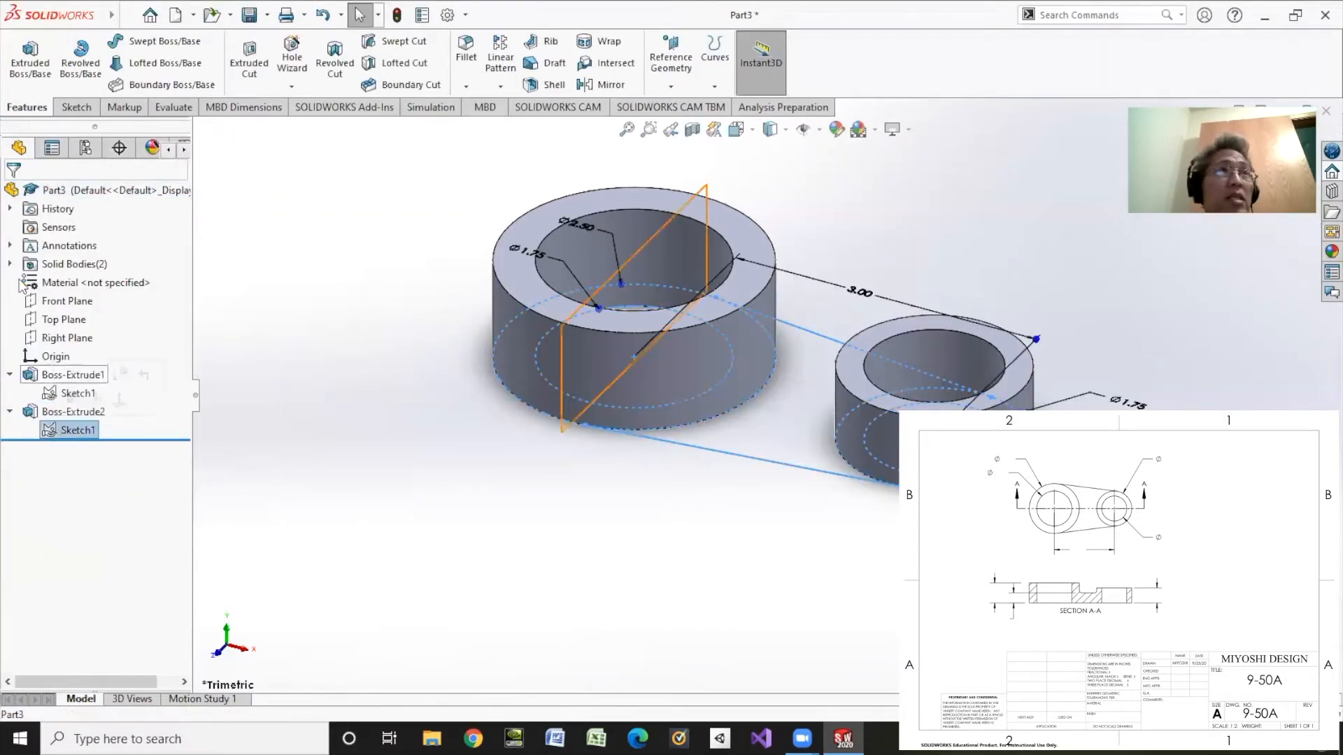
# Step: Extrude the web region between the two rings, then edit Boss-Extrude3 to a 0.5 in depth
pyautogui.click(15, 77)
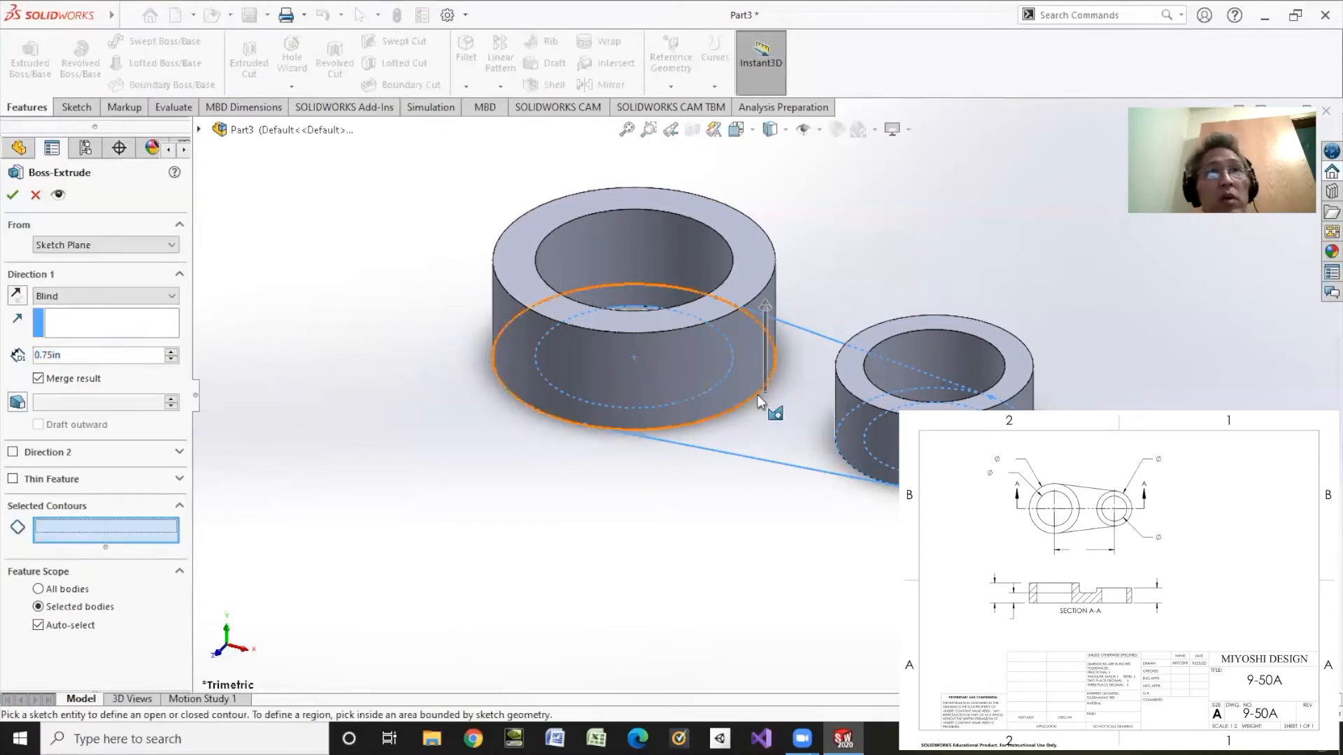
pyautogui.click(772, 422)
pyautogui.rightClick(771, 418)
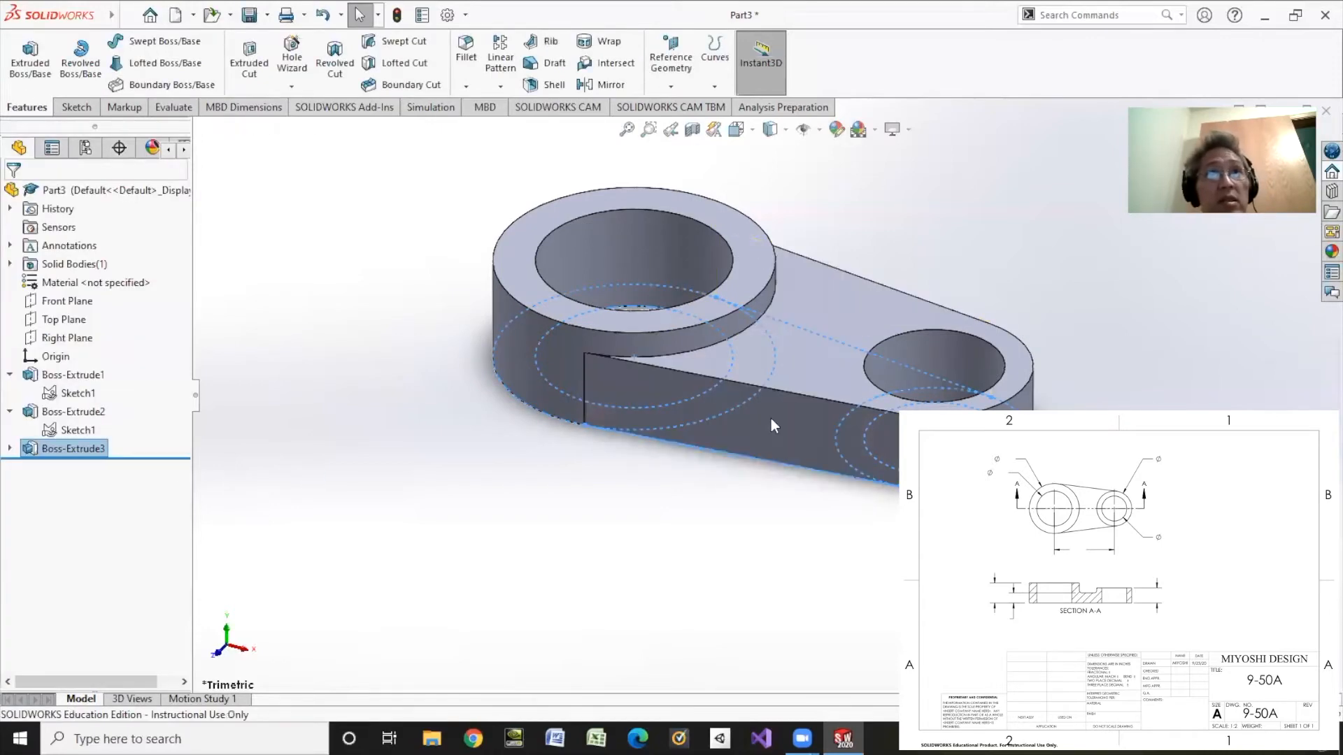
pyautogui.rightClick(53, 451)
pyautogui.click(61, 349)
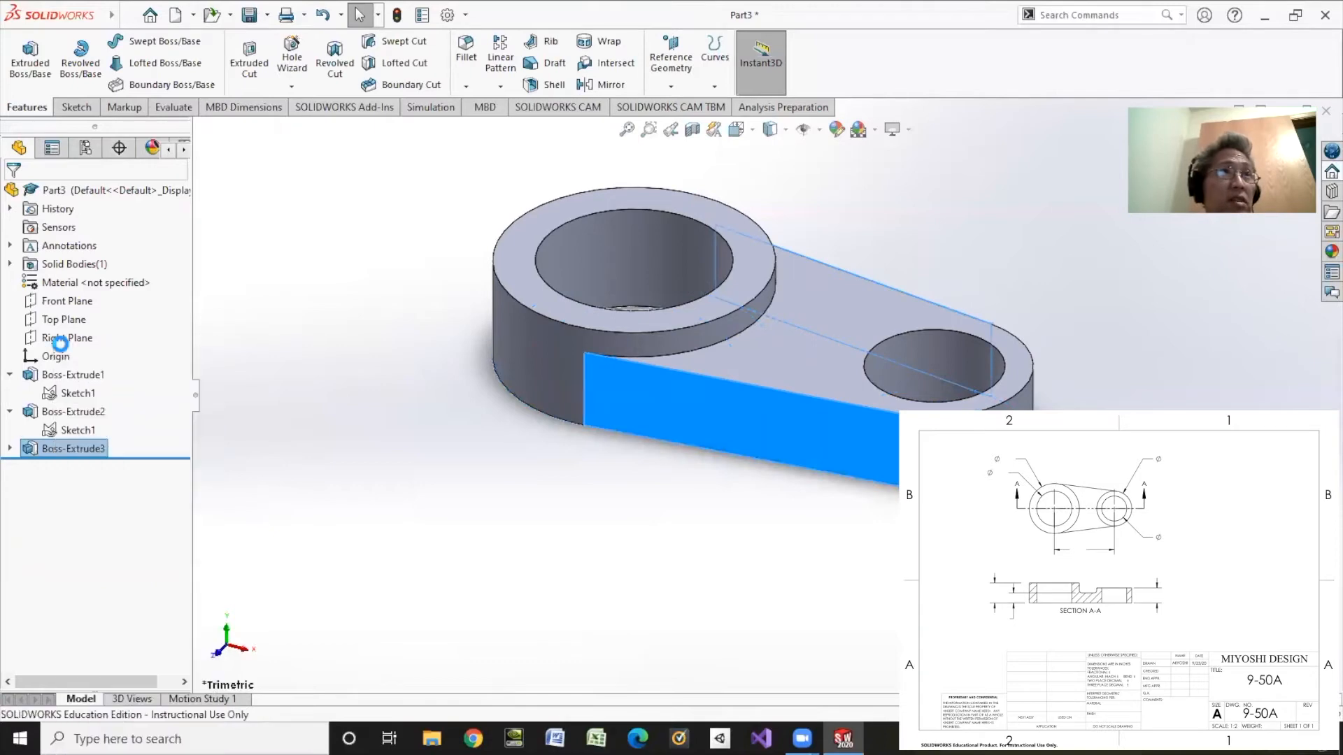
pyautogui.write('.5')
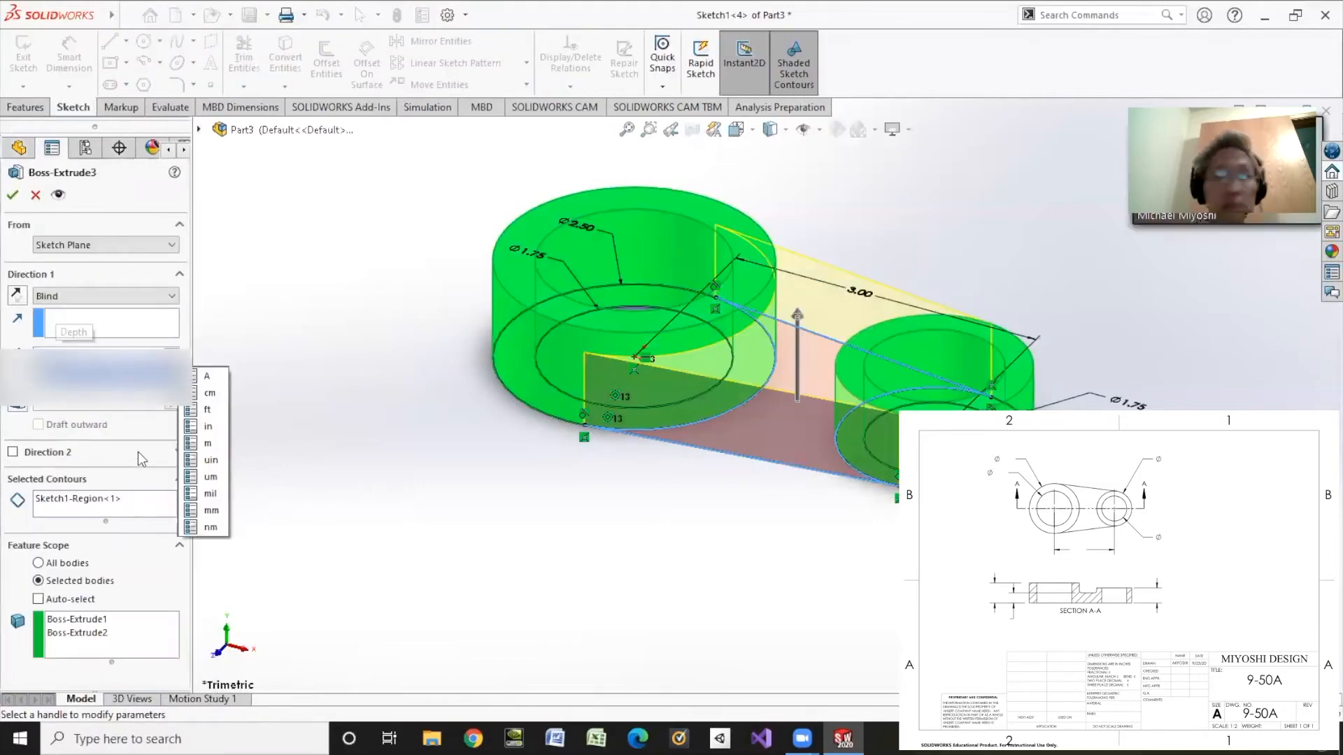
pyautogui.press('Return')
pyautogui.click(12, 195)
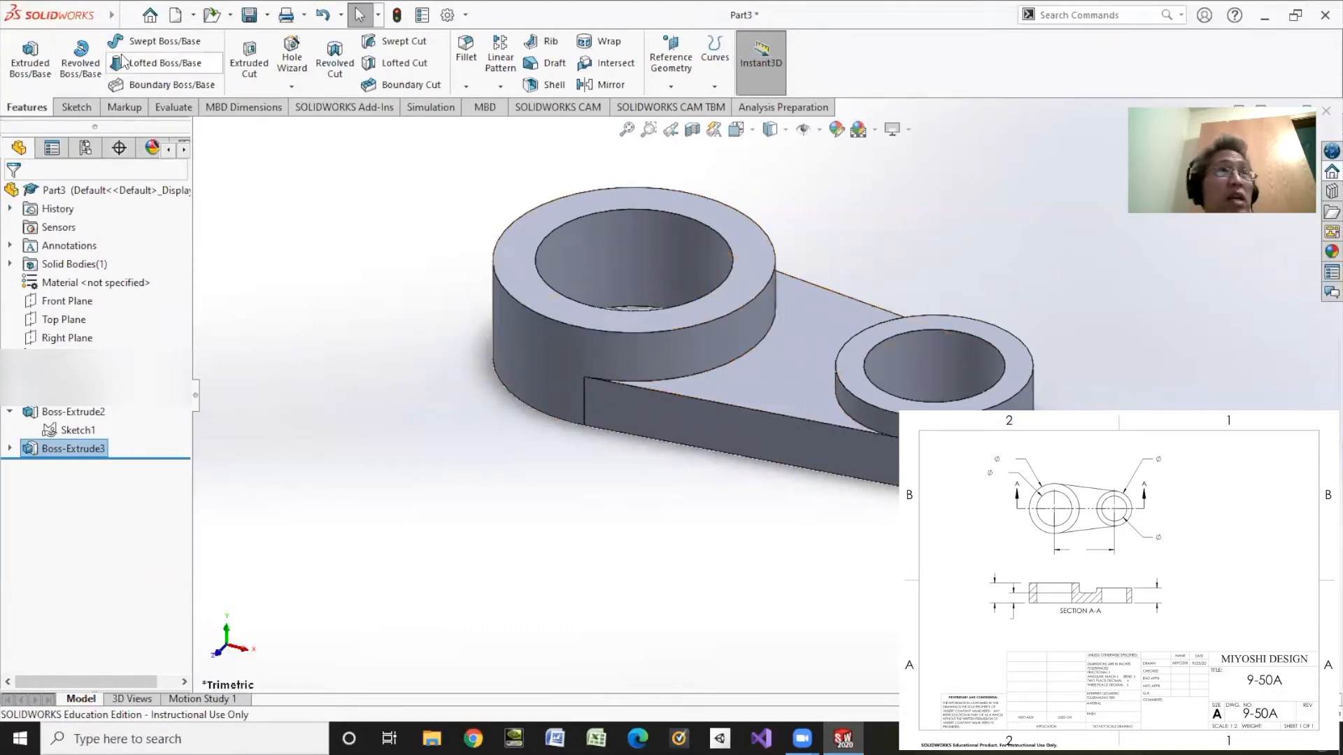
pyautogui.click(467, 49)
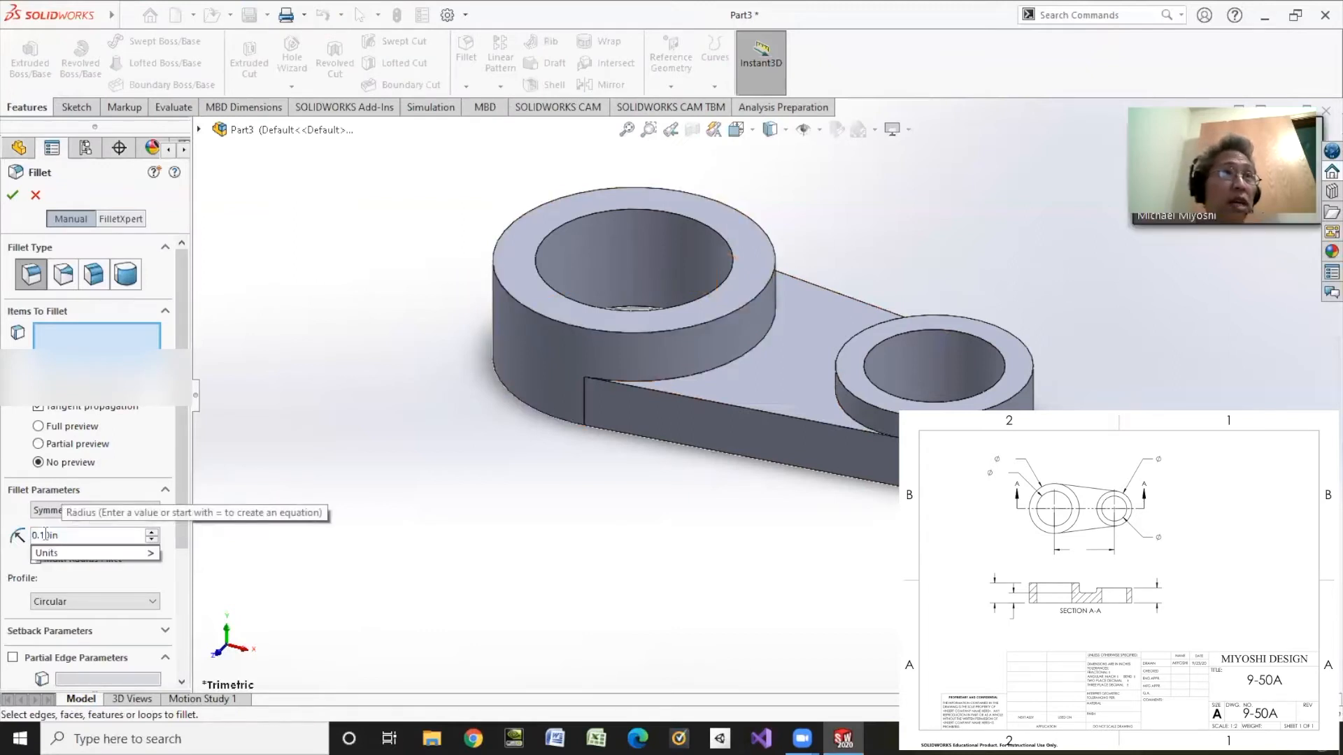
# Step: Fillet the two edges where the web meets the large and small rings at 0.125 in radius
pyautogui.click(53, 536)
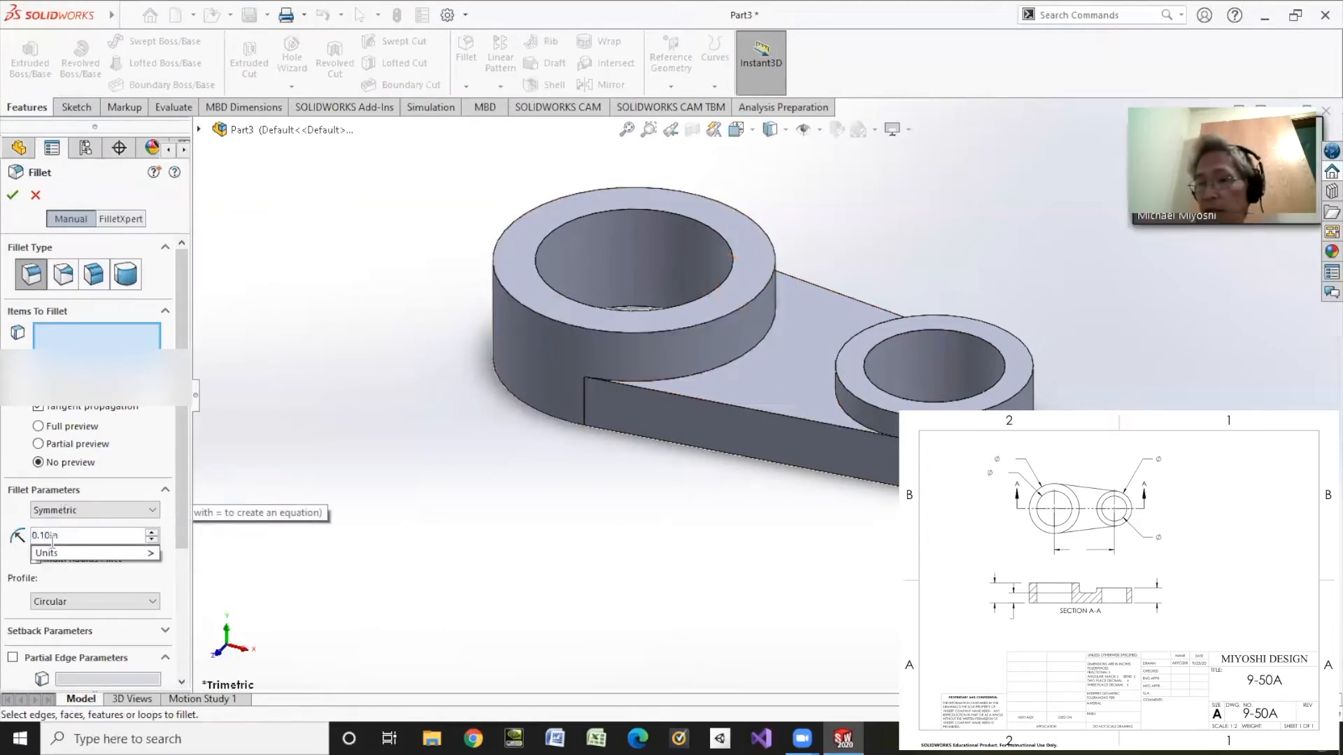
pyautogui.click(710, 368)
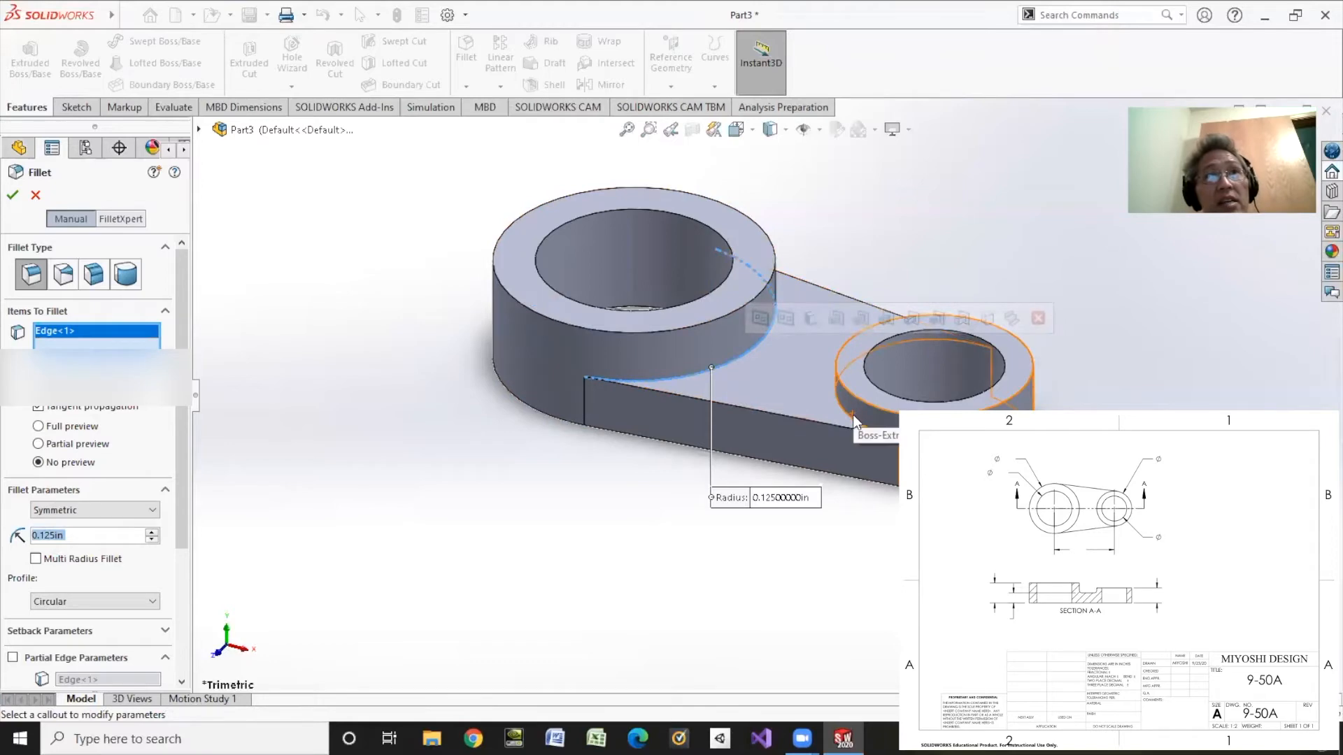
pyautogui.click(856, 411)
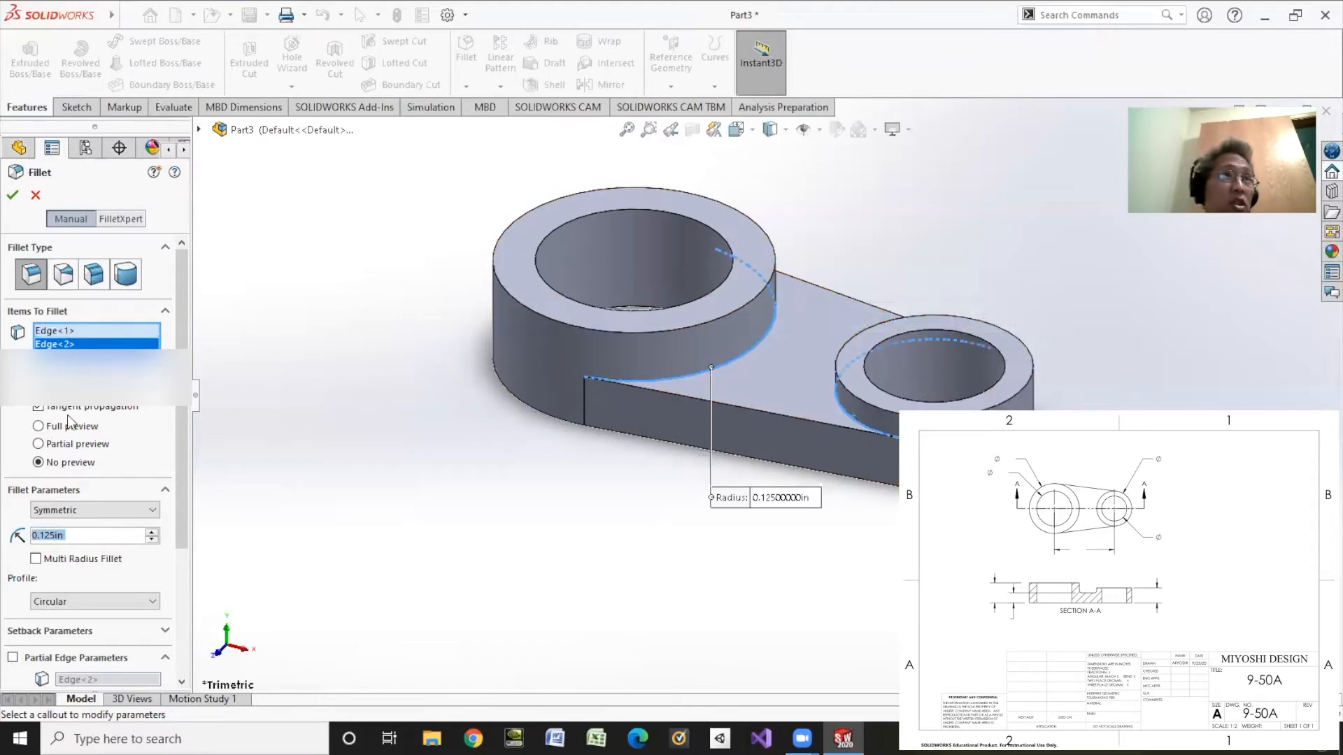
pyautogui.click(13, 196)
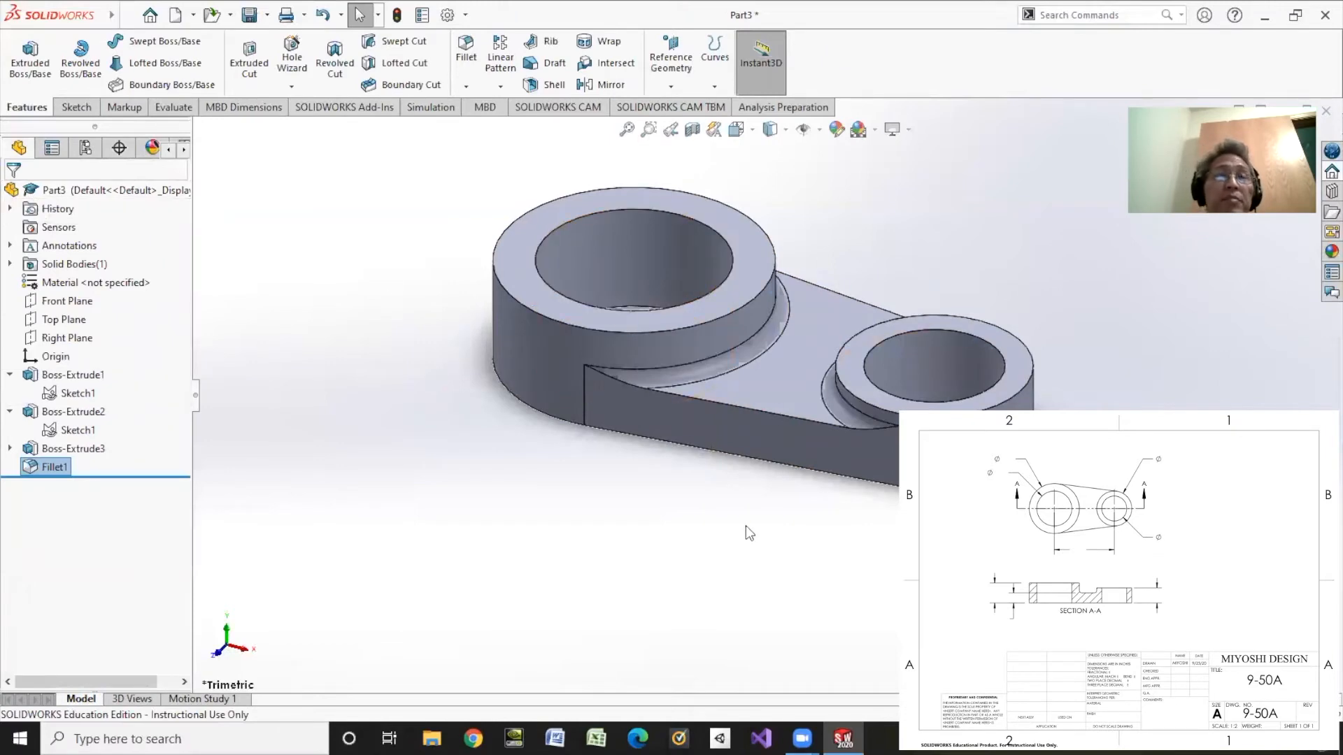
# Step: Save the part under the file name 9-50A
pyautogui.click(253, 15)
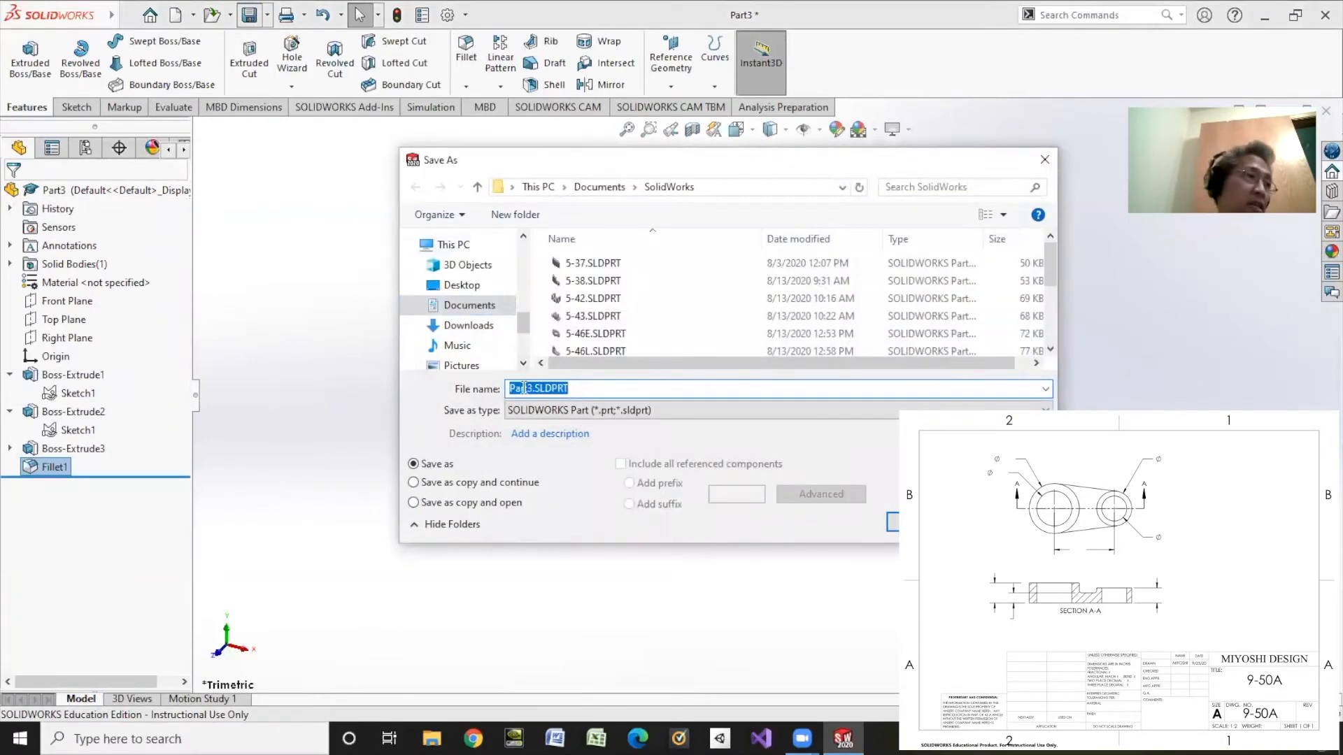
pyautogui.write('9-50A')
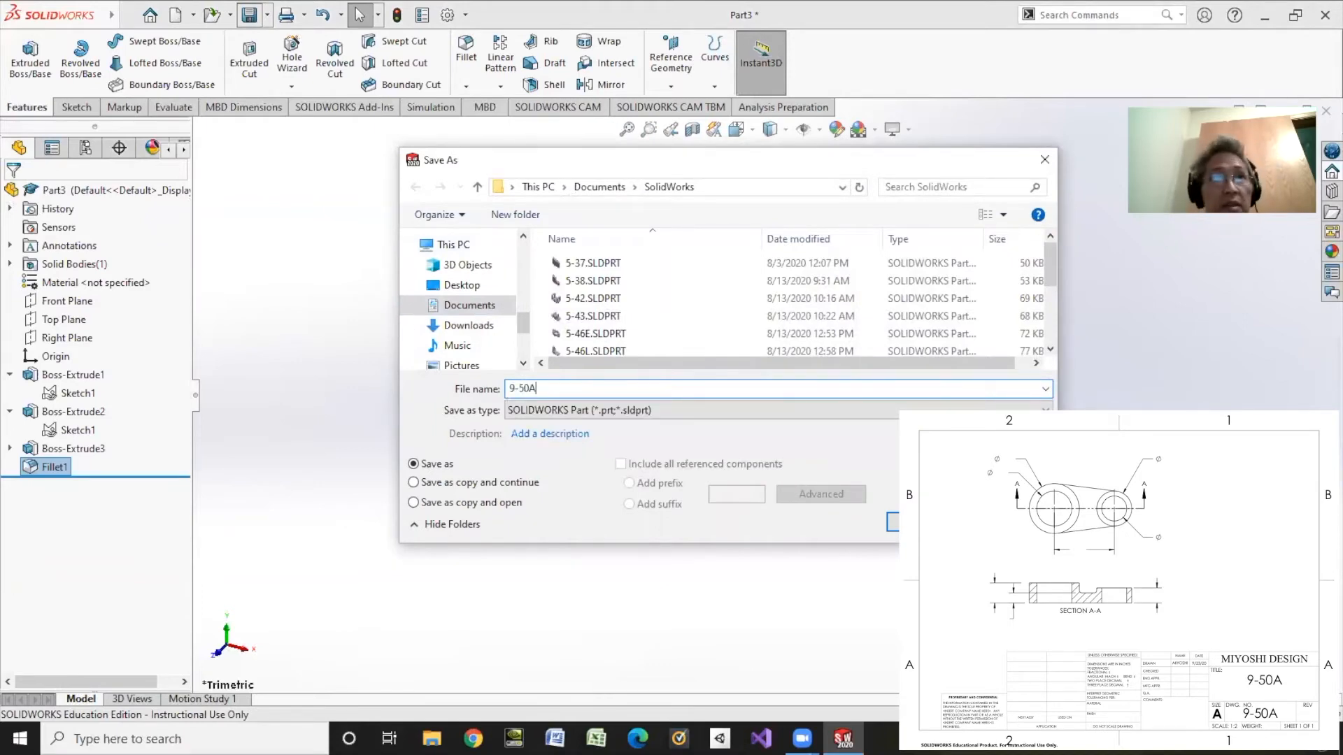
pyautogui.press('Return')
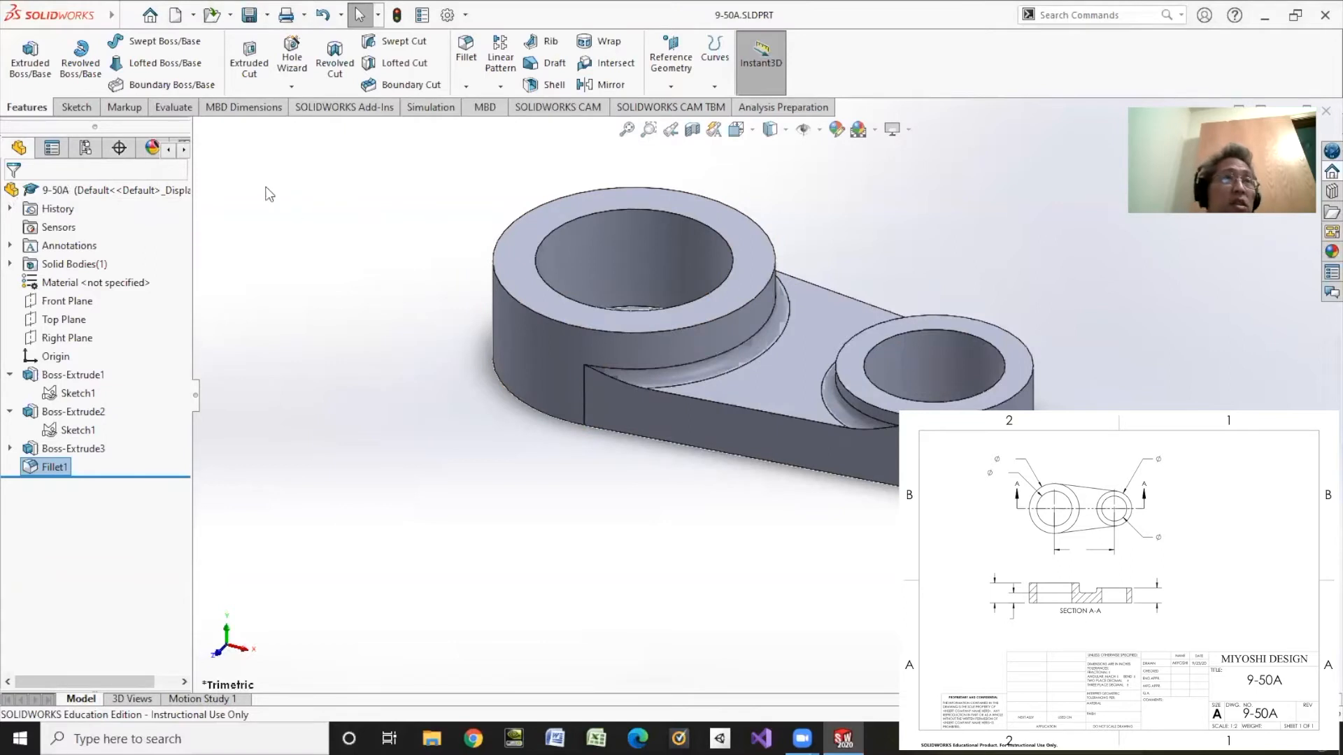
# Step: Make a drawing from the part on an A (ANSI) Landscape sheet
pyautogui.click(193, 14)
pyautogui.click(201, 58)
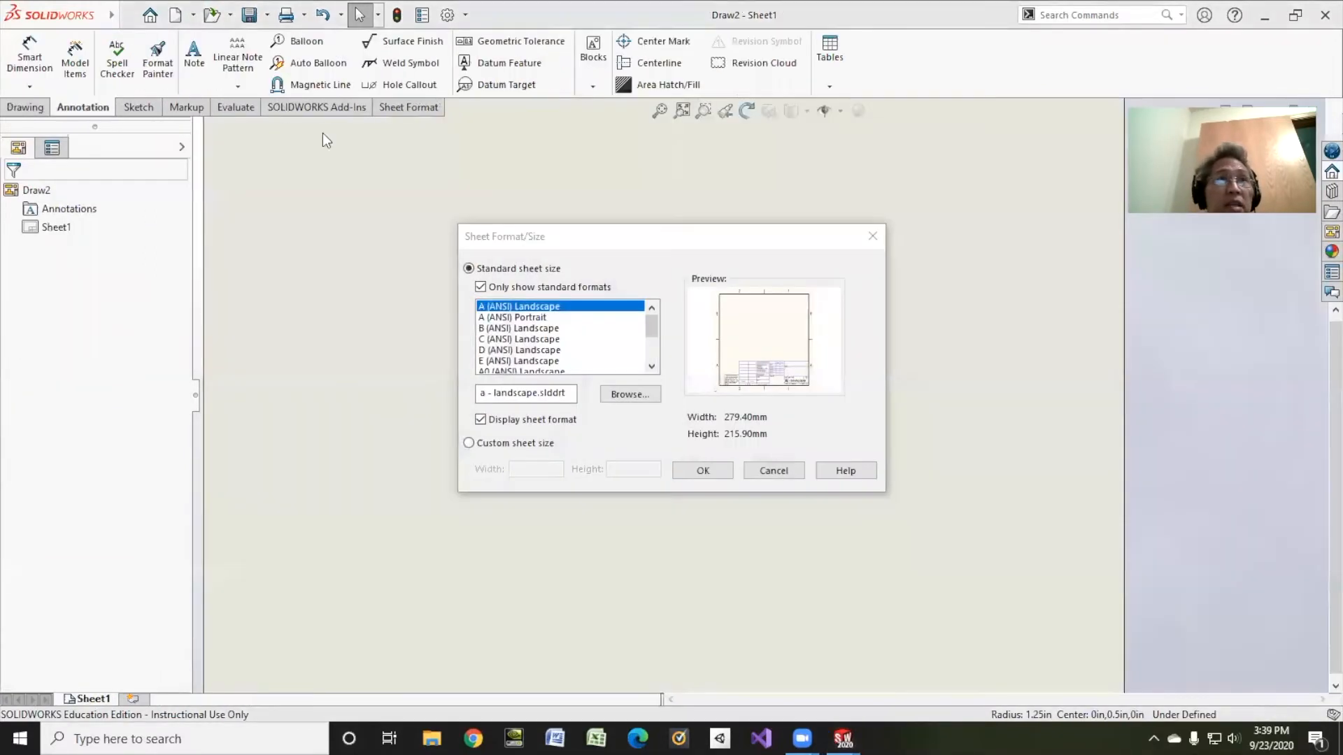
pyautogui.click(696, 471)
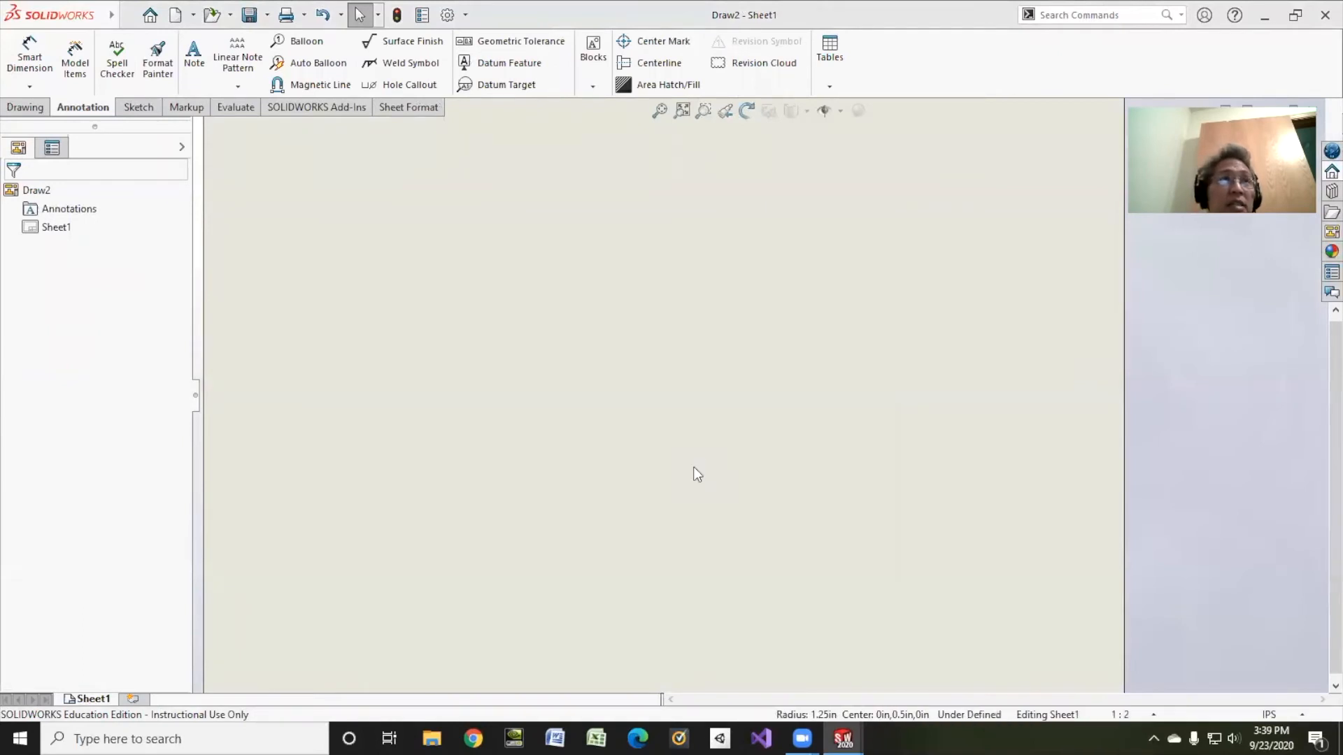
pyautogui.click(19, 149)
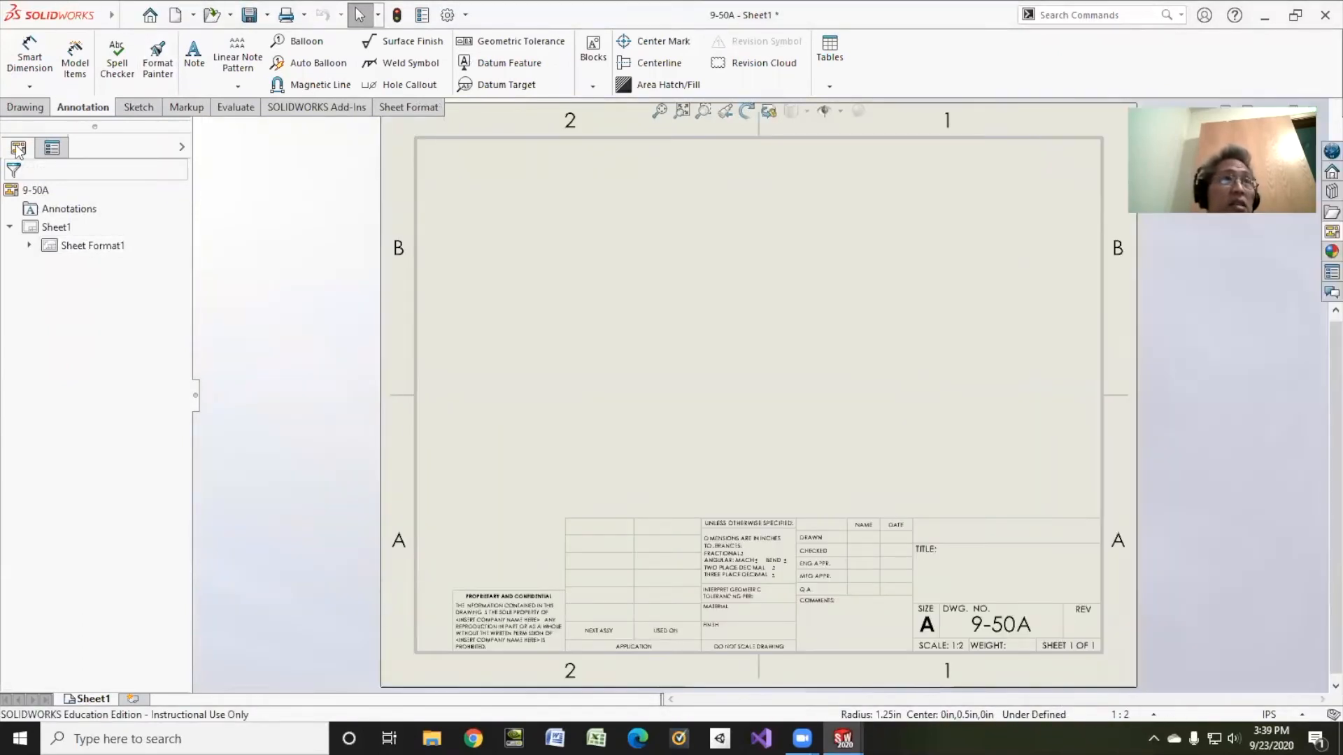
pyautogui.click(25, 107)
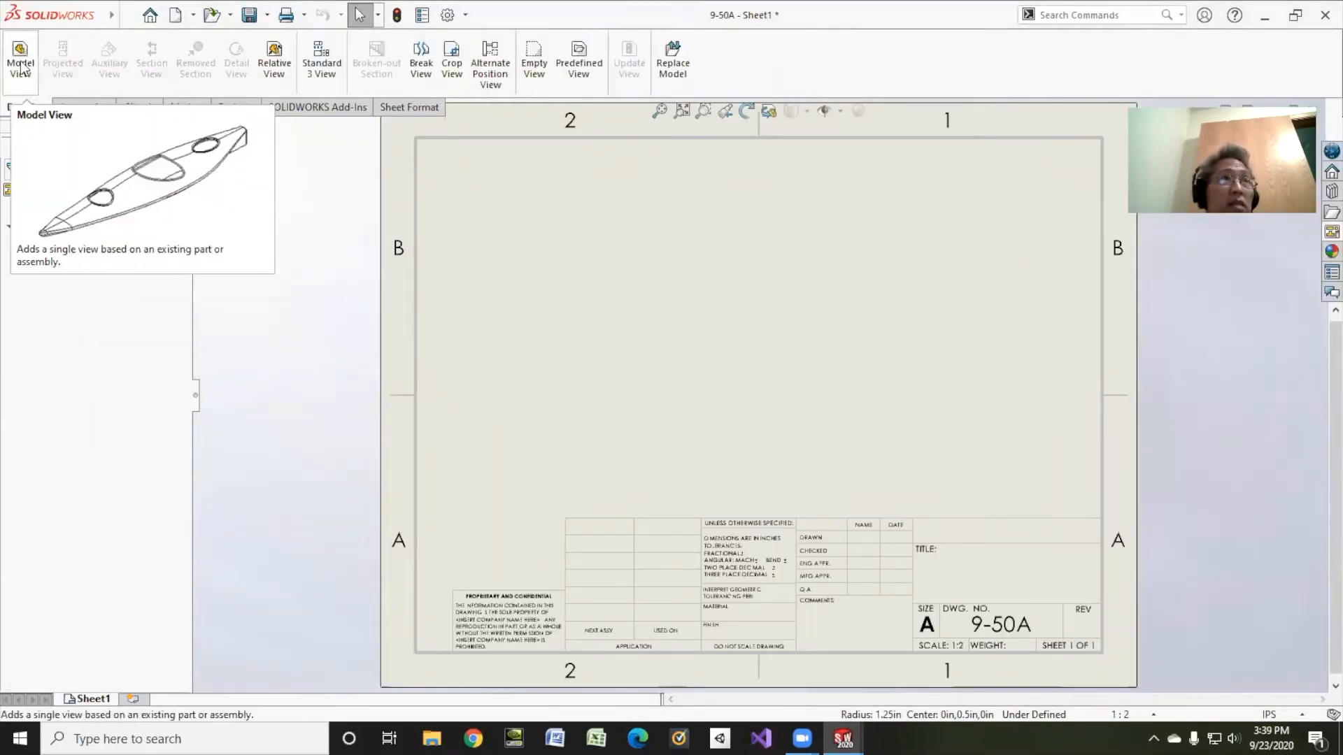
# Step: Place the lever's top view on the sheet with hidden lines removed and no projected views
pyautogui.click(20, 63)
pyautogui.click(181, 196)
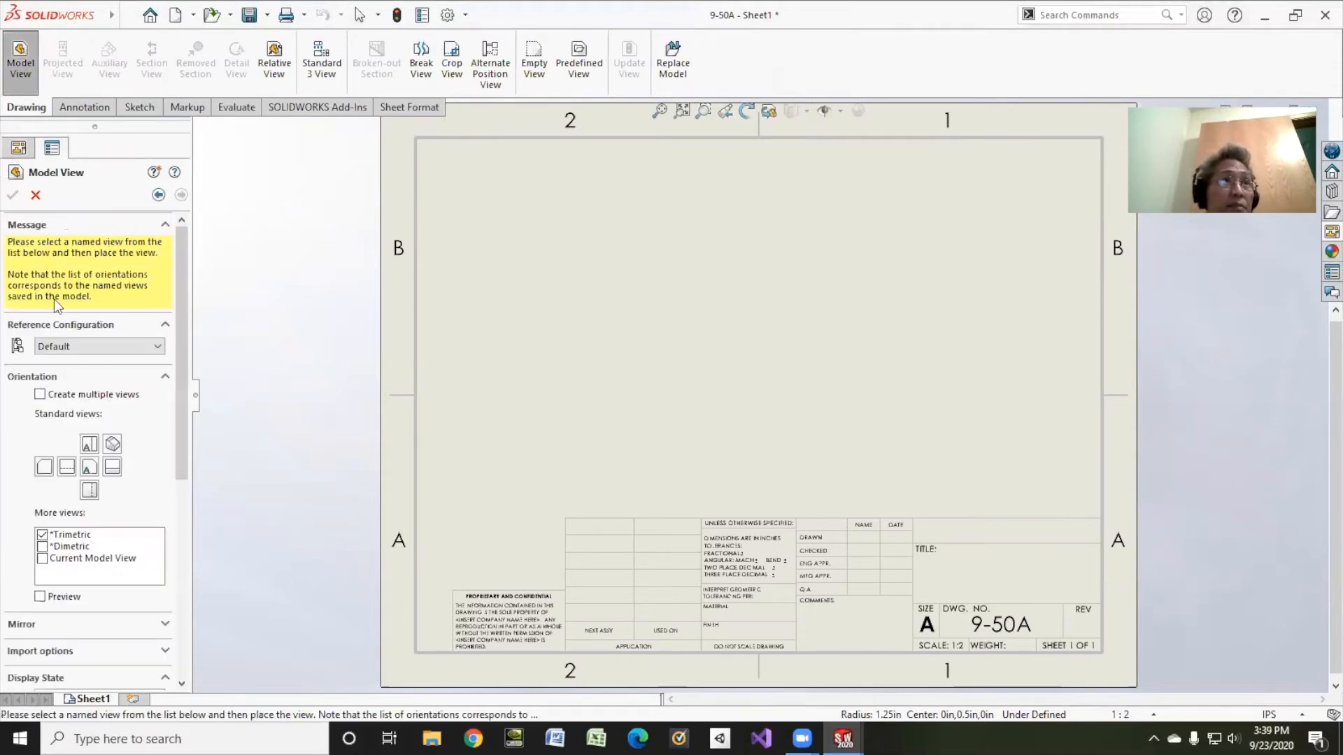
pyautogui.click(40, 395)
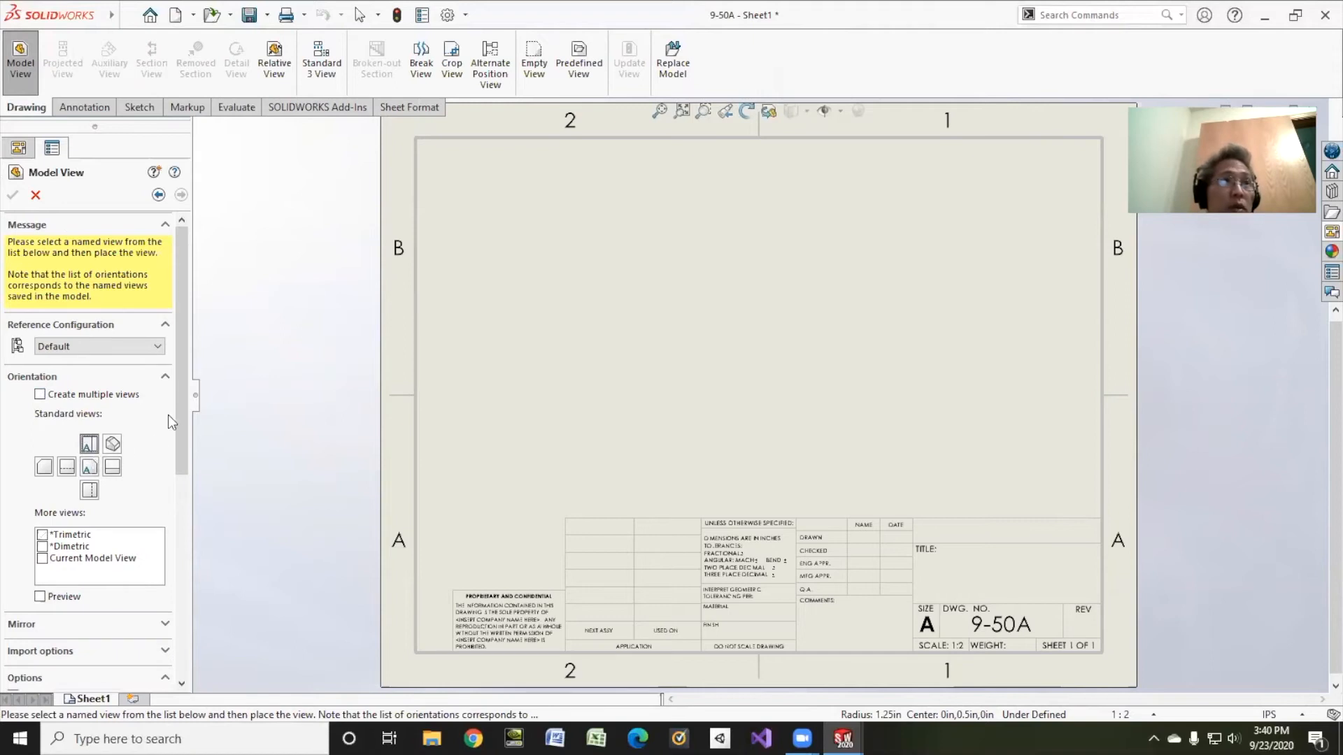
pyautogui.moveTo(178, 412); pyautogui.dragTo(184, 537)
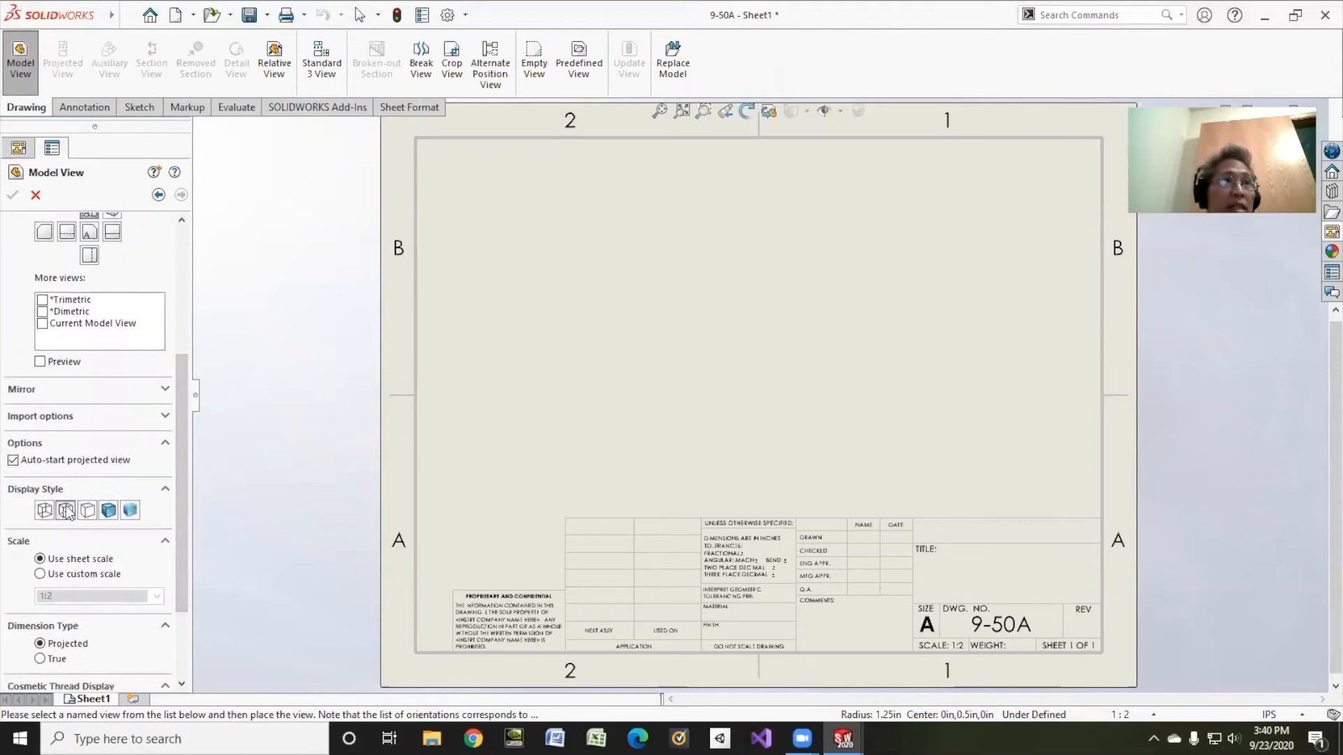
pyautogui.click(66, 512)
pyautogui.scroll(-3, 56, 483)
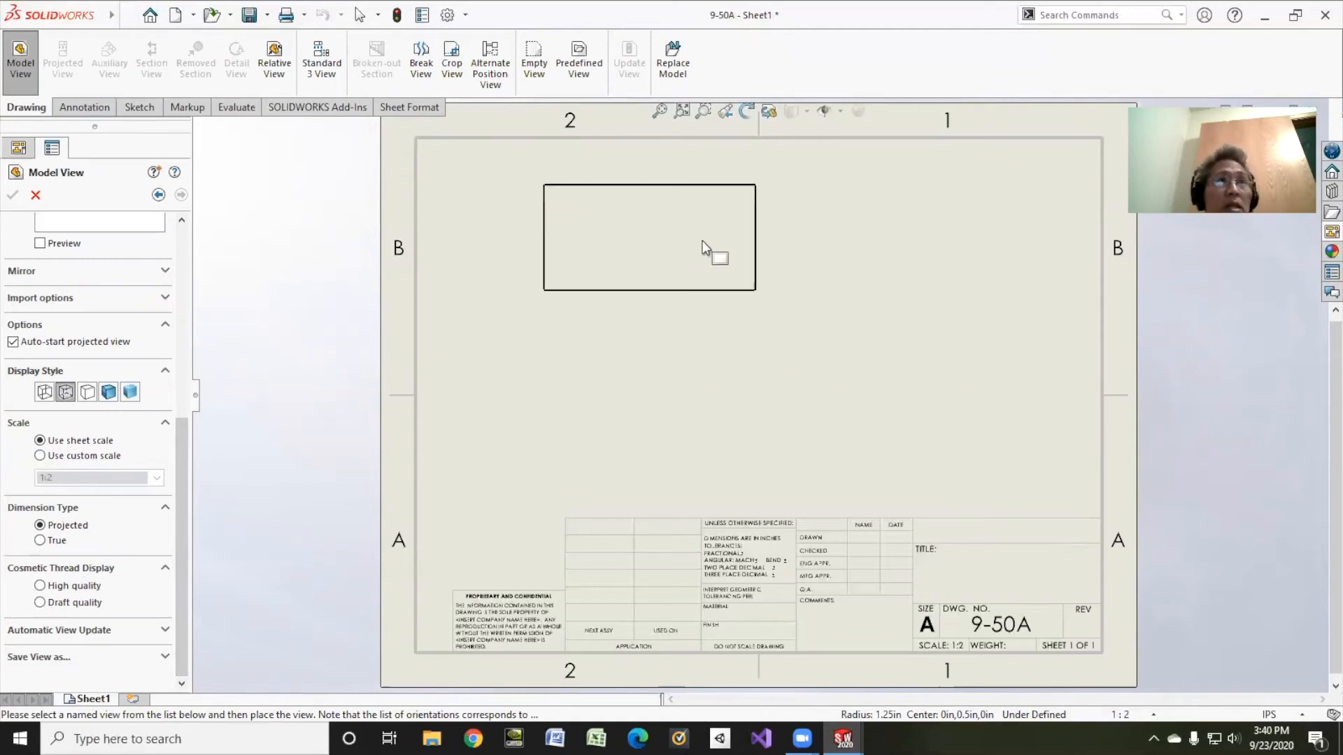
pyautogui.click(679, 230)
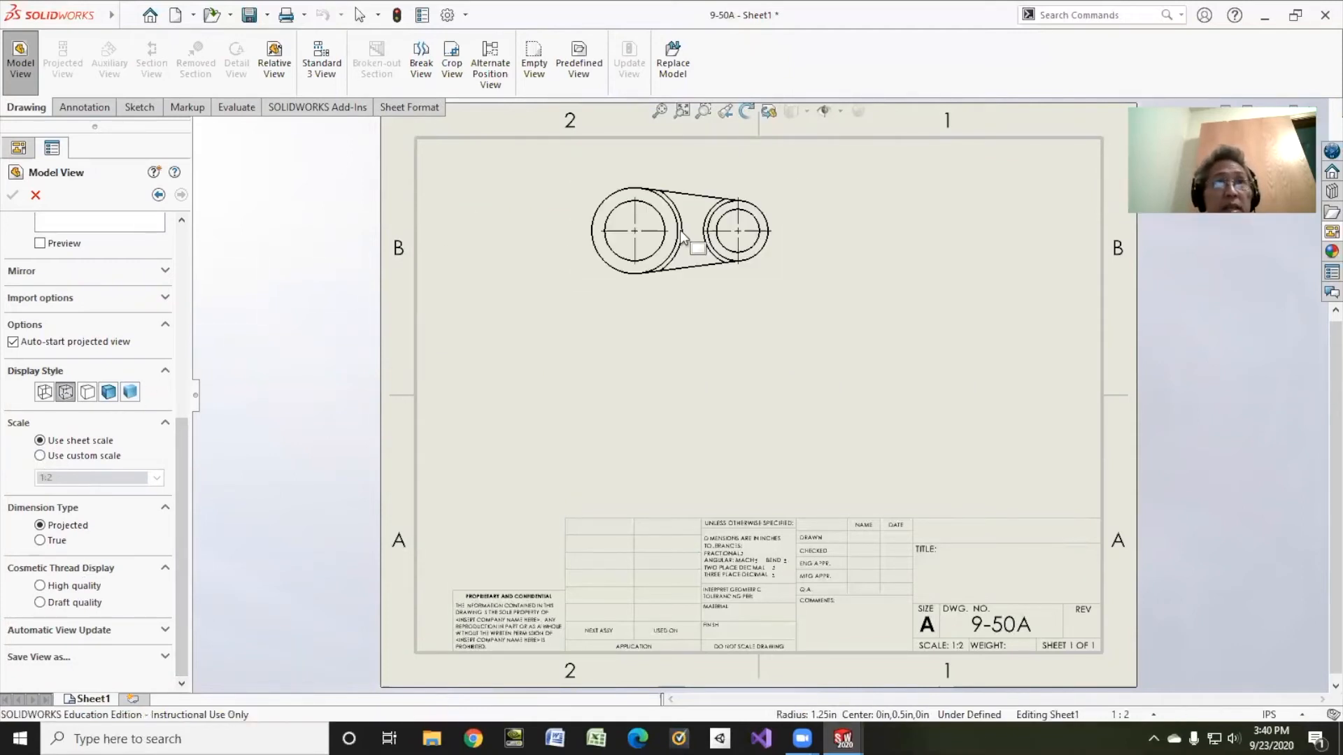
pyautogui.click(13, 196)
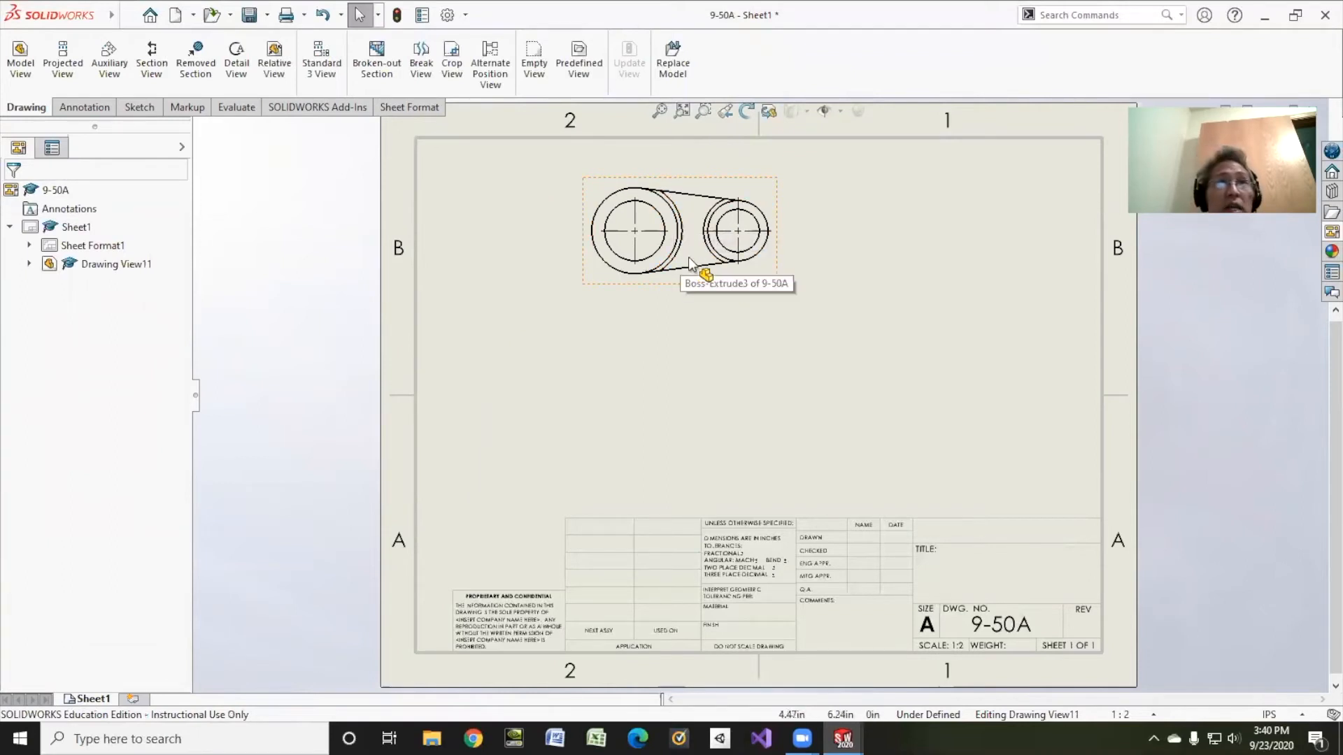
# Step: Remove tangent edges from the top view and move it down and right on the sheet
pyautogui.click(702, 240)
pyautogui.rightClick(693, 216)
pyautogui.moveTo(754, 458)
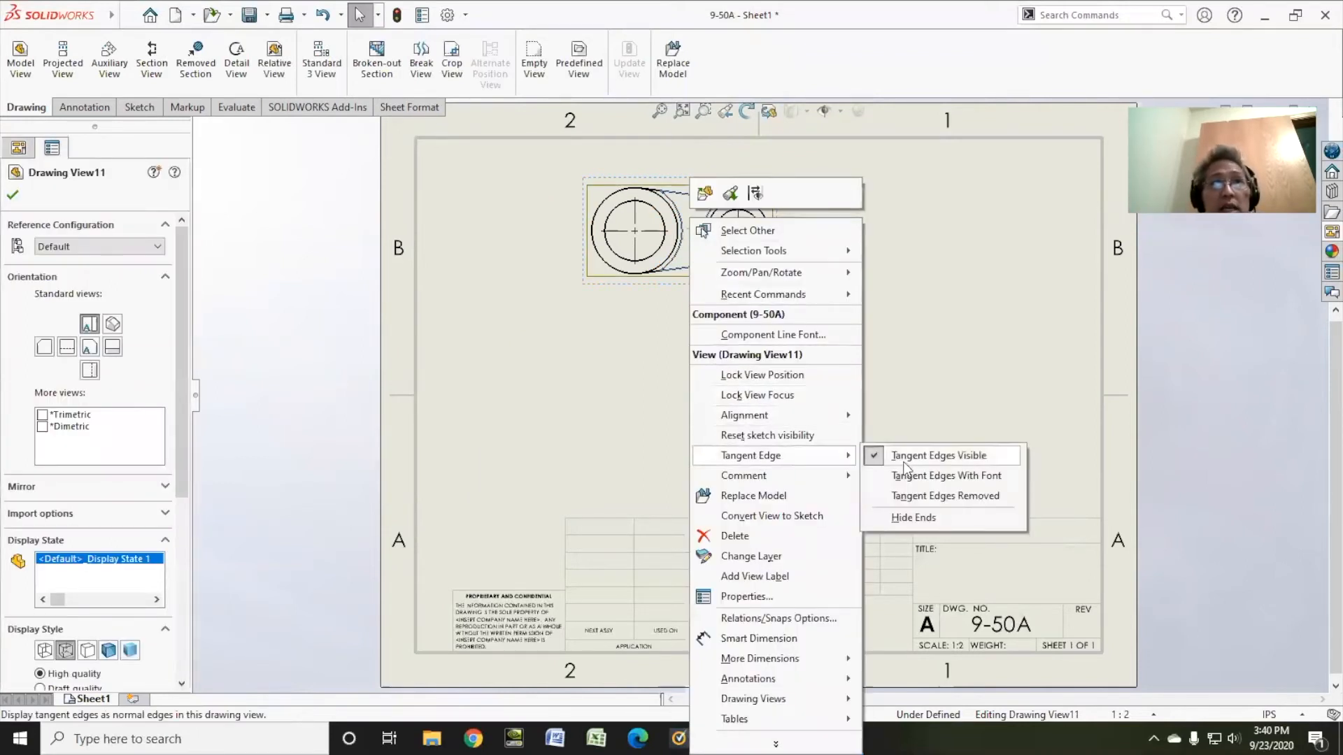
pyautogui.click(909, 497)
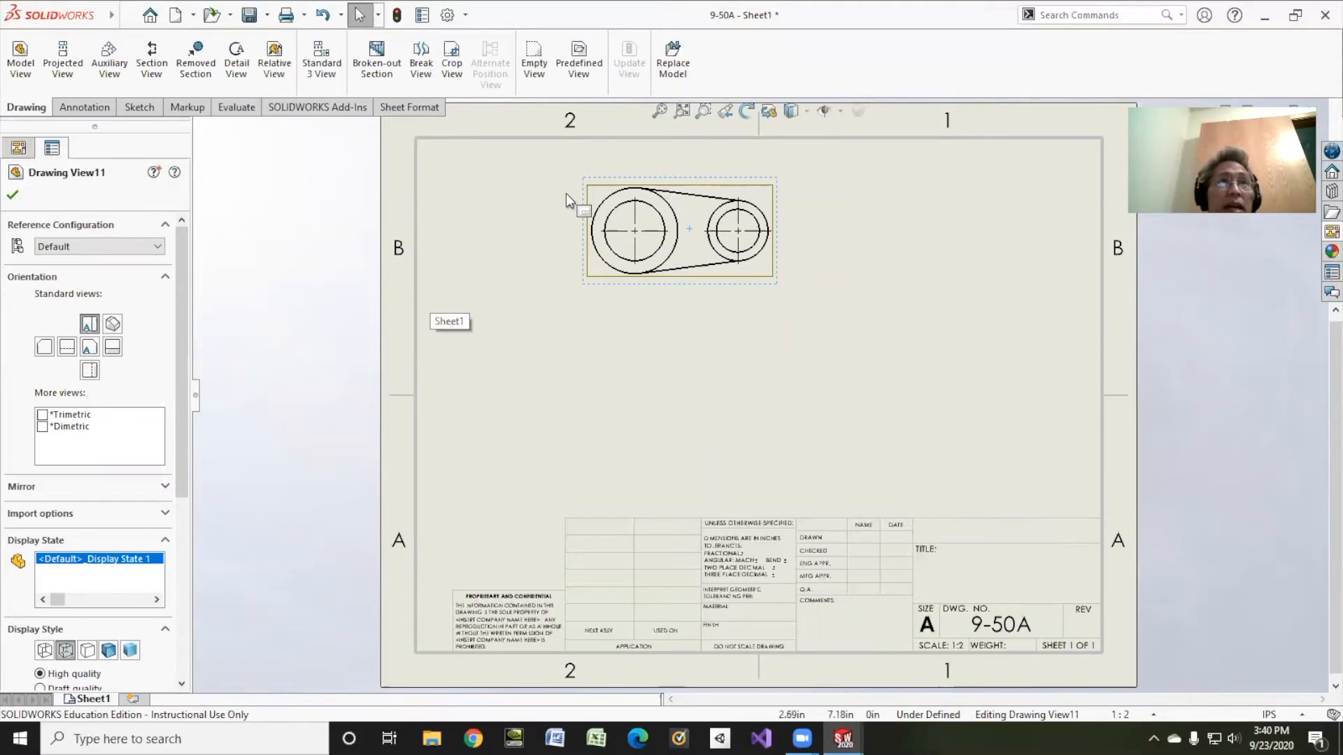
pyautogui.moveTo(588, 186); pyautogui.dragTo(599, 226)
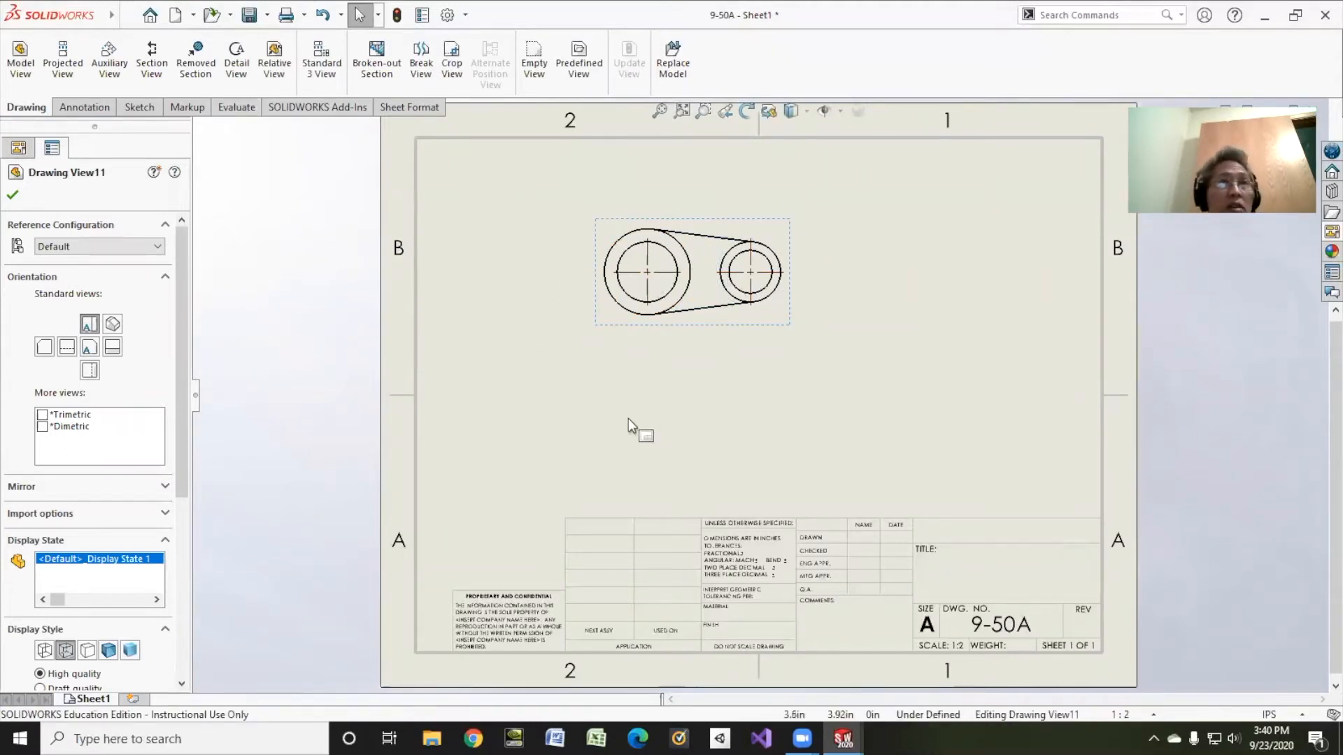
pyautogui.click(152, 60)
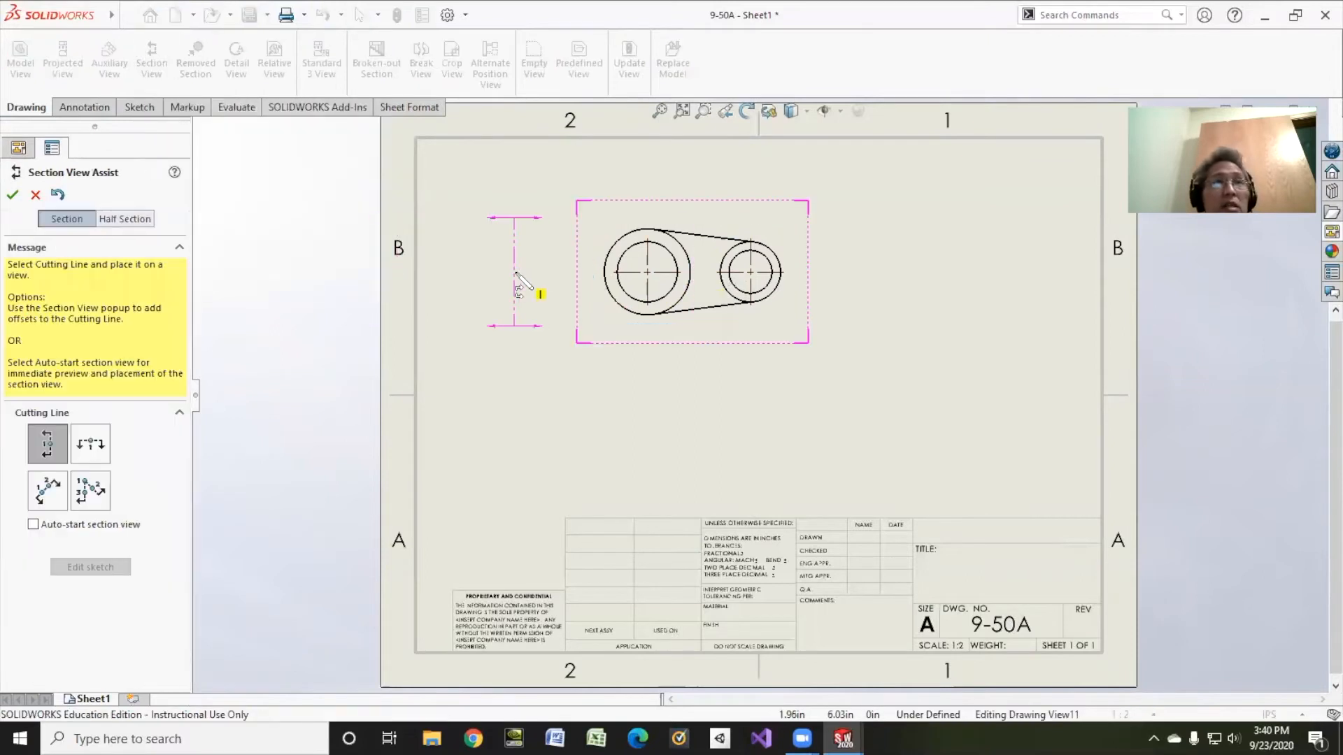
# Step: Cut Section A-A with a horizontal line through the circle centres and place it below the top view
pyautogui.click(96, 449)
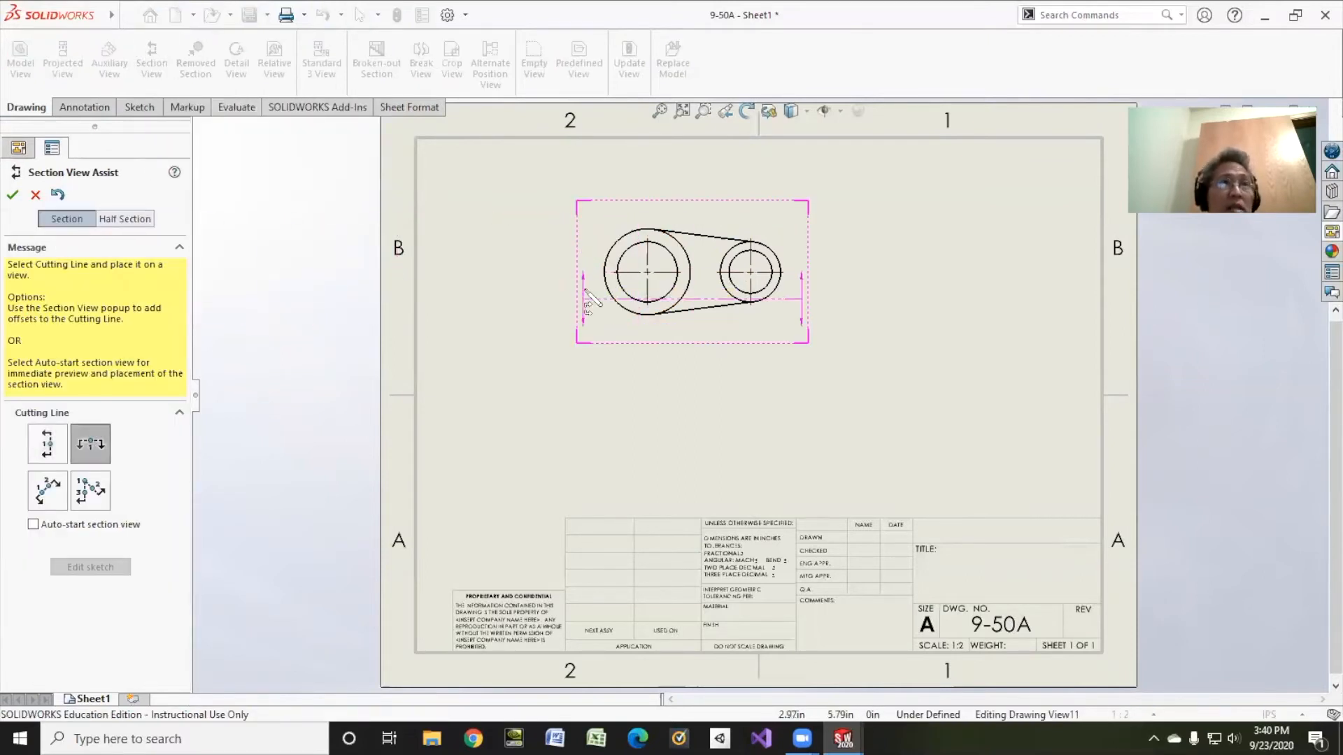
pyautogui.click(648, 272)
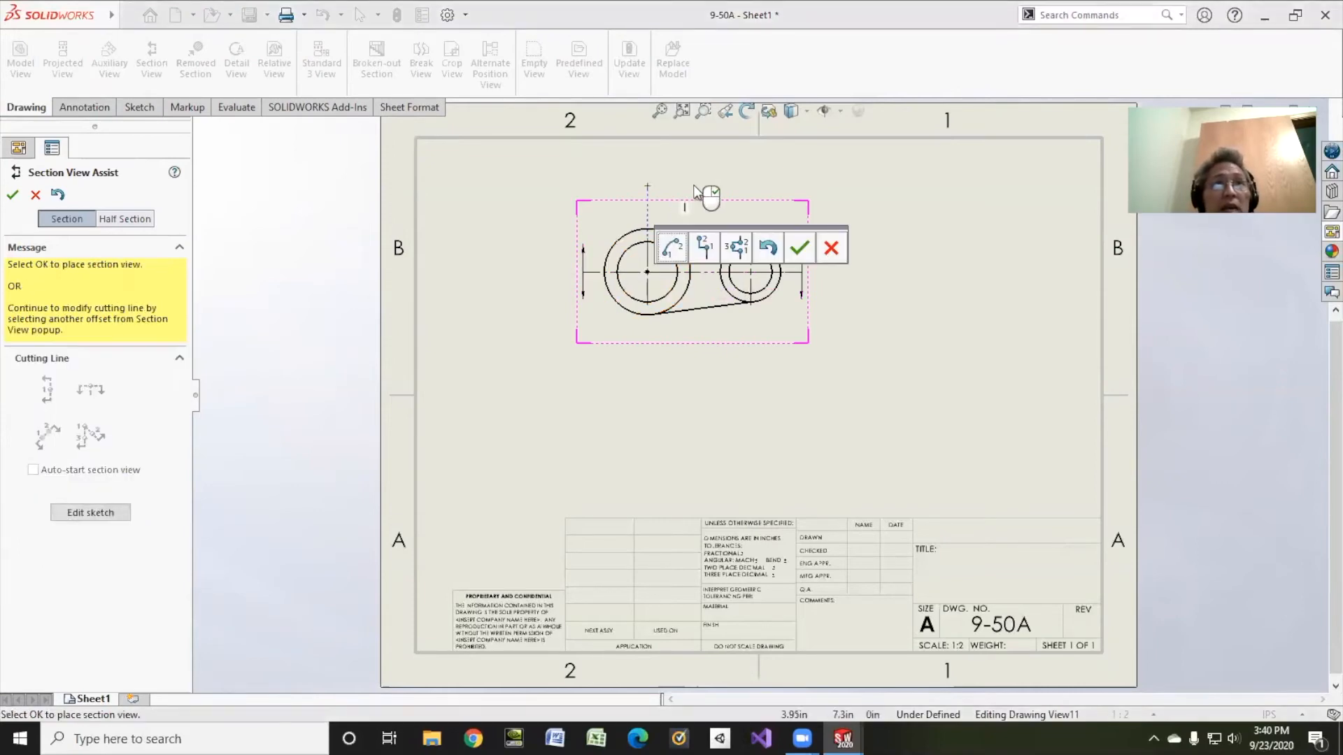
pyautogui.click(801, 249)
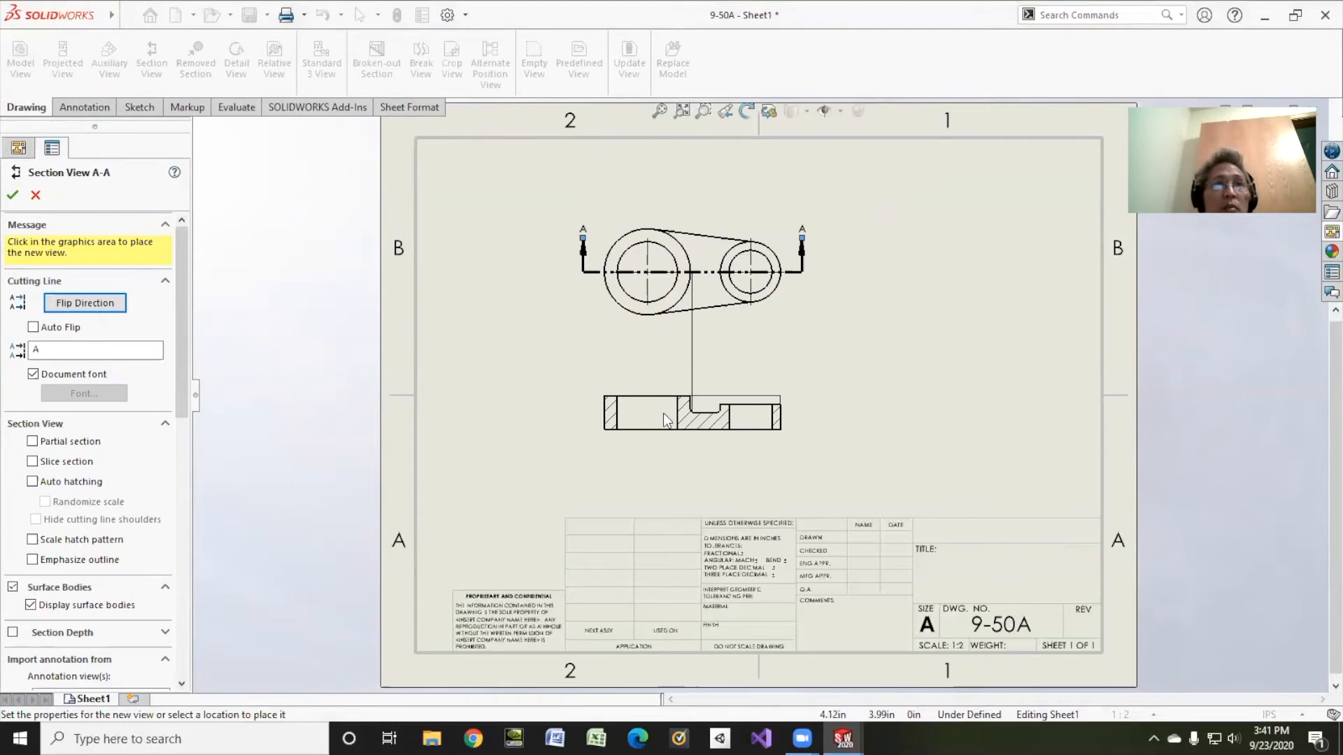
pyautogui.click(663, 412)
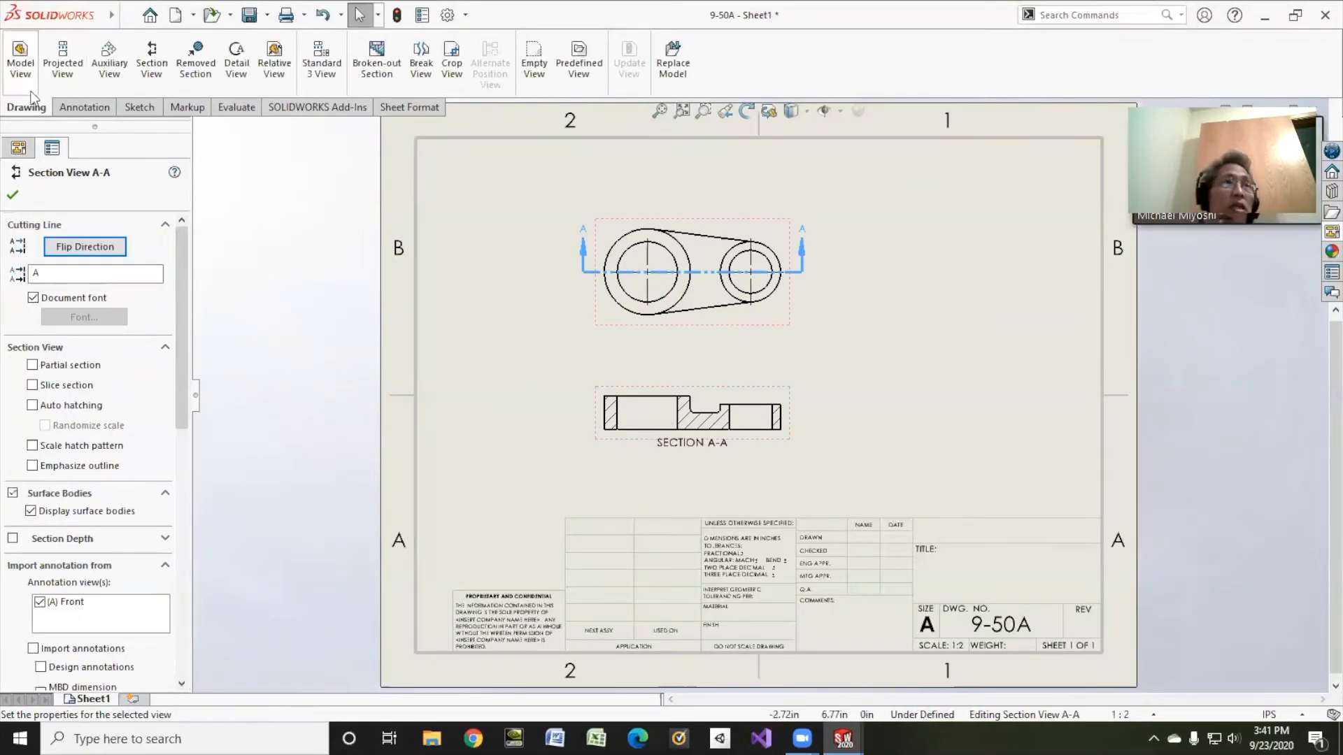
pyautogui.click(66, 107)
# Step: Import the model dimensions into all views, repeating the import once after an undo
pyautogui.click(74, 62)
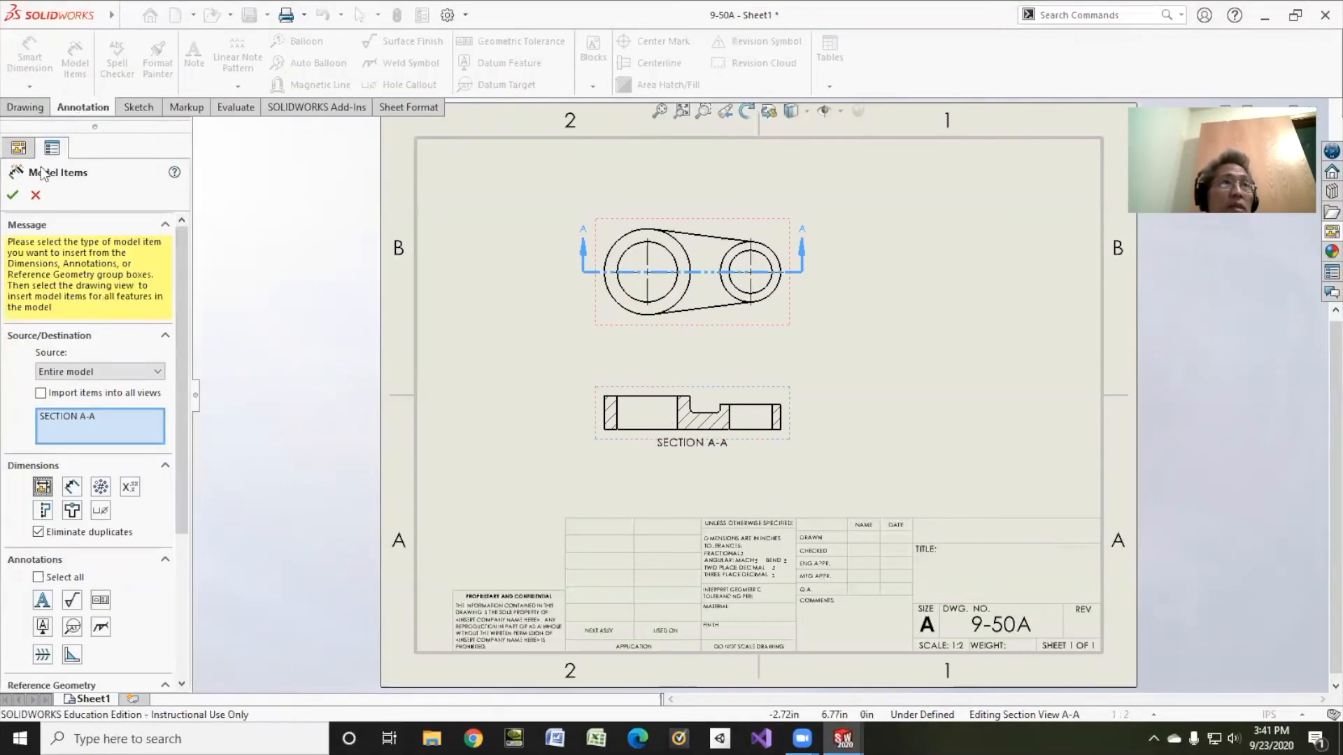
pyautogui.click(40, 393)
pyautogui.click(12, 195)
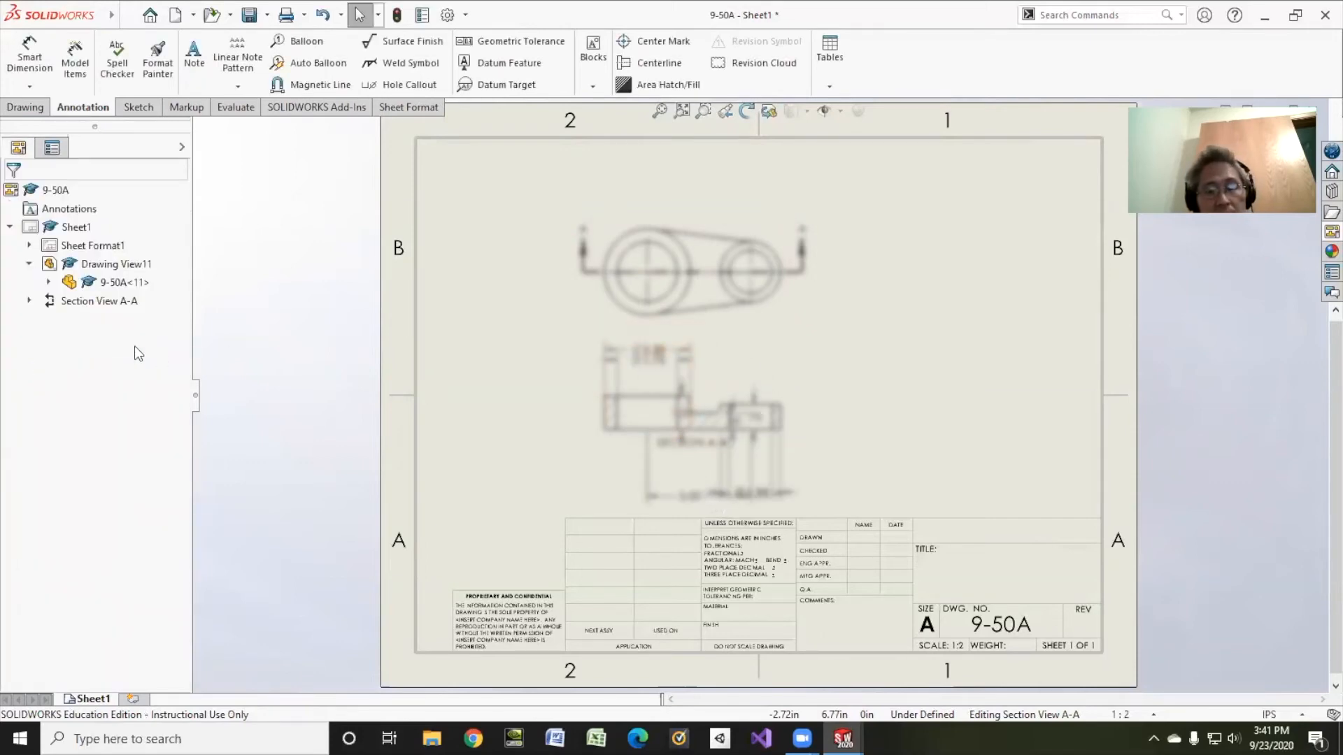
pyautogui.hotkey('ctrl', 'z')
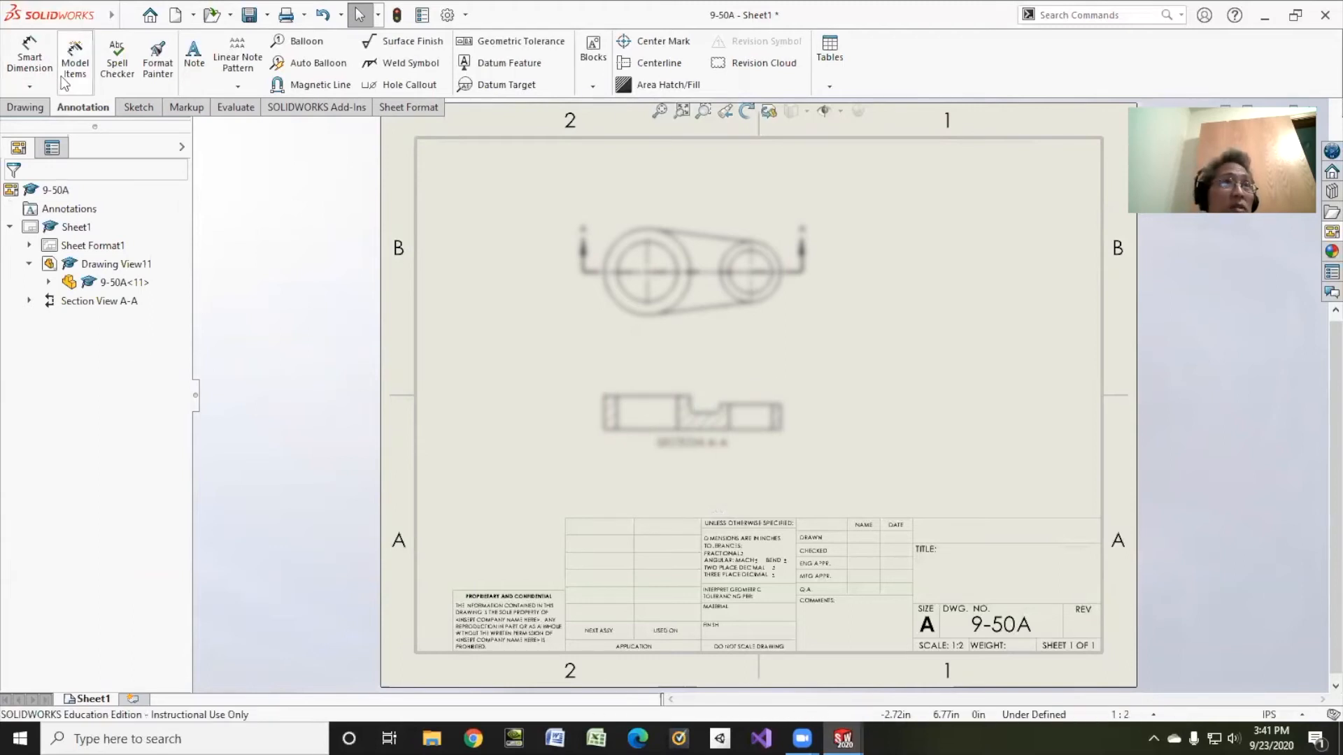
pyautogui.click(61, 75)
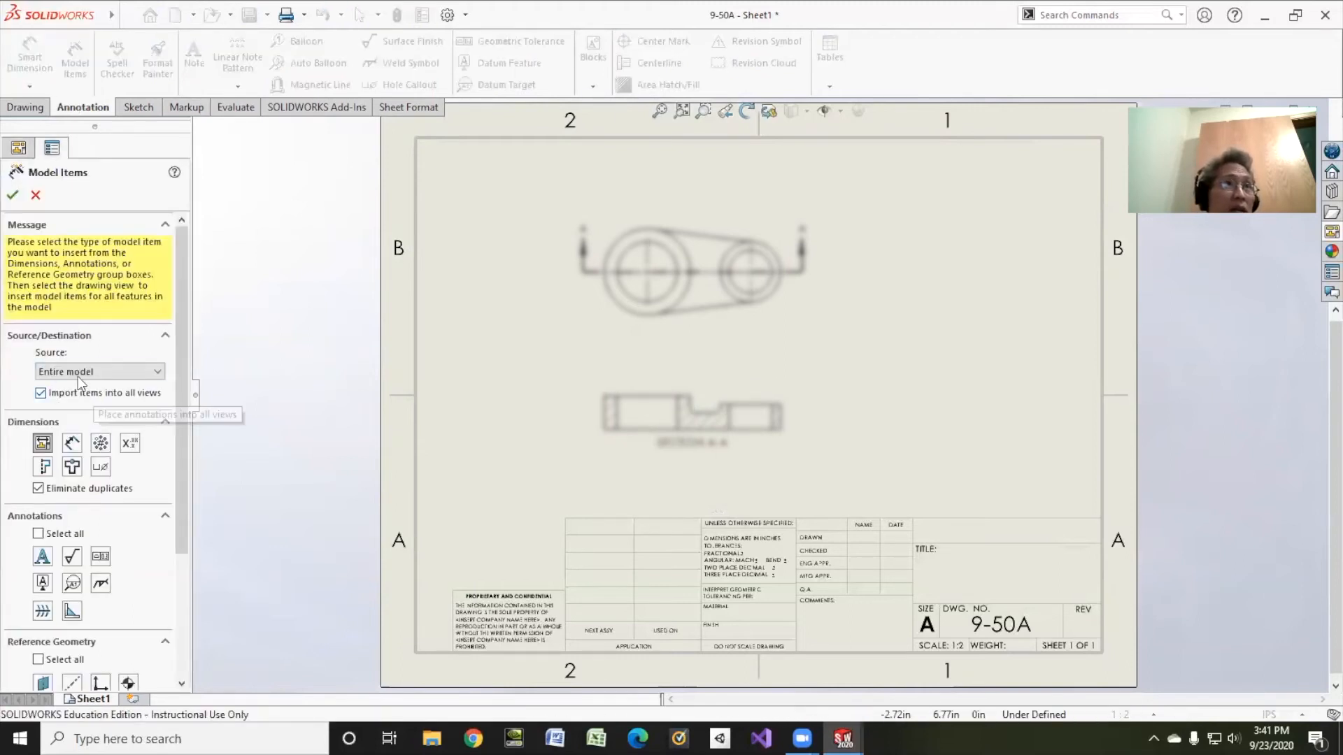
pyautogui.click(12, 195)
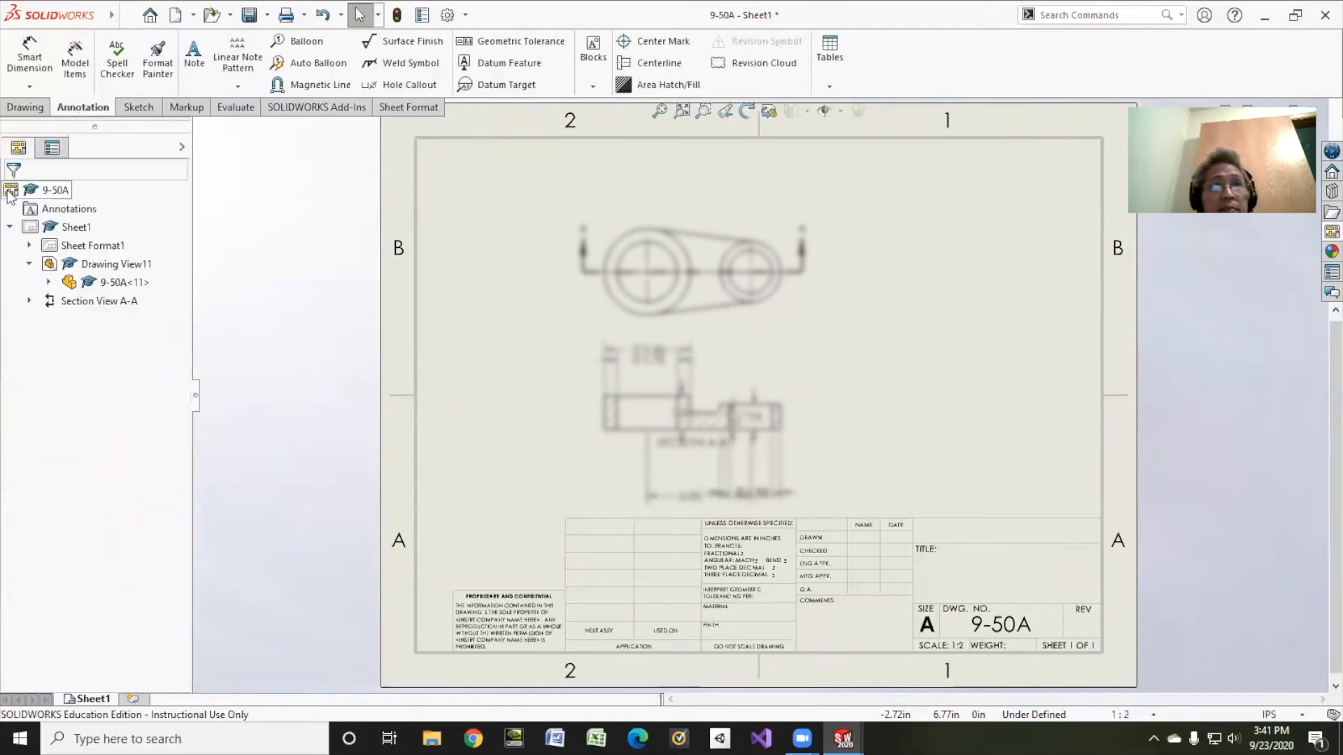
pyautogui.click(637, 359)
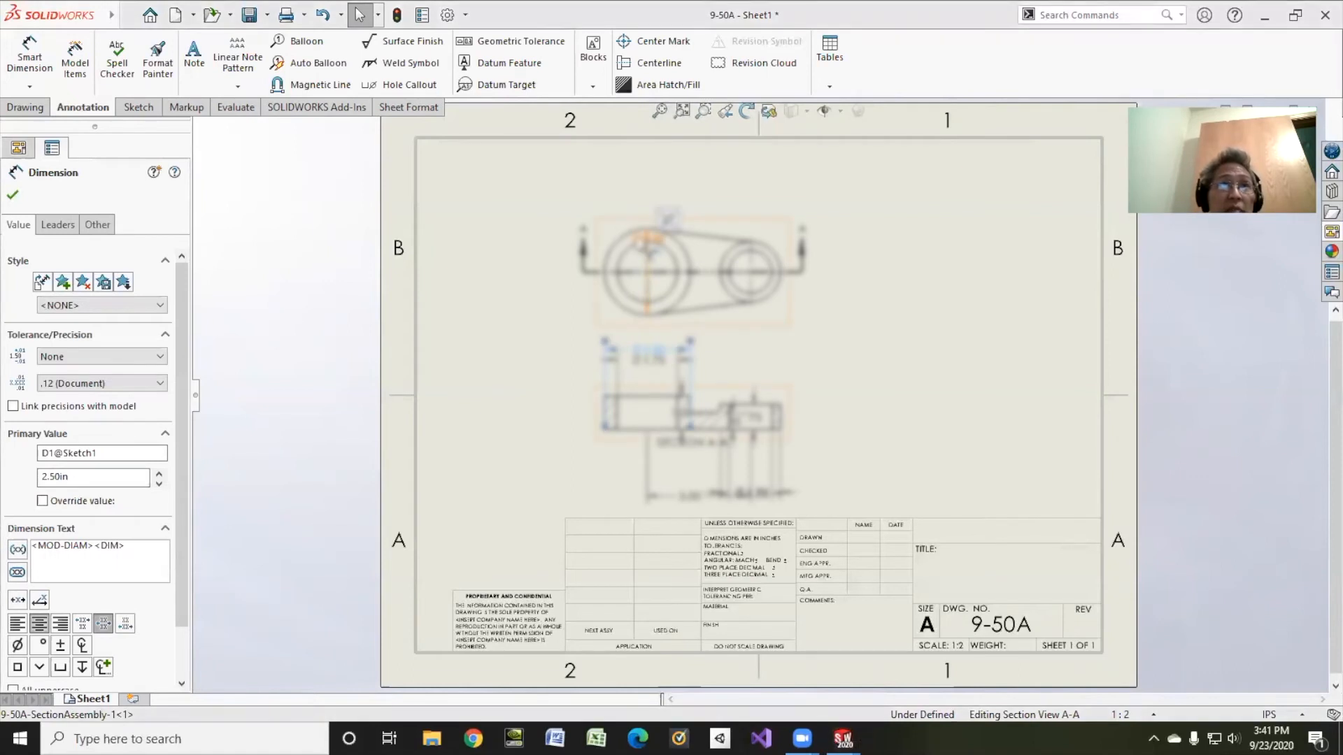
# Step: Move a diameter dimension to the large circle's upper left and delete the one above the section
pyautogui.click(57, 224)
pyautogui.click(71, 335)
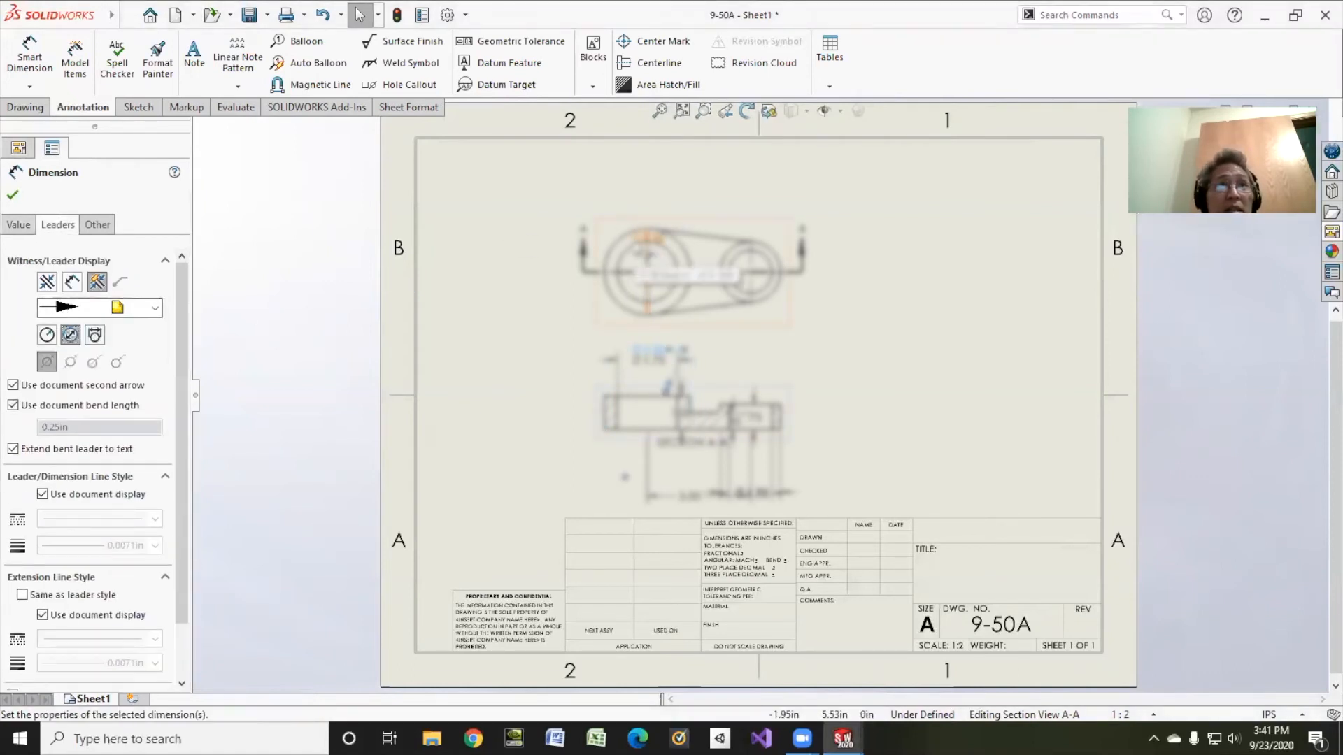
pyautogui.moveTo(649, 239); pyautogui.dragTo(602, 222)
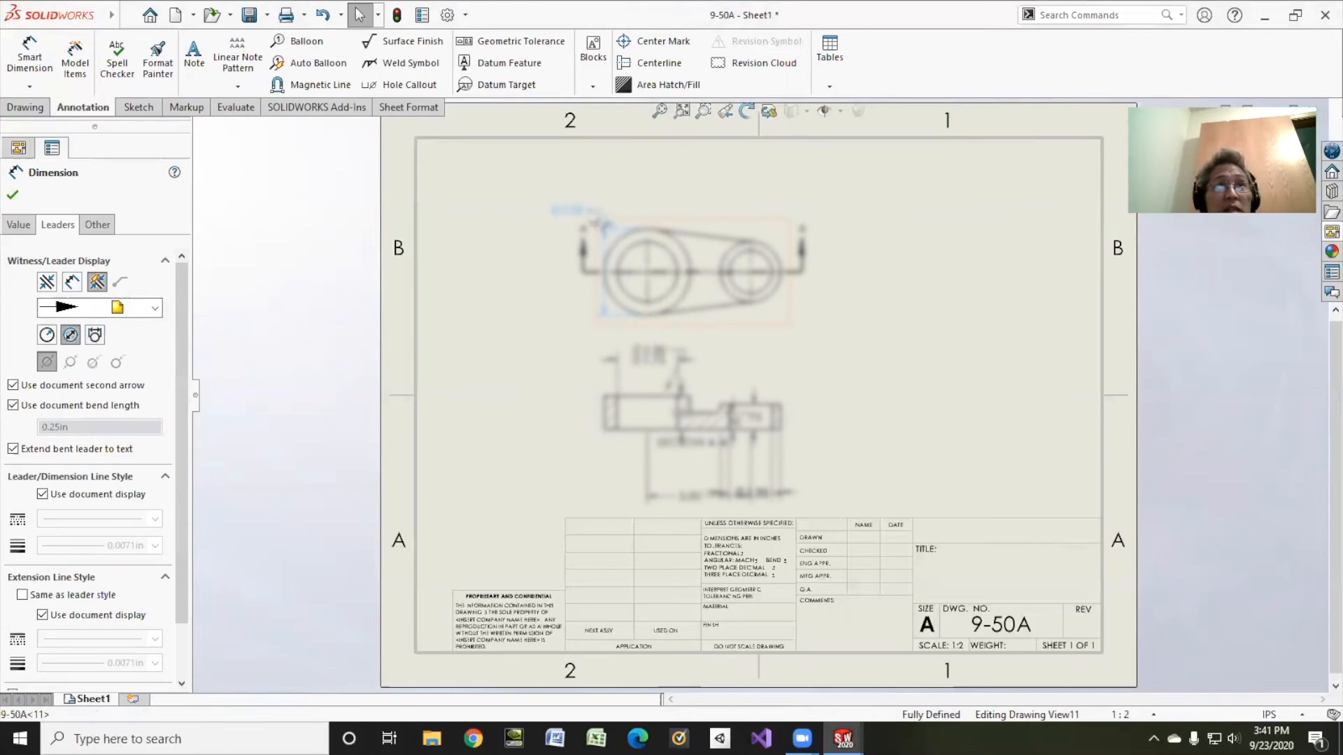
pyautogui.click(71, 335)
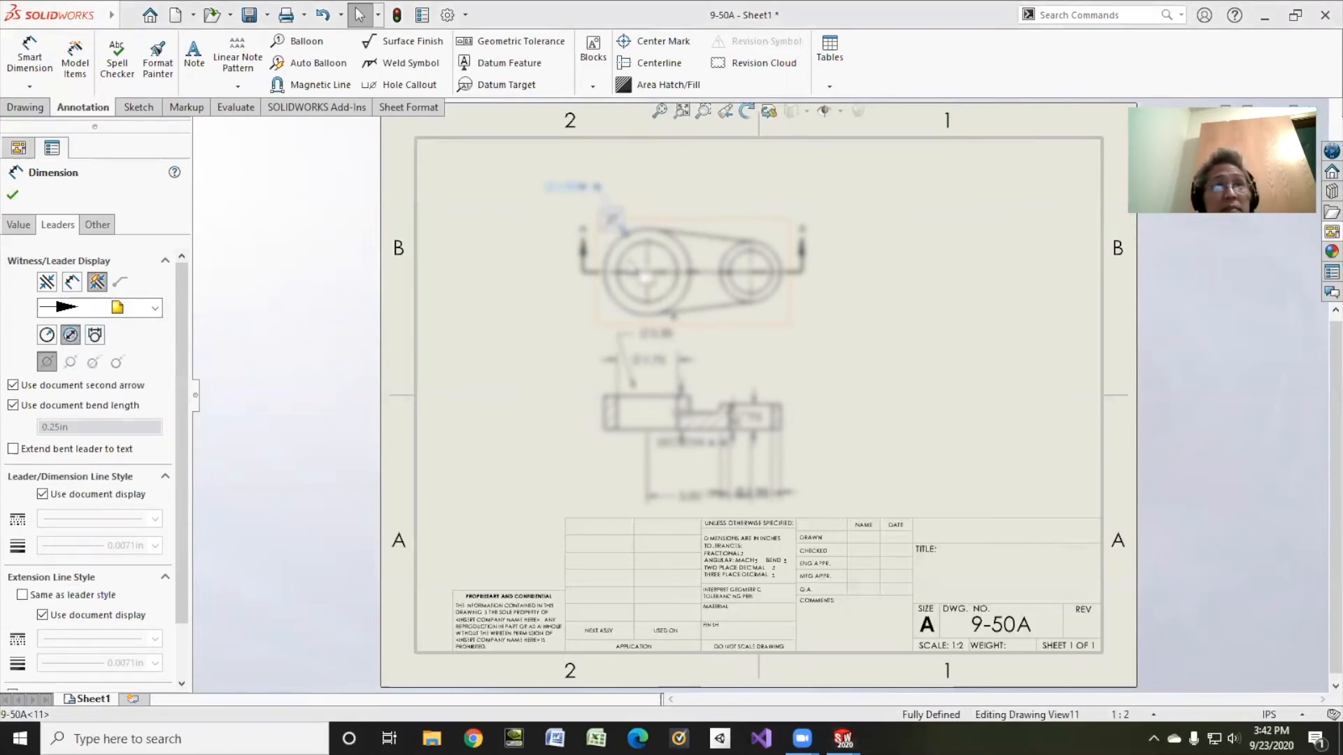
pyautogui.click(653, 335)
pyautogui.press('Delete')
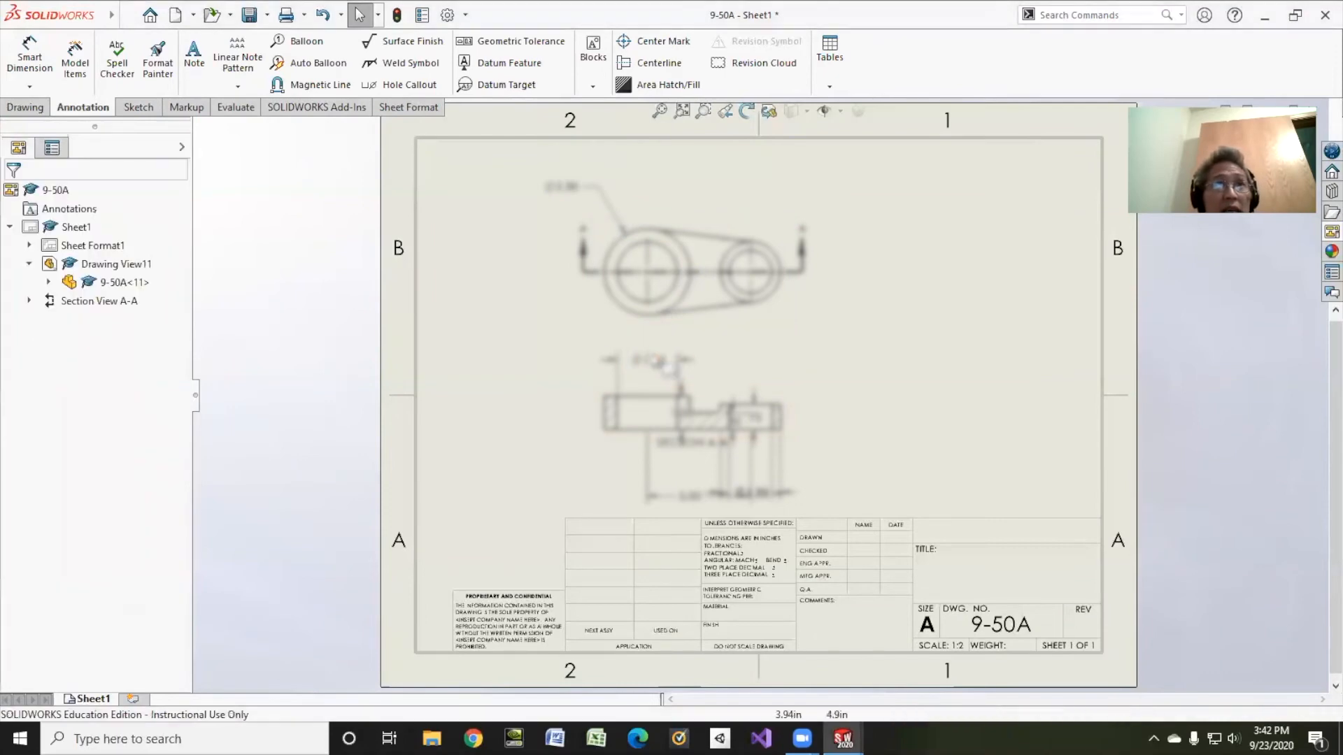
# Step: Move the Ø1.75 dimension above-left of the large circle and delete the section's diameter dimension
pyautogui.click(654, 362)
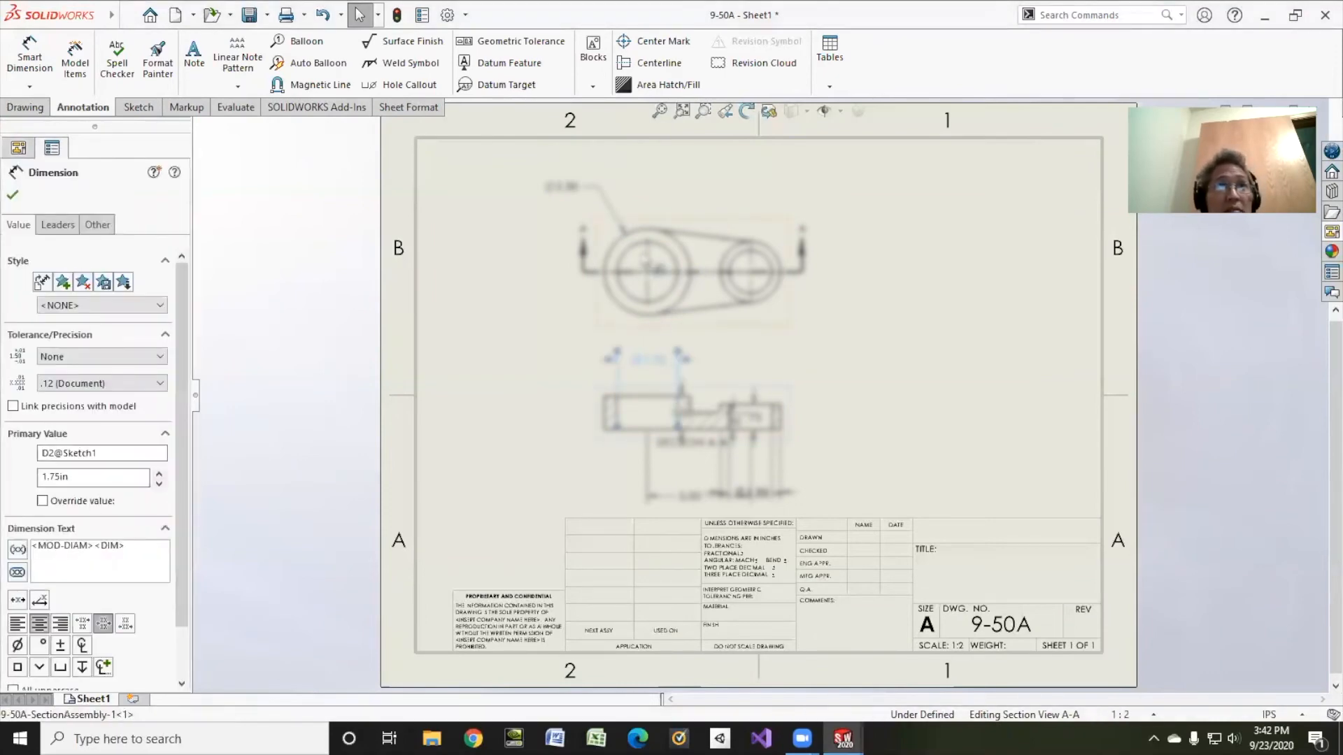
pyautogui.keyDown('ctrl'); pyautogui.moveTo(645, 254); pyautogui.dragTo(644, 255); pyautogui.keyUp('ctrl')
pyautogui.click(644, 254)
pyautogui.click(57, 224)
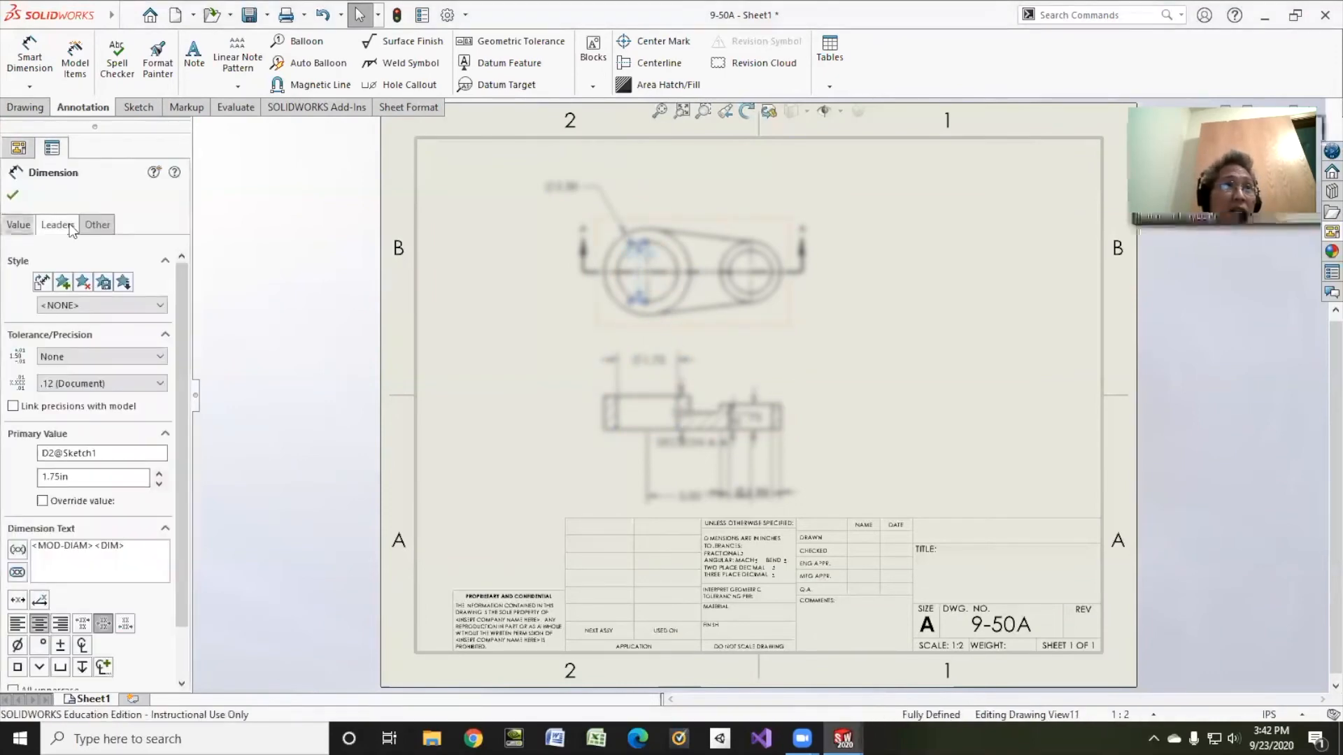
pyautogui.click(70, 335)
pyautogui.moveTo(641, 254); pyautogui.dragTo(552, 216)
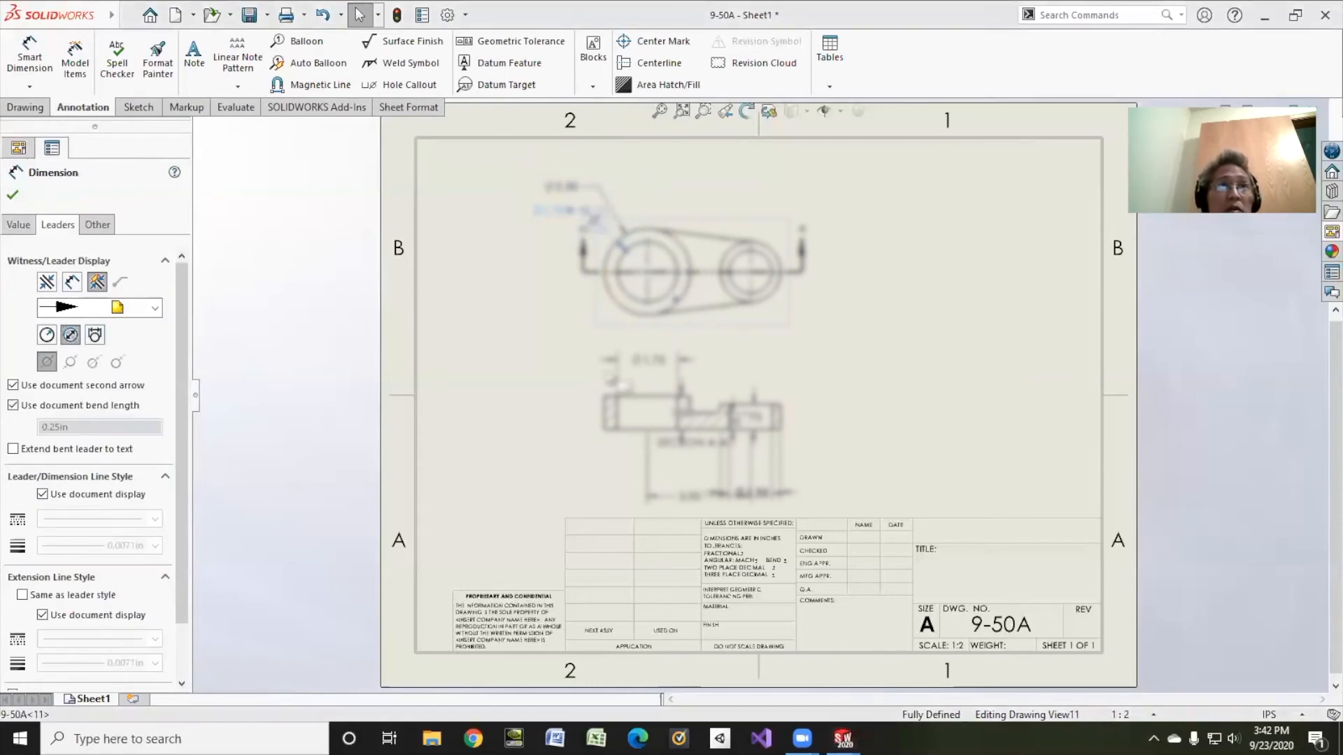
pyautogui.click(651, 363)
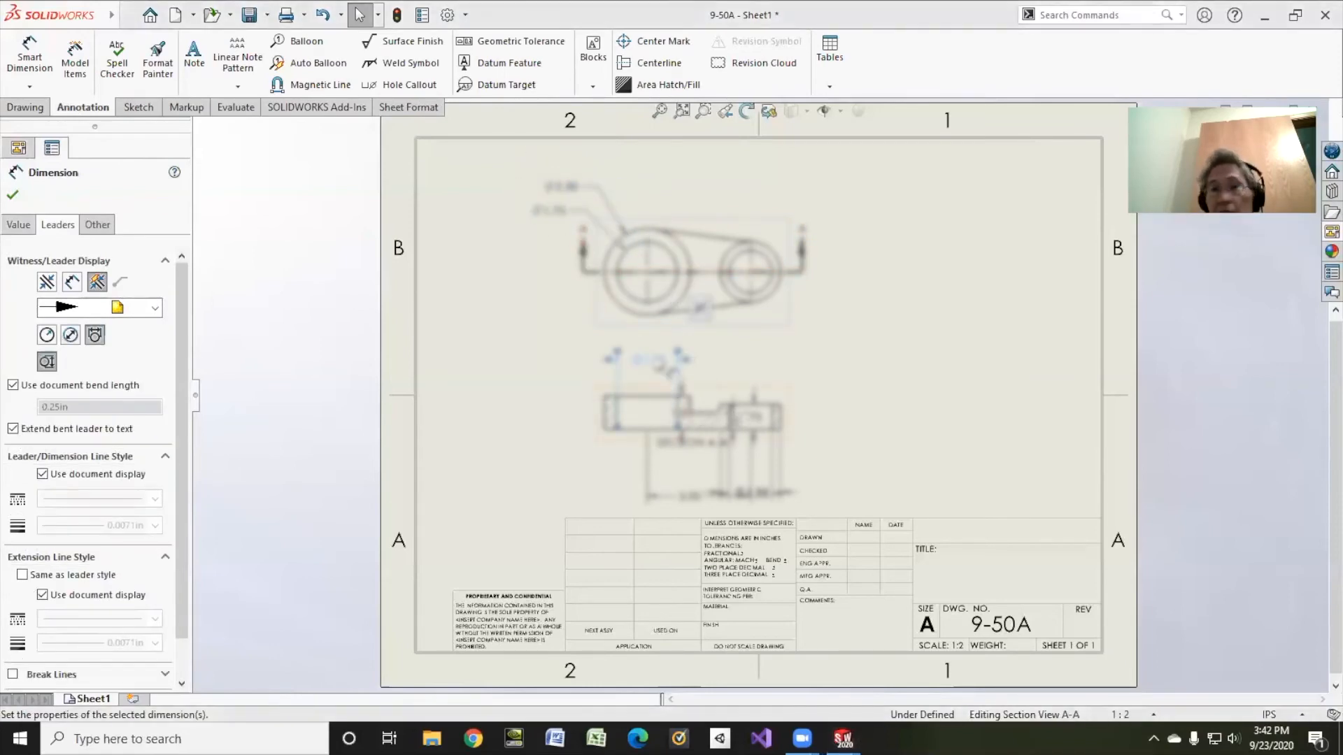
pyautogui.press('Delete')
# Step: Move the 3.00 dimension into the top view and delete its duplicate on the section
pyautogui.click(670, 499)
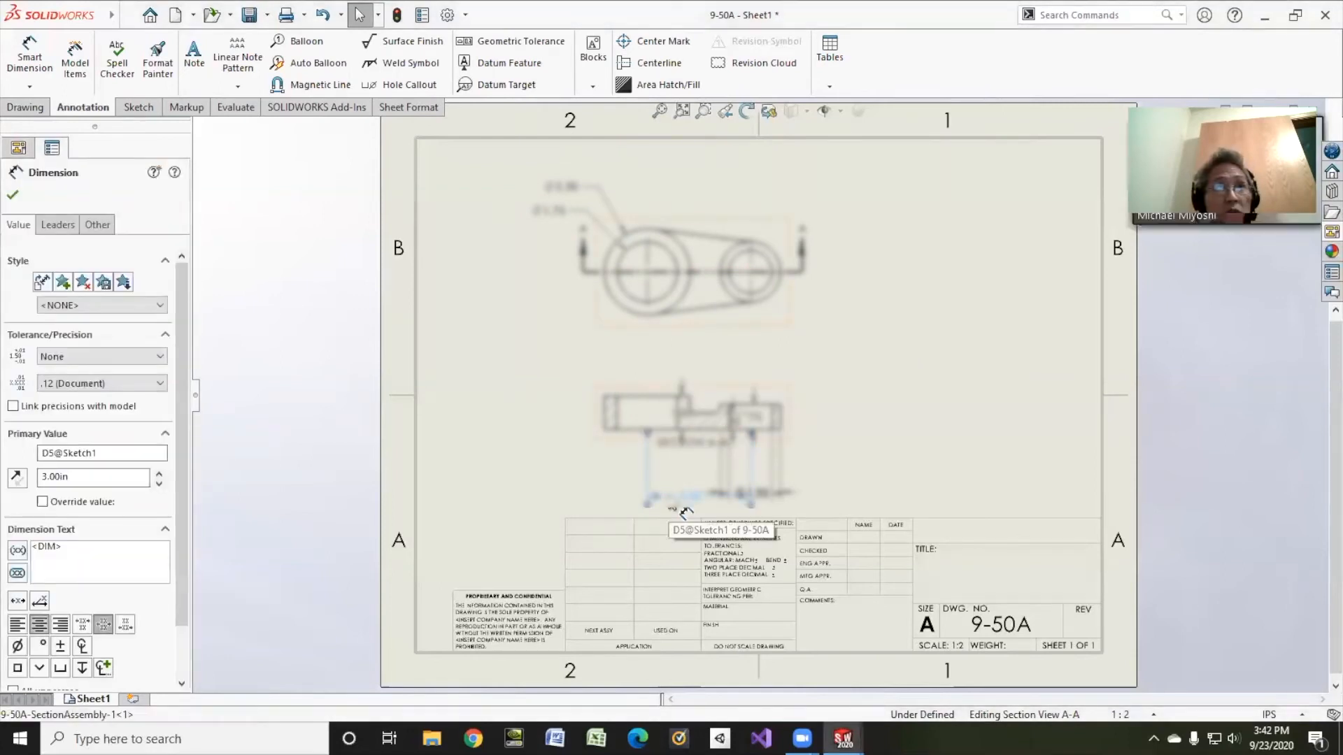
pyautogui.keyDown('ctrl'); pyautogui.moveTo(670, 506); pyautogui.dragTo(667, 306); pyautogui.keyUp('ctrl')
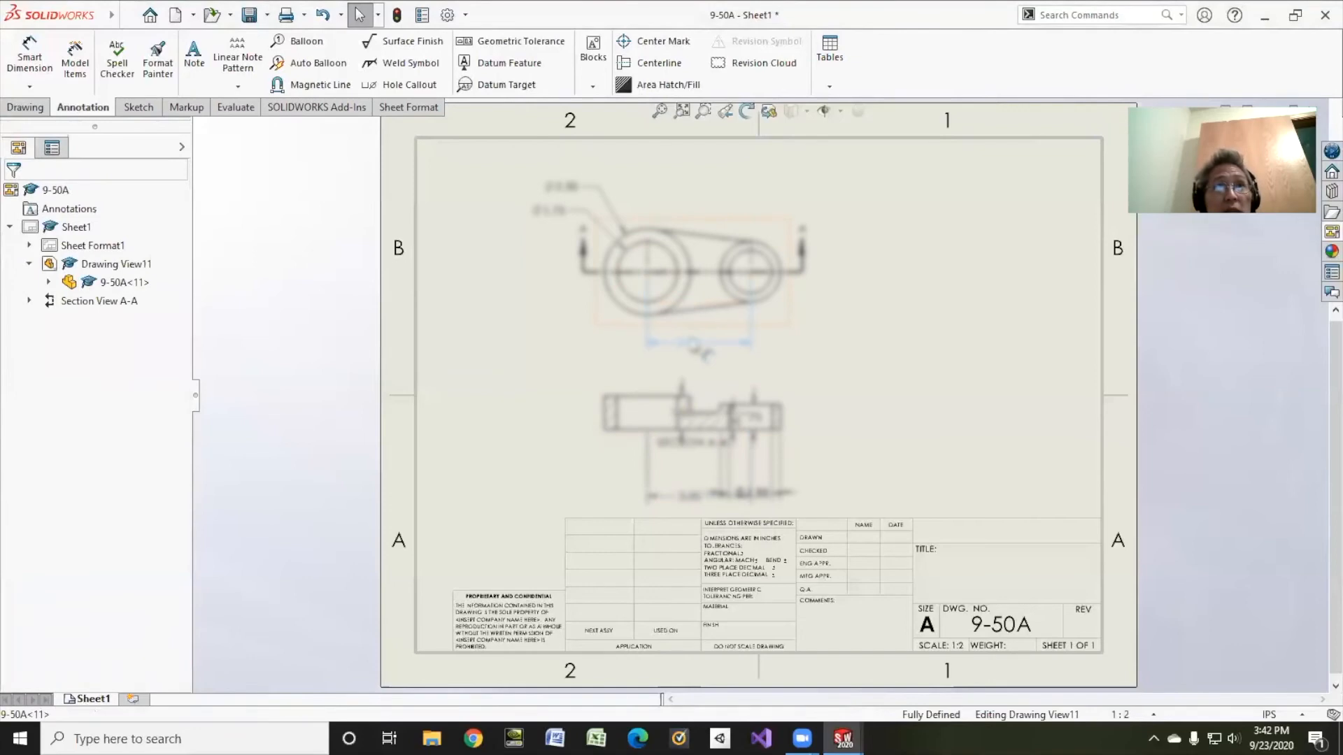
pyautogui.click(693, 344)
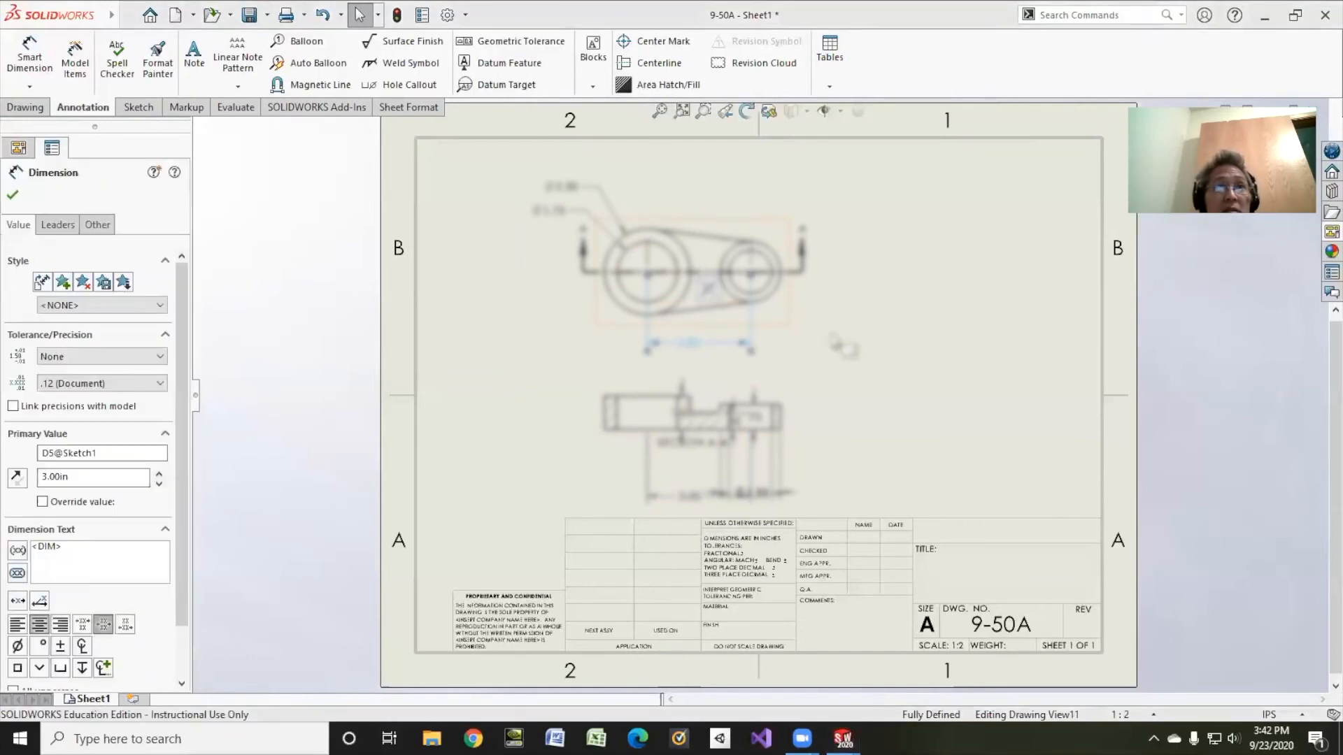
pyautogui.click(701, 498)
pyautogui.press('Delete')
# Step: Move the Ø1.25 diameter from the section view to above the small circle in the top view
pyautogui.click(758, 497)
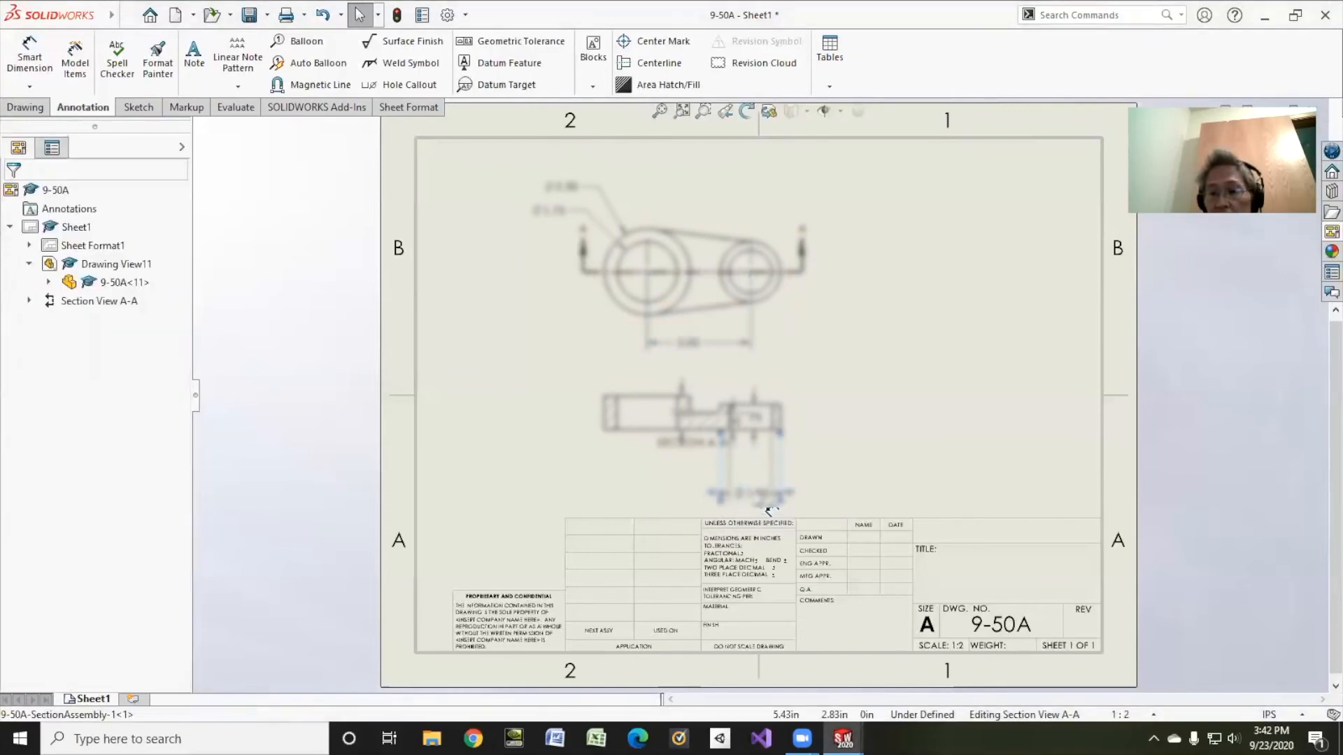
pyautogui.moveTo(758, 497)
pyautogui.keyDown('ctrl'); pyautogui.mouseDown()
pyautogui.moveTo(747, 288)
pyautogui.moveTo(794, 240)
pyautogui.mouseUp(); pyautogui.keyUp('ctrl')
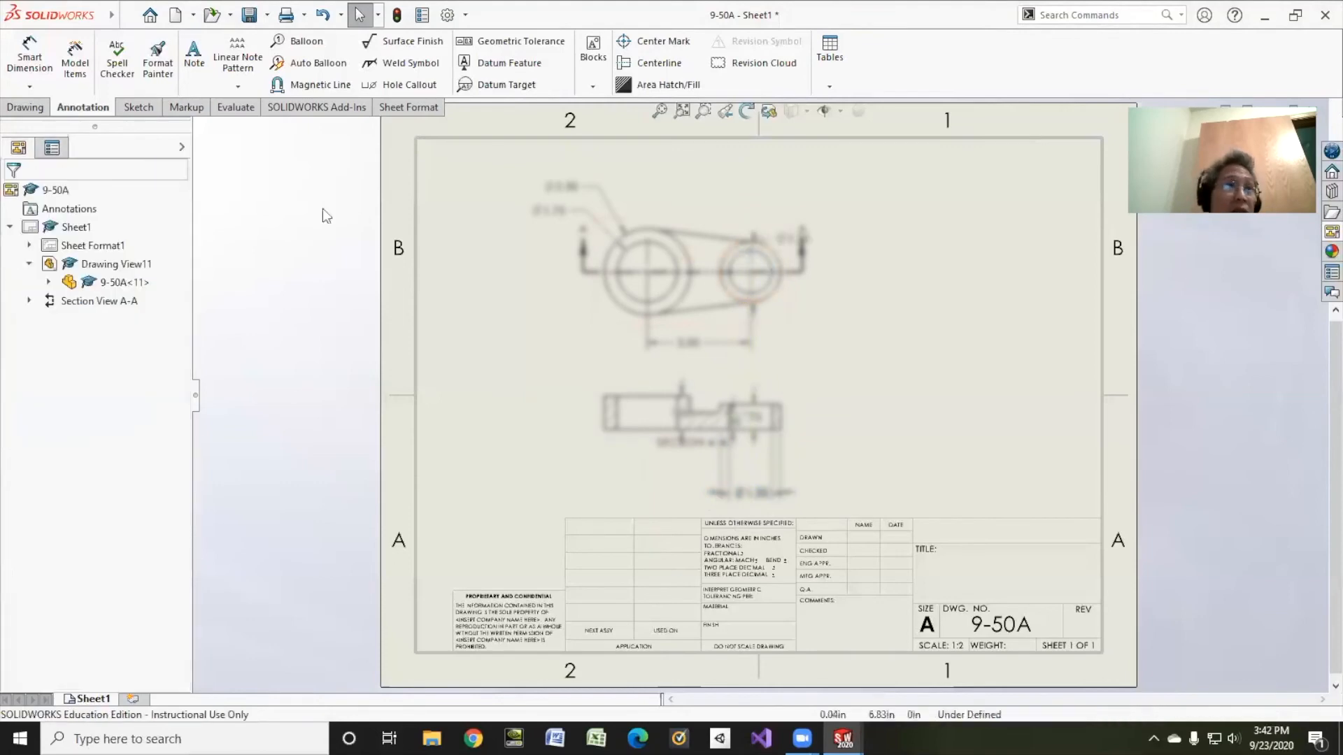
pyautogui.click(787, 241)
pyautogui.click(50, 225)
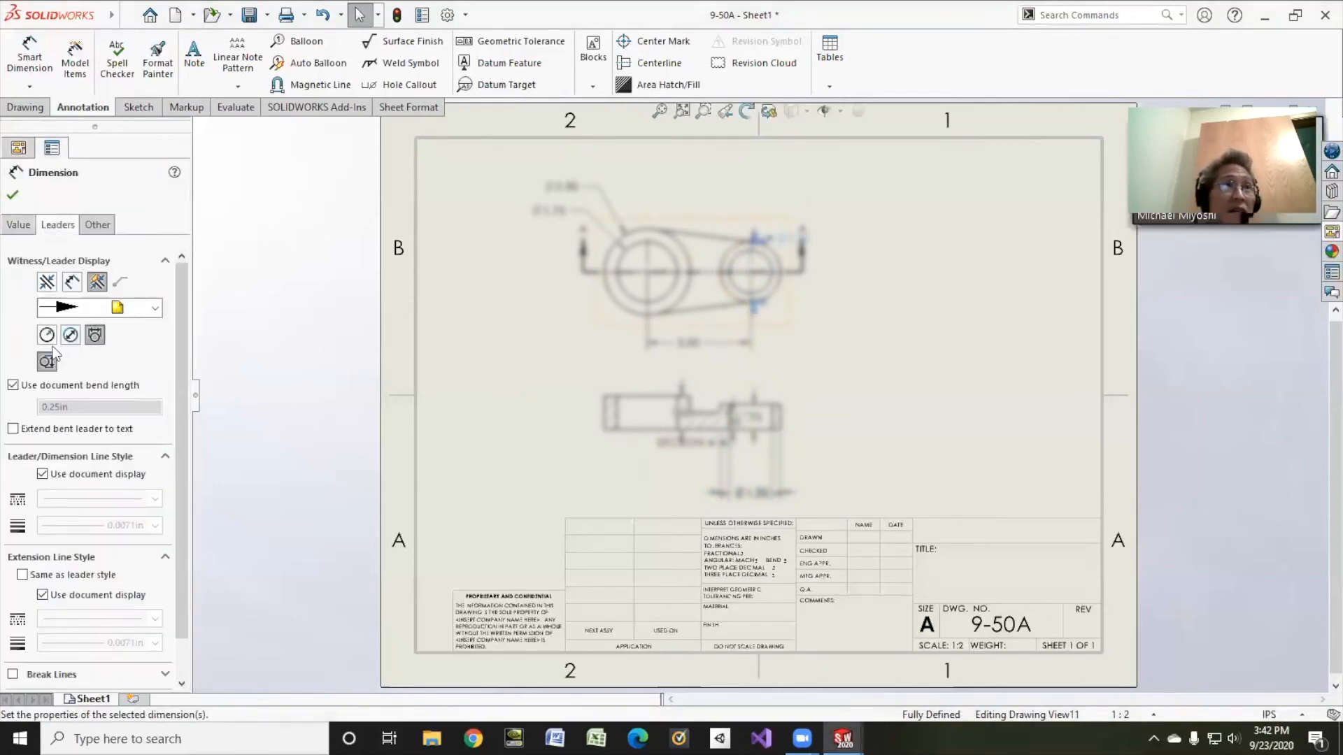
pyautogui.moveTo(776, 244); pyautogui.dragTo(833, 189)
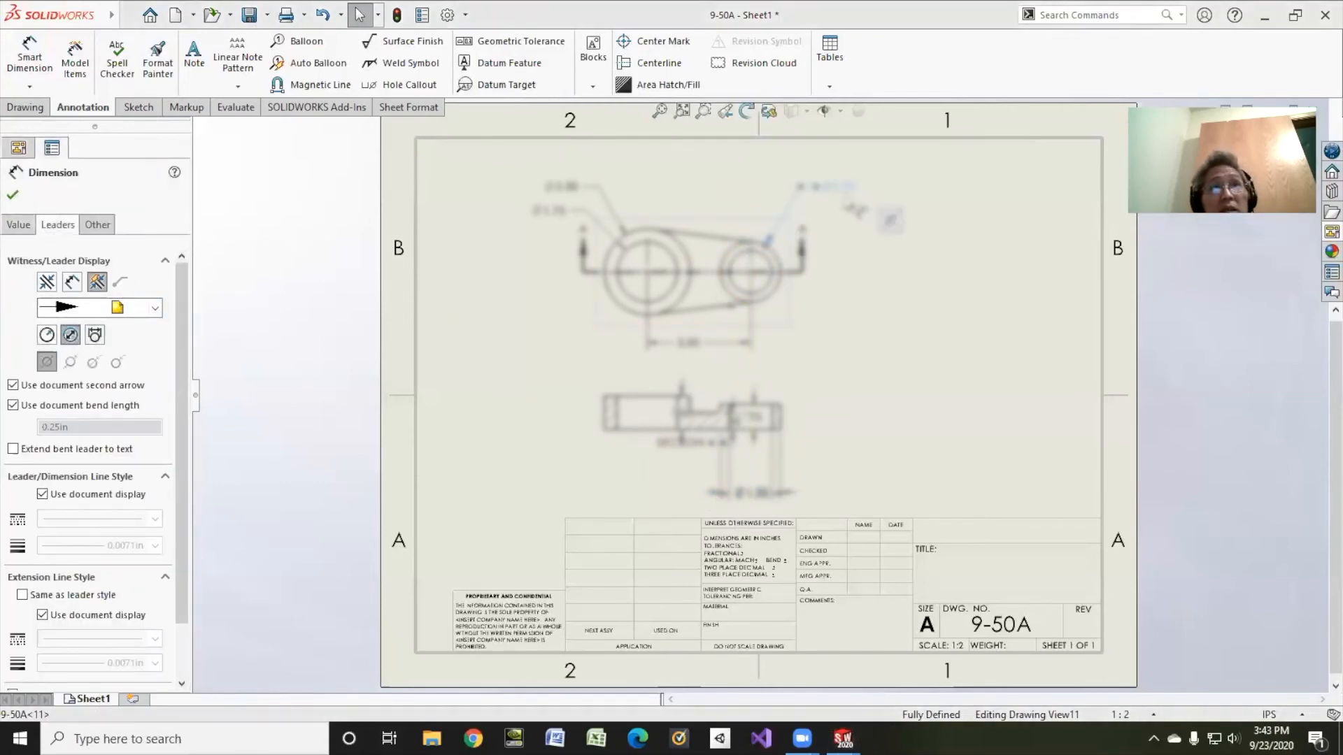
pyautogui.click(779, 513)
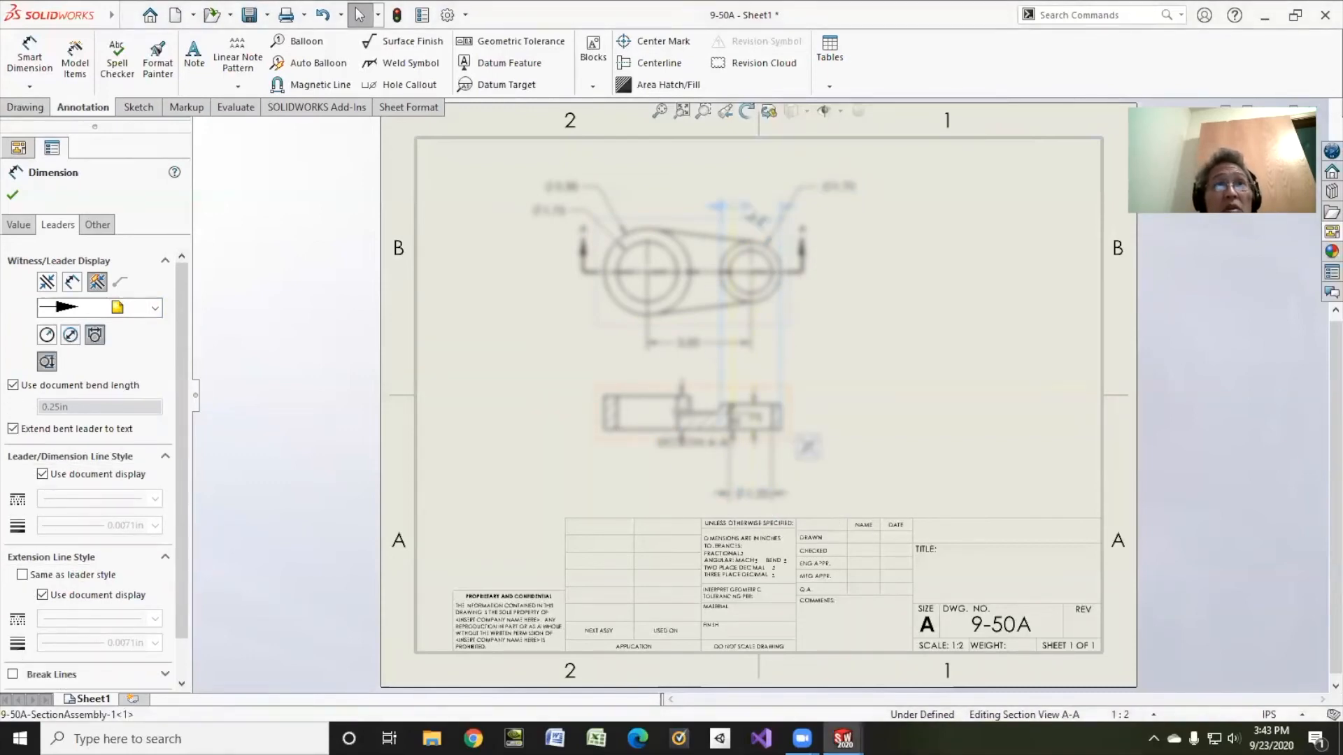
pyautogui.click(829, 474)
pyautogui.click(778, 498)
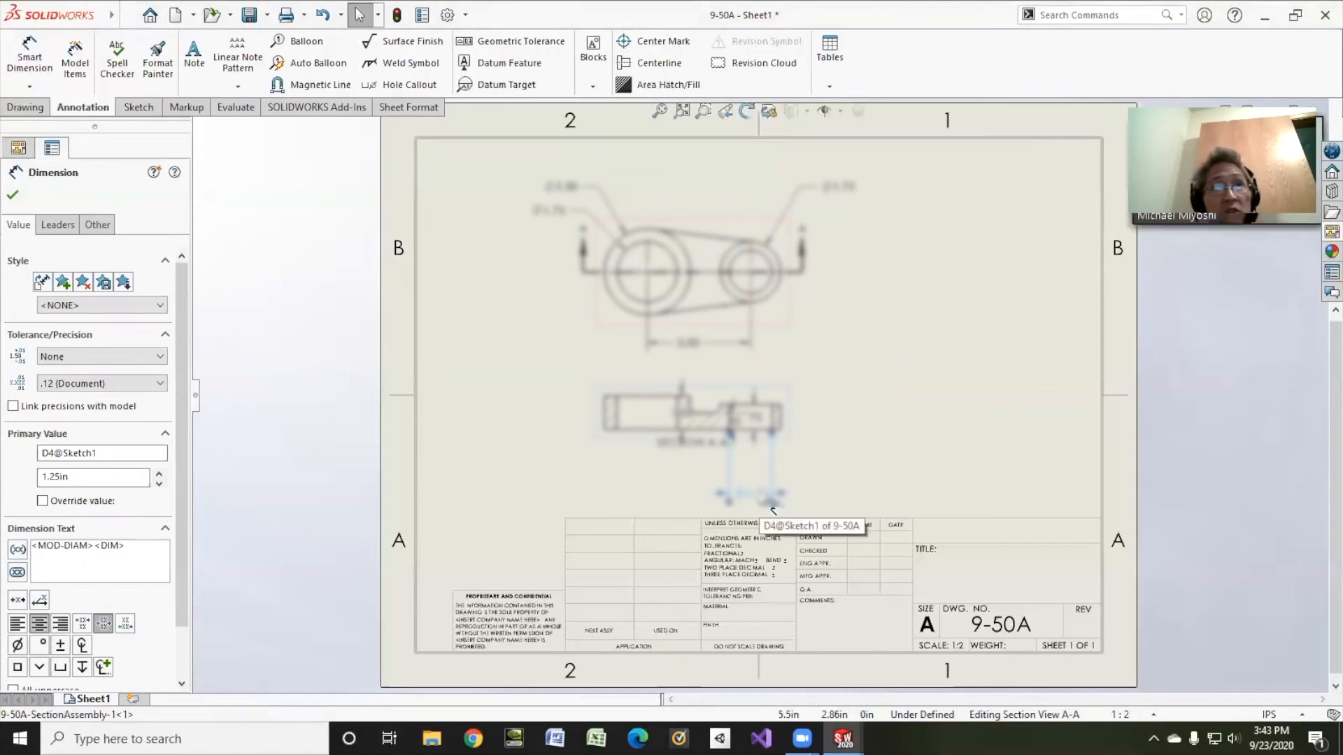
pyautogui.press('Escape')
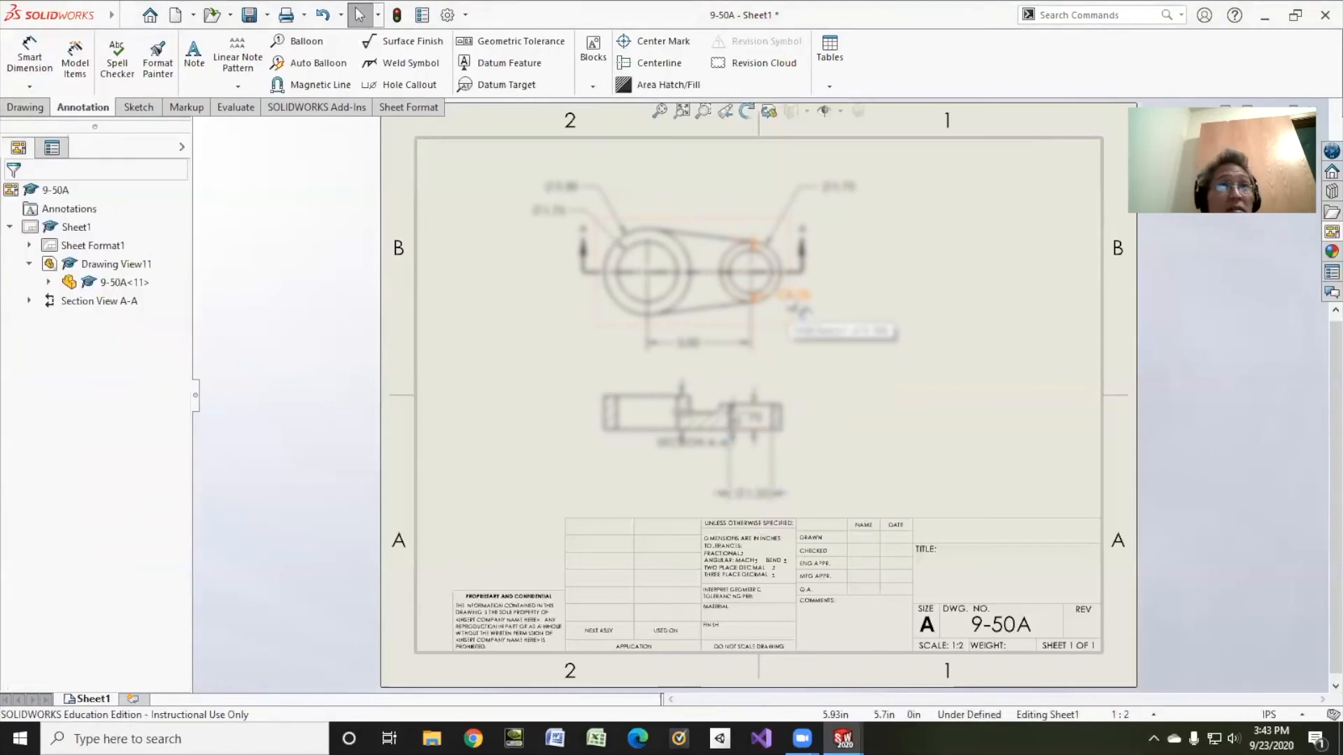
# Step: Shift the right circle's diameter to its lower right, delete the stray diameter, and move 0.75 outside the section
pyautogui.click(791, 296)
pyautogui.click(58, 225)
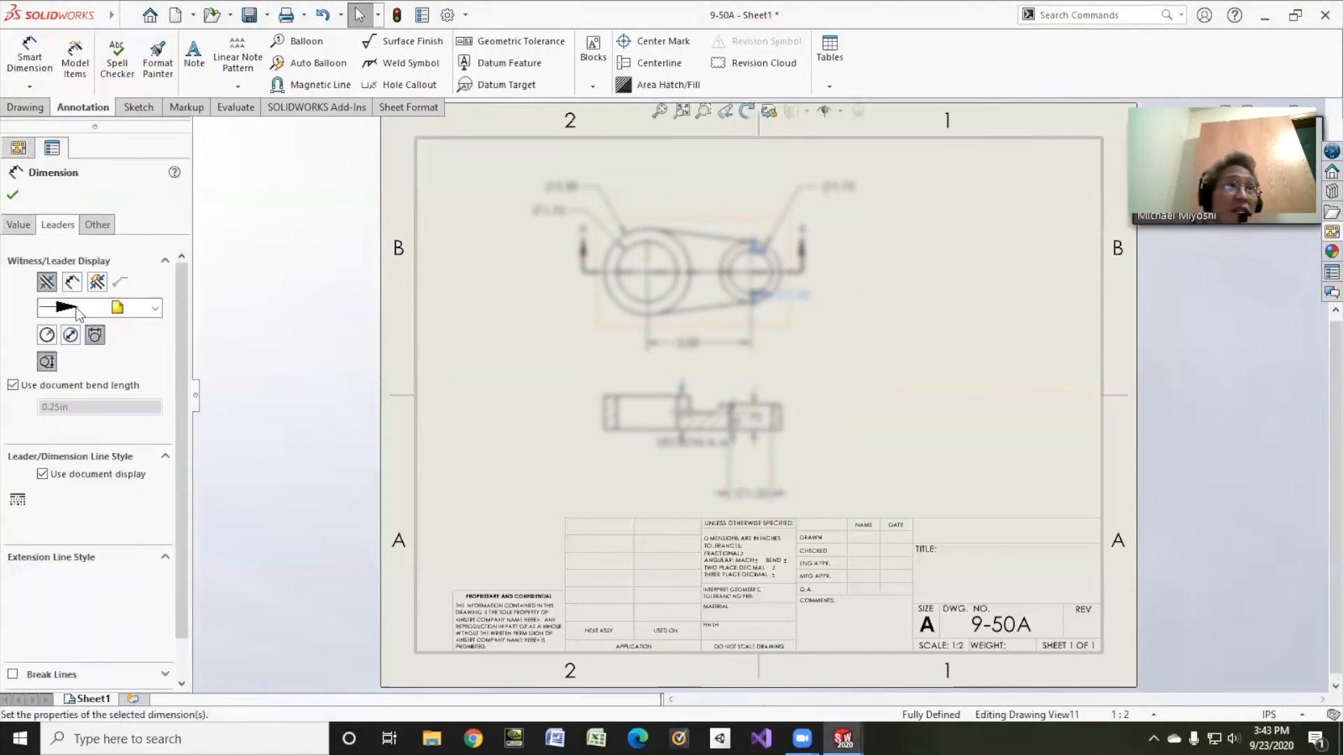
pyautogui.moveTo(768, 305); pyautogui.dragTo(848, 330)
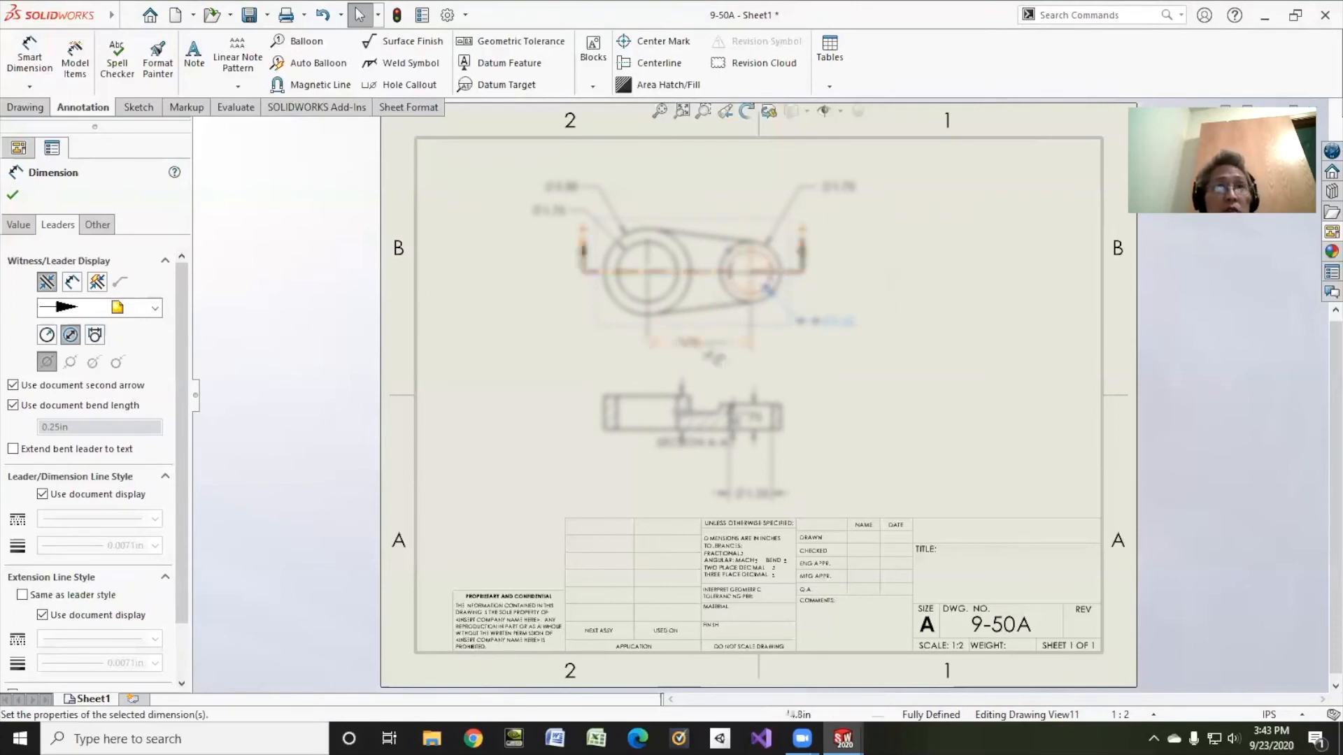
pyautogui.click(756, 495)
pyautogui.press('Delete')
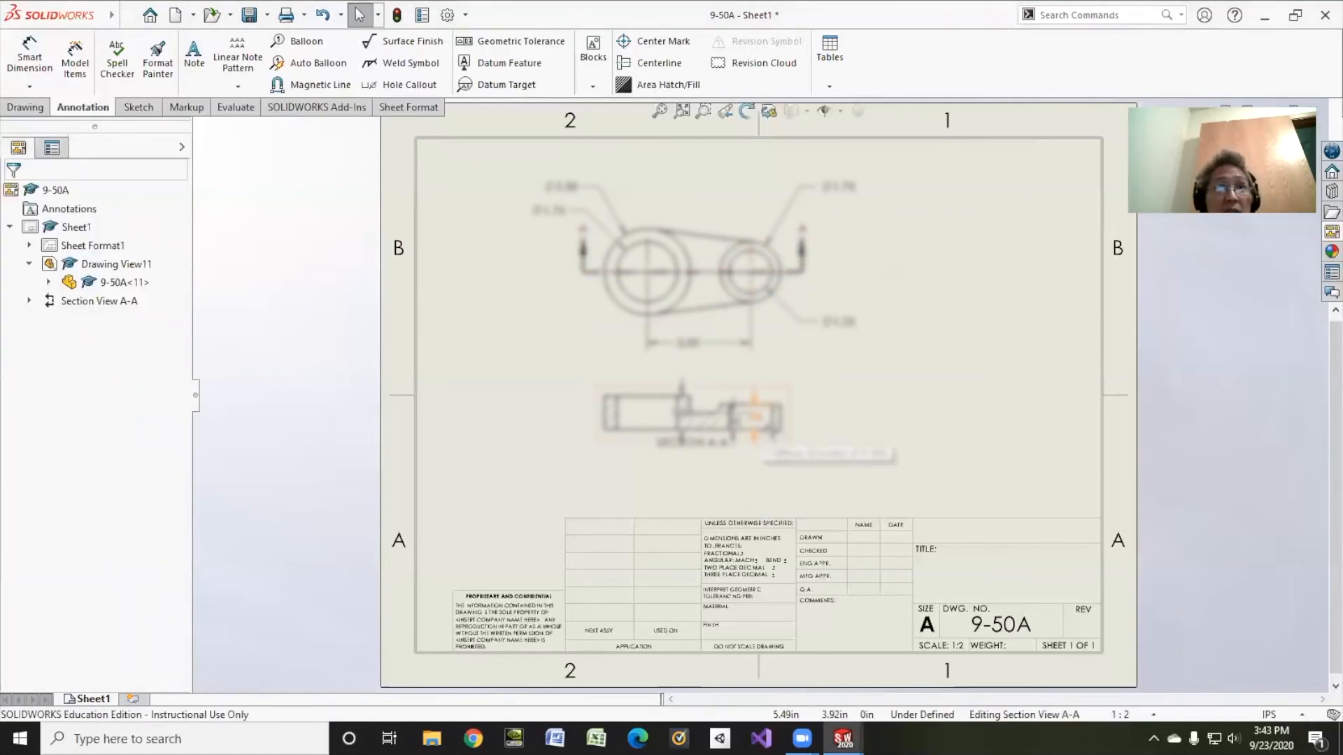
pyautogui.moveTo(757, 423); pyautogui.dragTo(828, 414)
# Step: Drag the 0.50 and 1.00 heights to Section A-A's left end and the 0.75 to its right end
pyautogui.moveTo(741, 422); pyautogui.dragTo(569, 444)
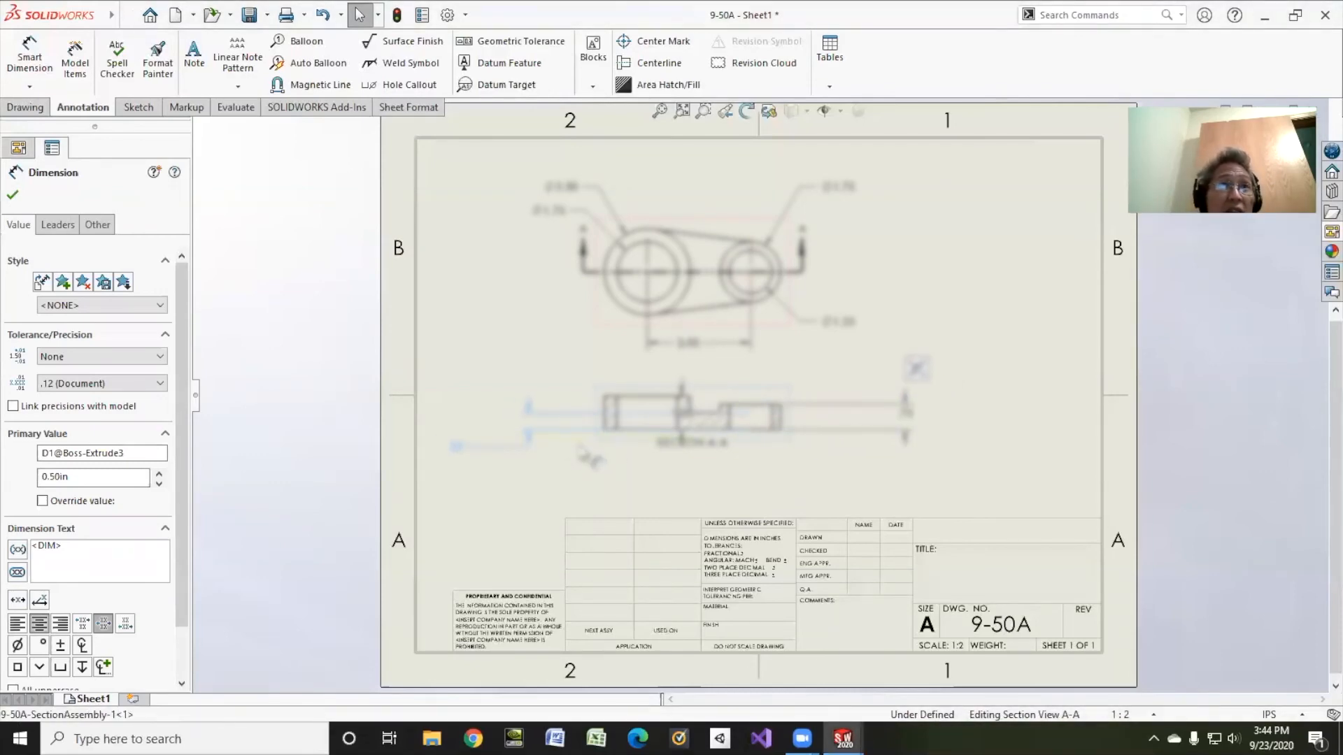
pyautogui.moveTo(459, 455); pyautogui.dragTo(575, 438)
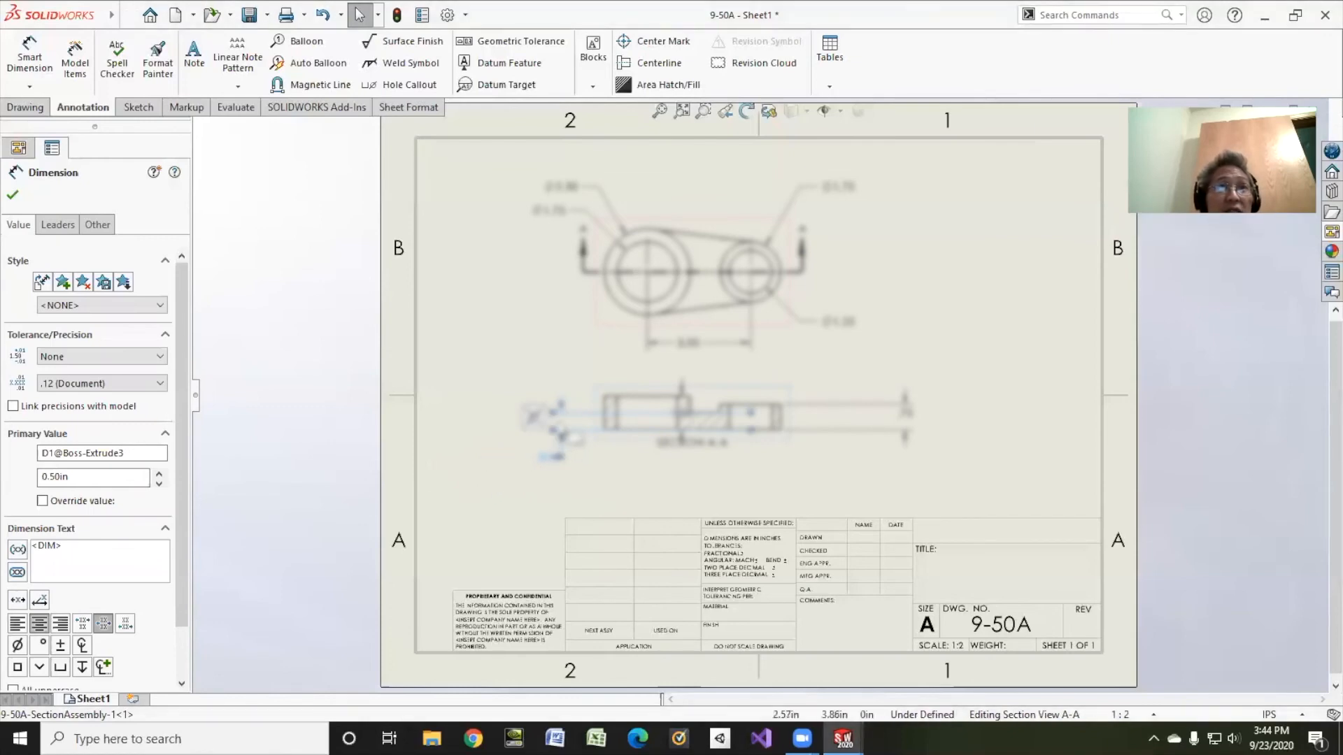
pyautogui.moveTo(685, 412); pyautogui.dragTo(566, 461)
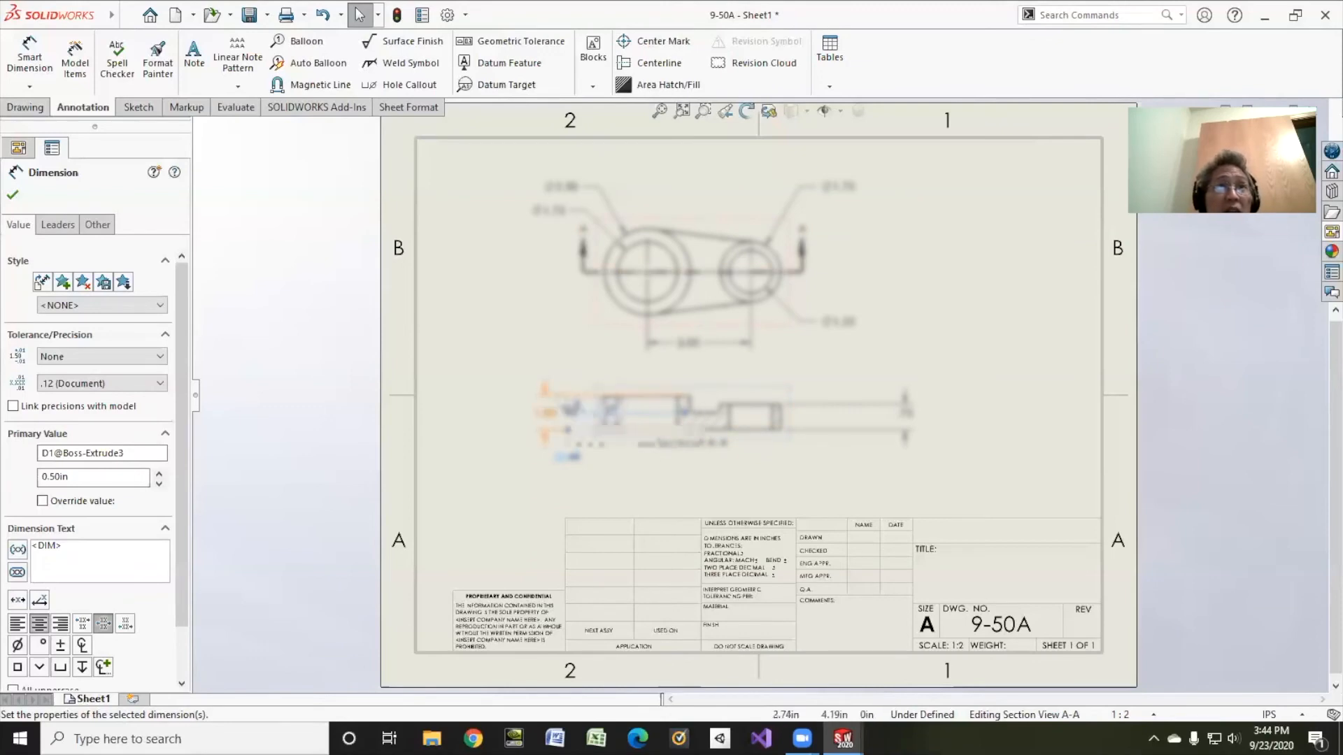
pyautogui.click(547, 413)
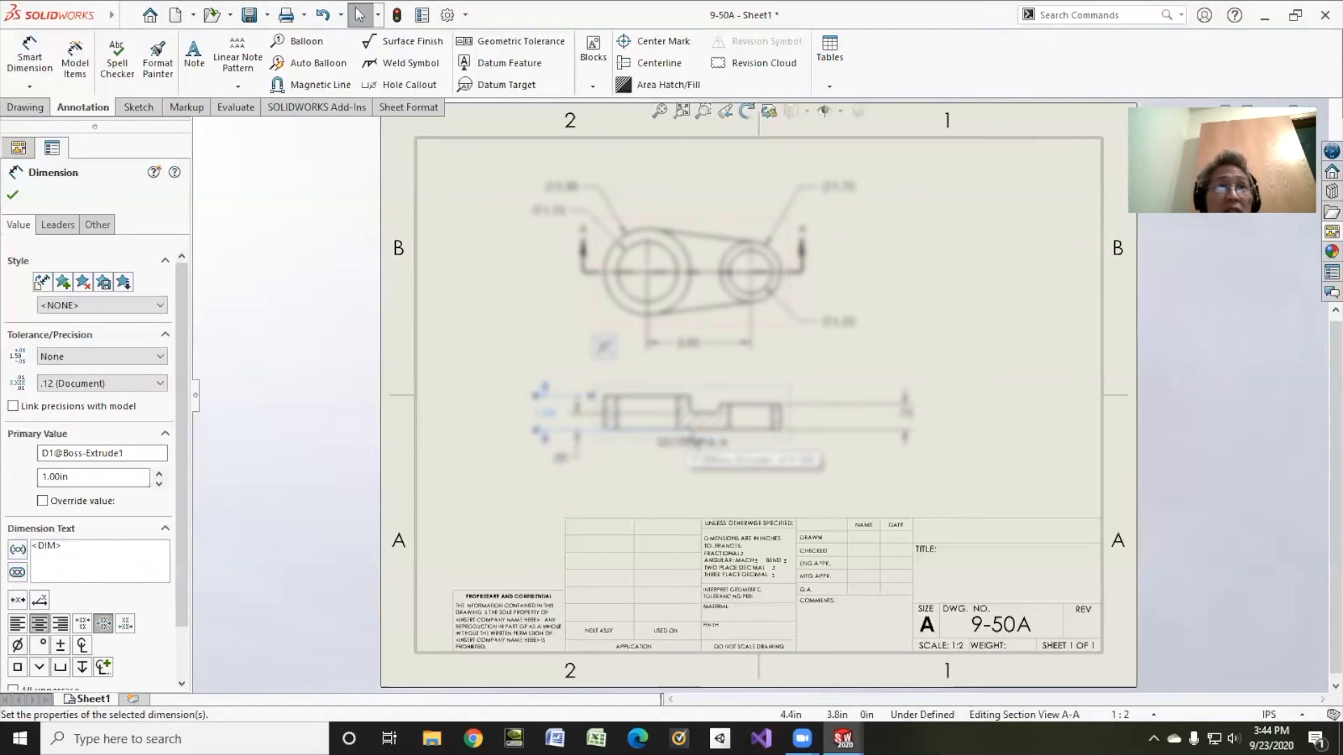
pyautogui.moveTo(682, 430); pyautogui.dragTo(600, 432)
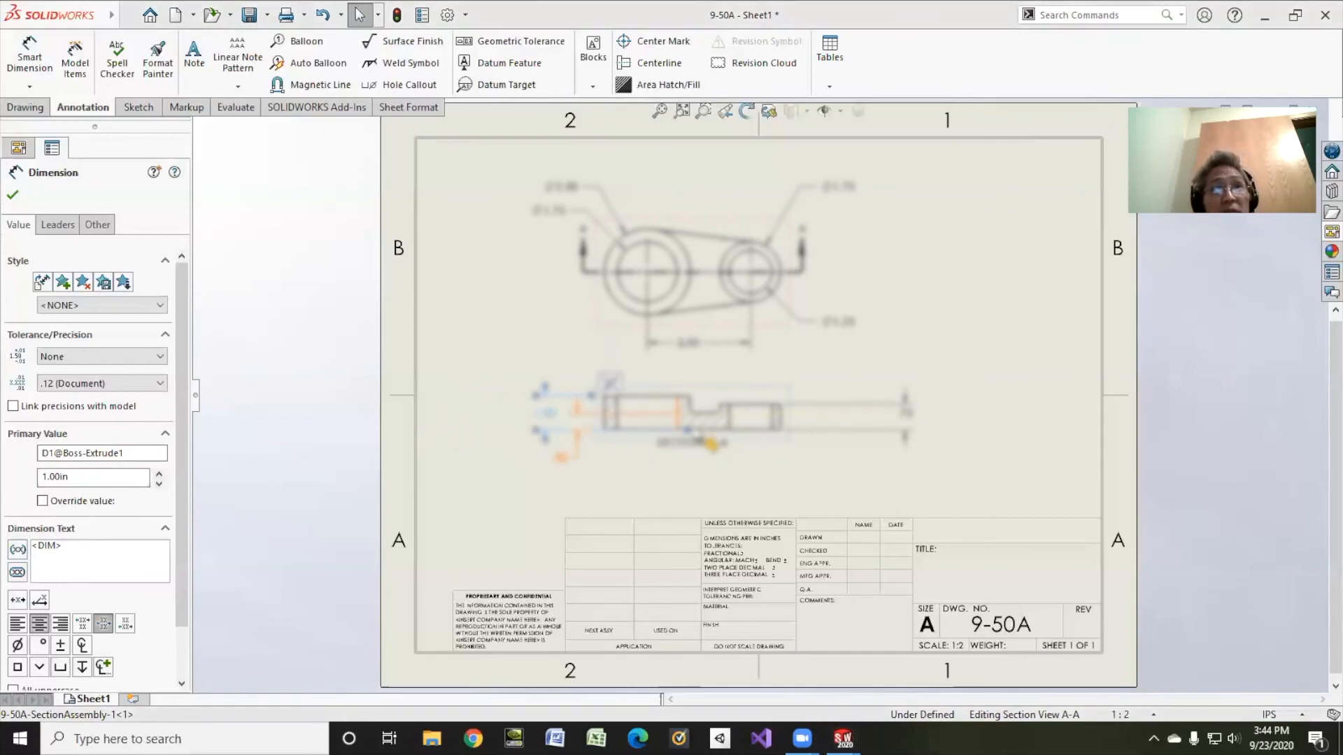
pyautogui.moveTo(617, 433); pyautogui.dragTo(617, 437)
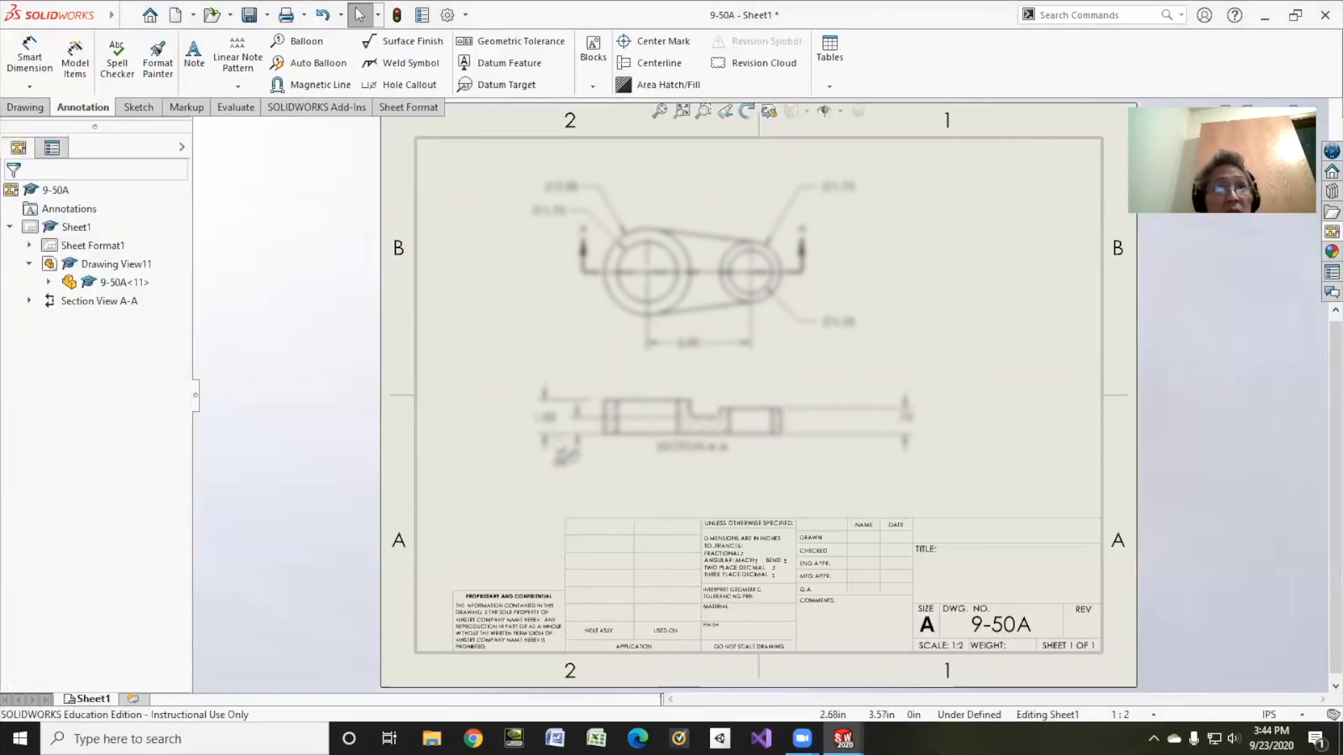
pyautogui.click(689, 435)
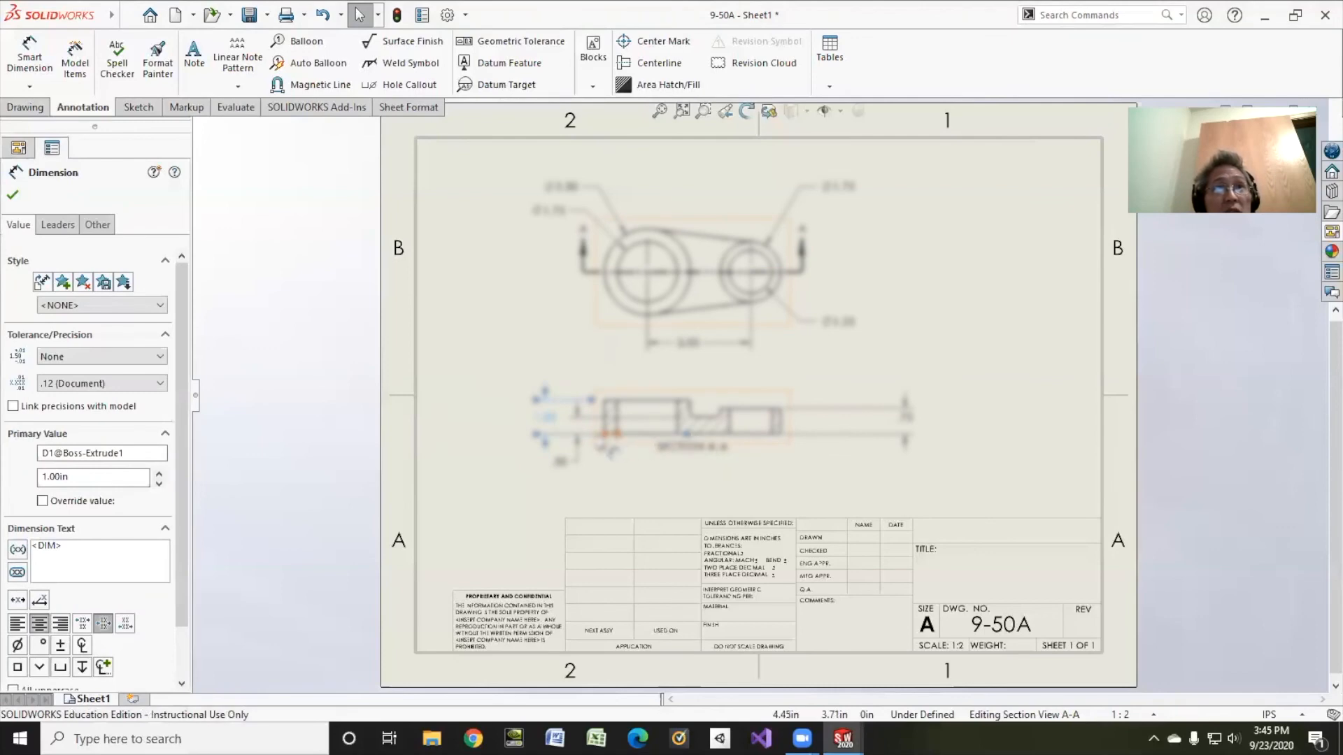
pyautogui.click(861, 423)
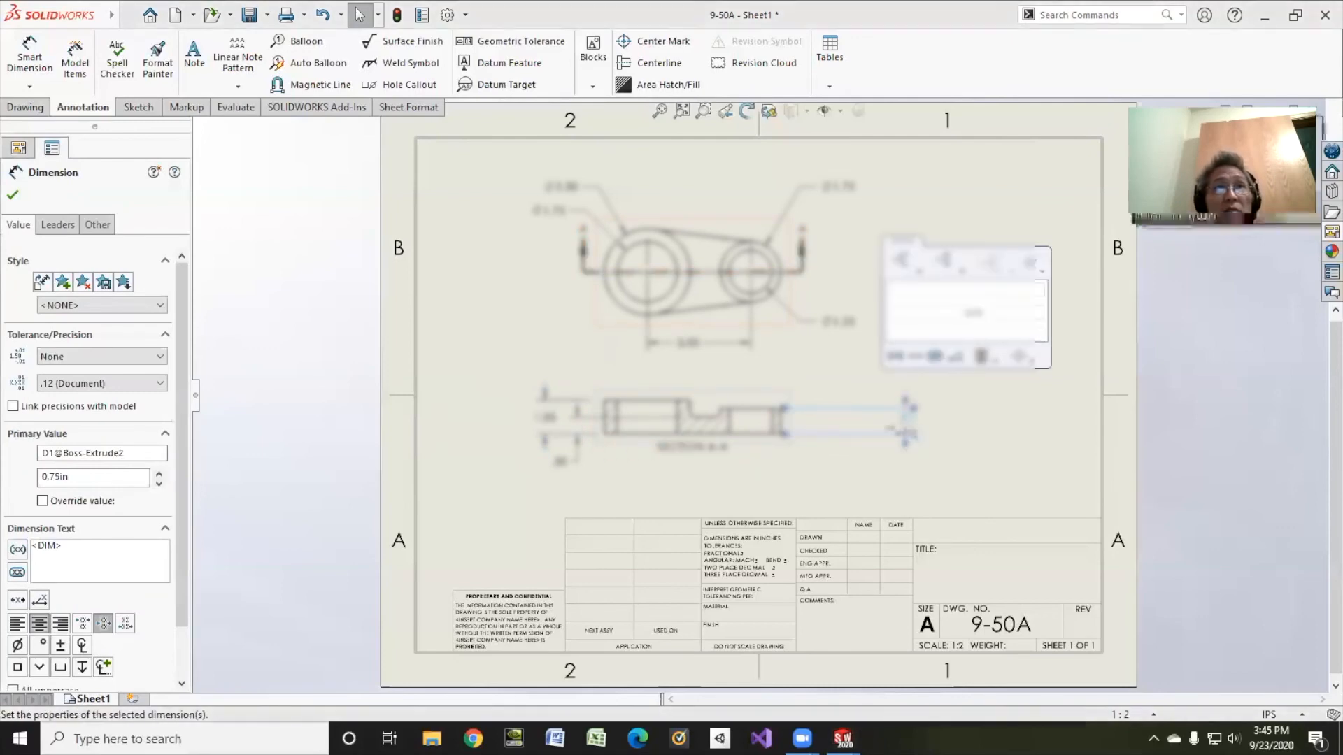
pyautogui.moveTo(900, 423); pyautogui.dragTo(830, 426)
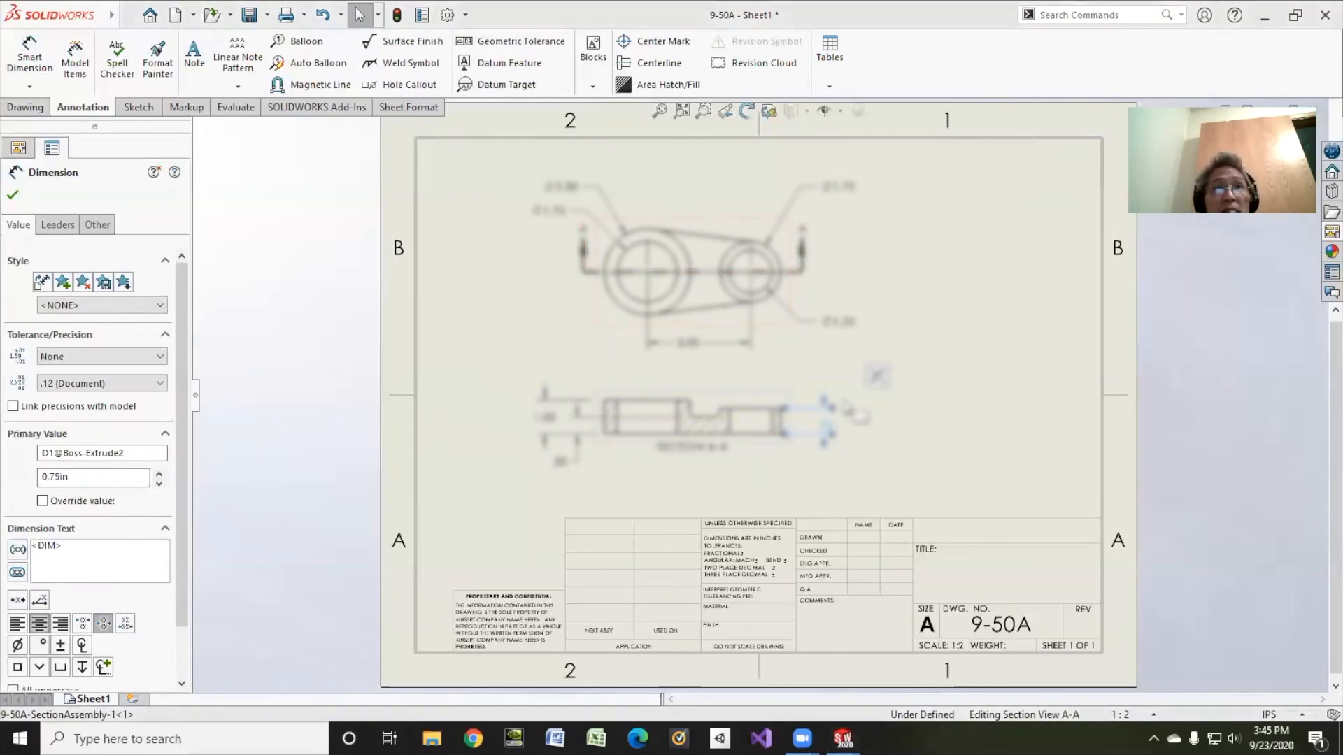
pyautogui.click(13, 196)
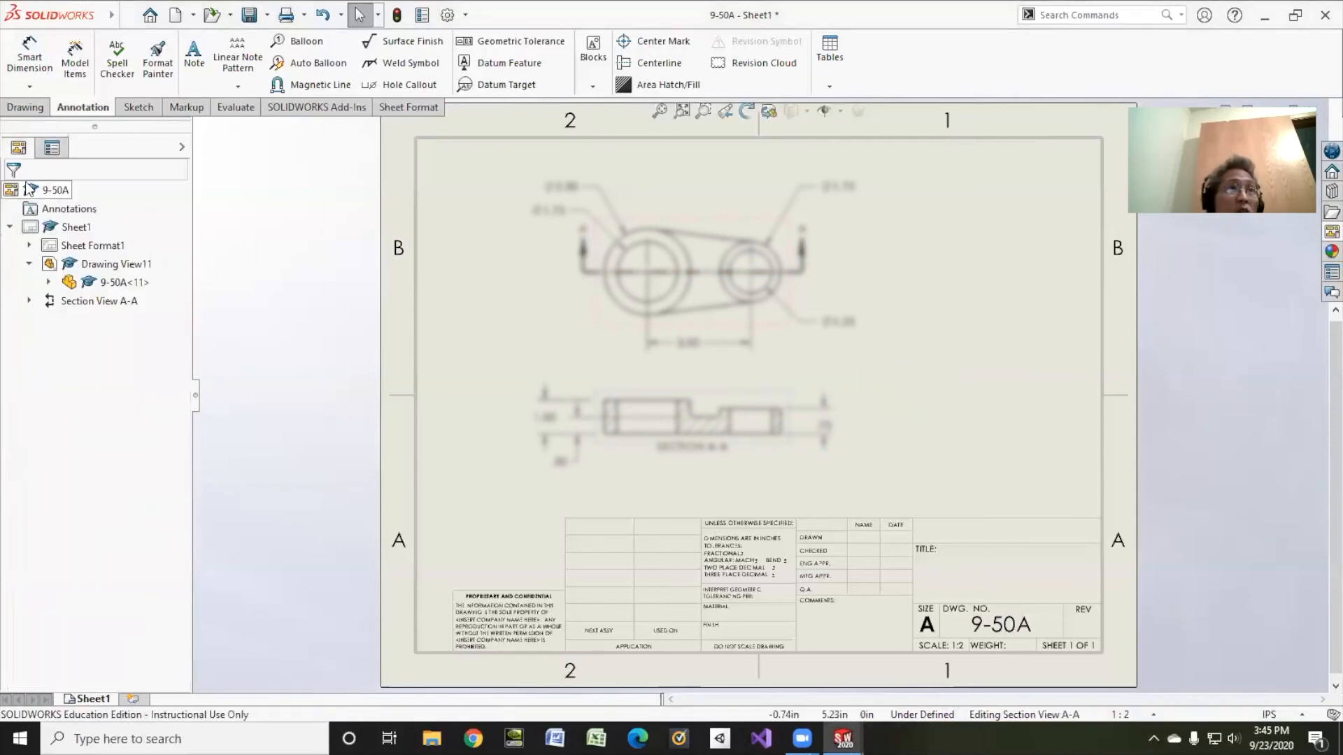
# Step: Edit the sheet format and enter the drafter's name and the date 9/23/20 in the DRAWN row
pyautogui.click(112, 248)
pyautogui.rightClick(112, 248)
pyautogui.click(105, 297)
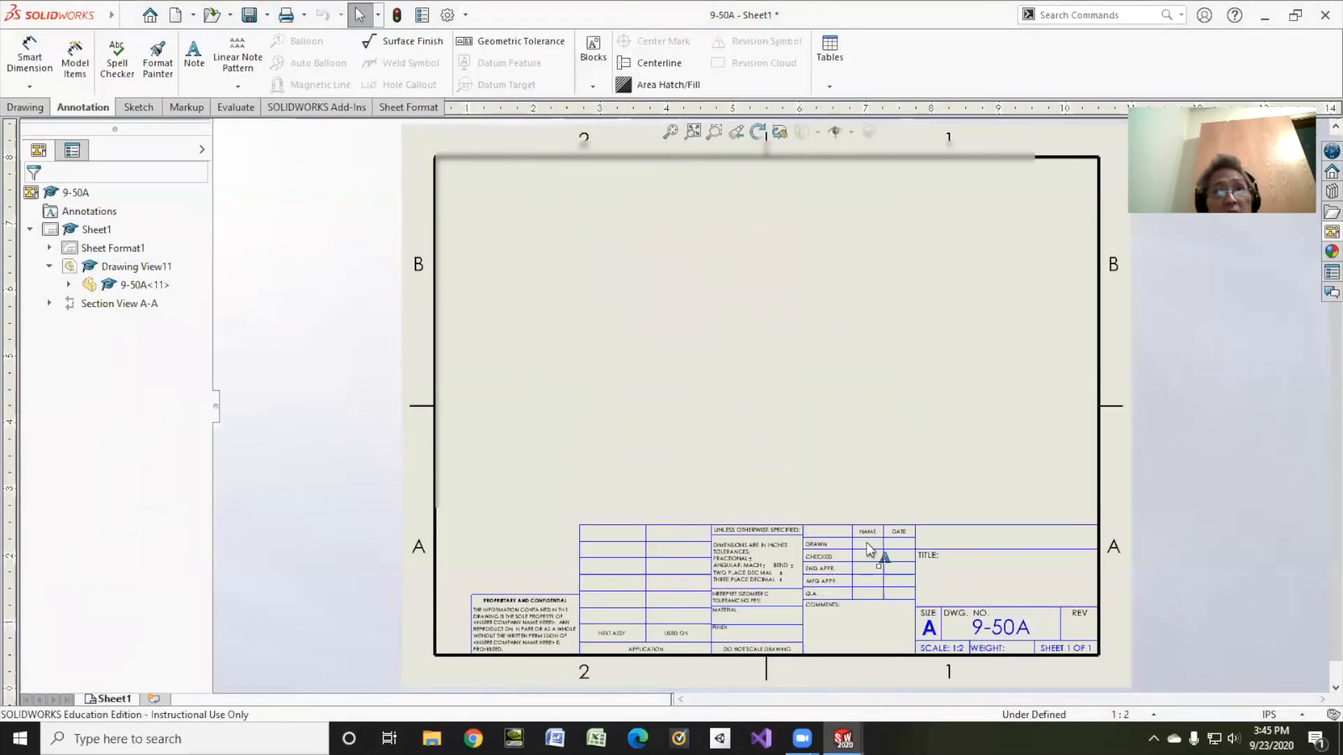
pyautogui.scroll(-5, 869, 548)
pyautogui.doubleClick(830, 508)
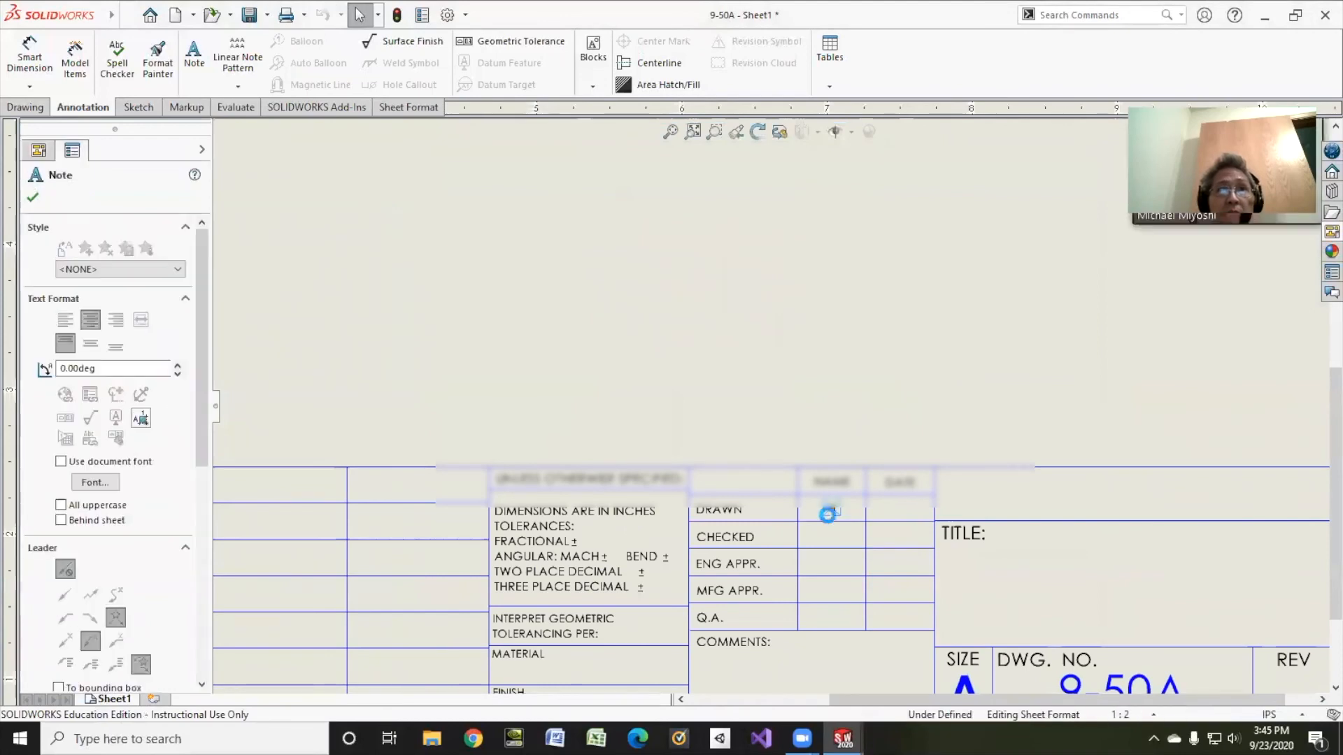
pyautogui.write('MIYOSHI')
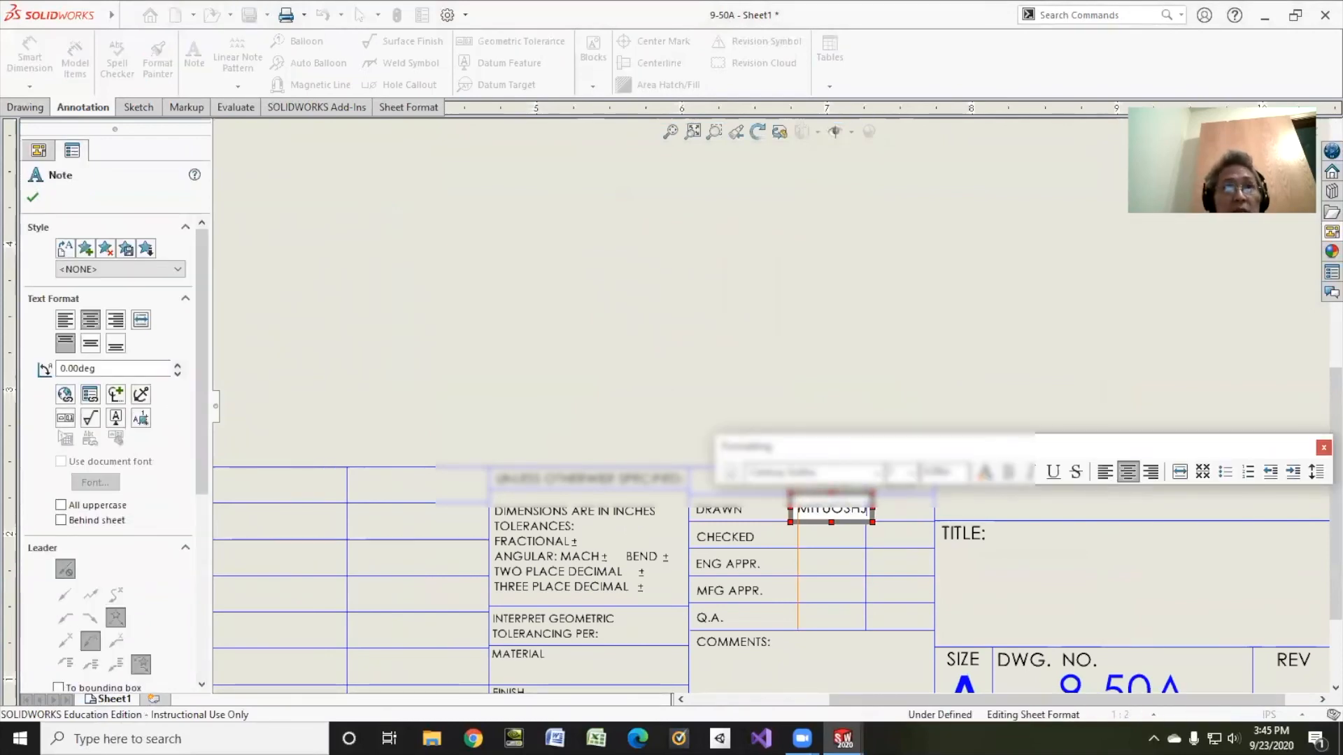
pyautogui.click(903, 513)
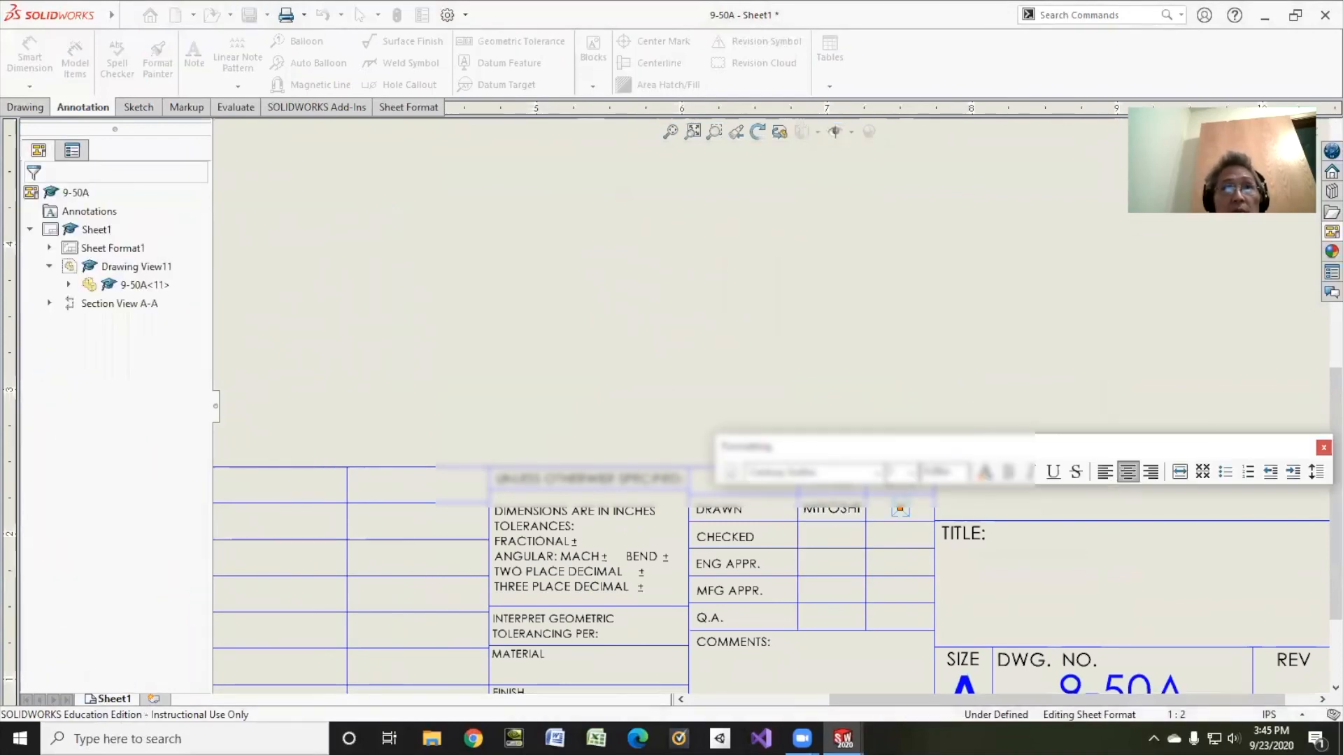
pyautogui.doubleClick(902, 512)
pyautogui.write('9/23/20')
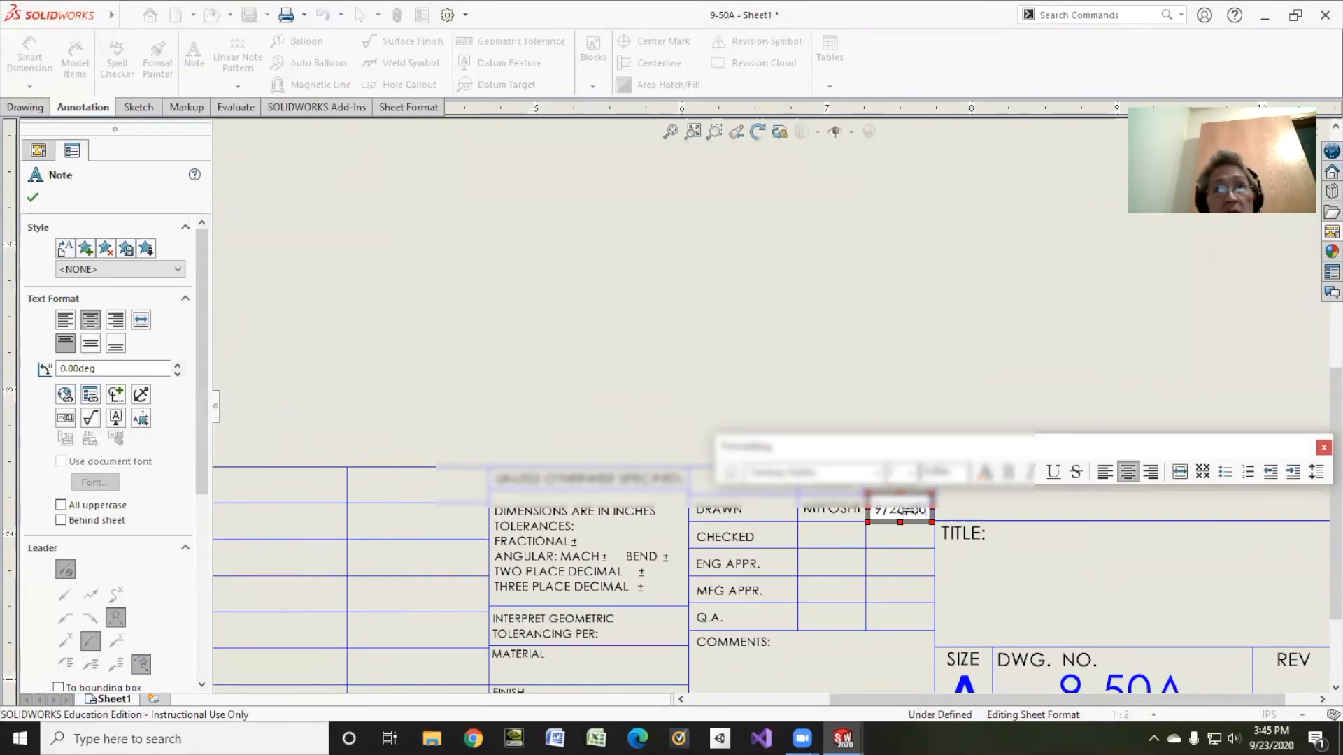
pyautogui.click(1152, 586)
# Step: Enter 9-50A as the drawing title in the title block
pyautogui.doubleClick(1133, 594)
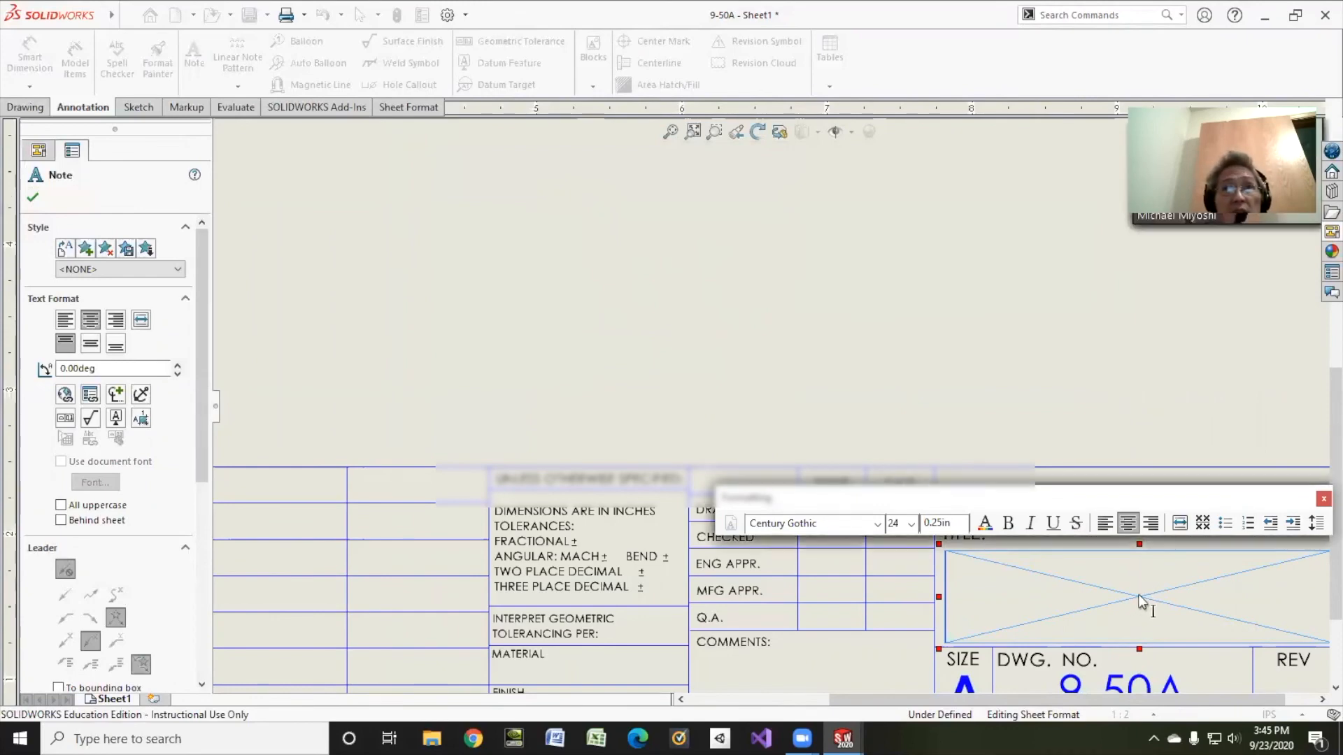
pyautogui.write('9*')
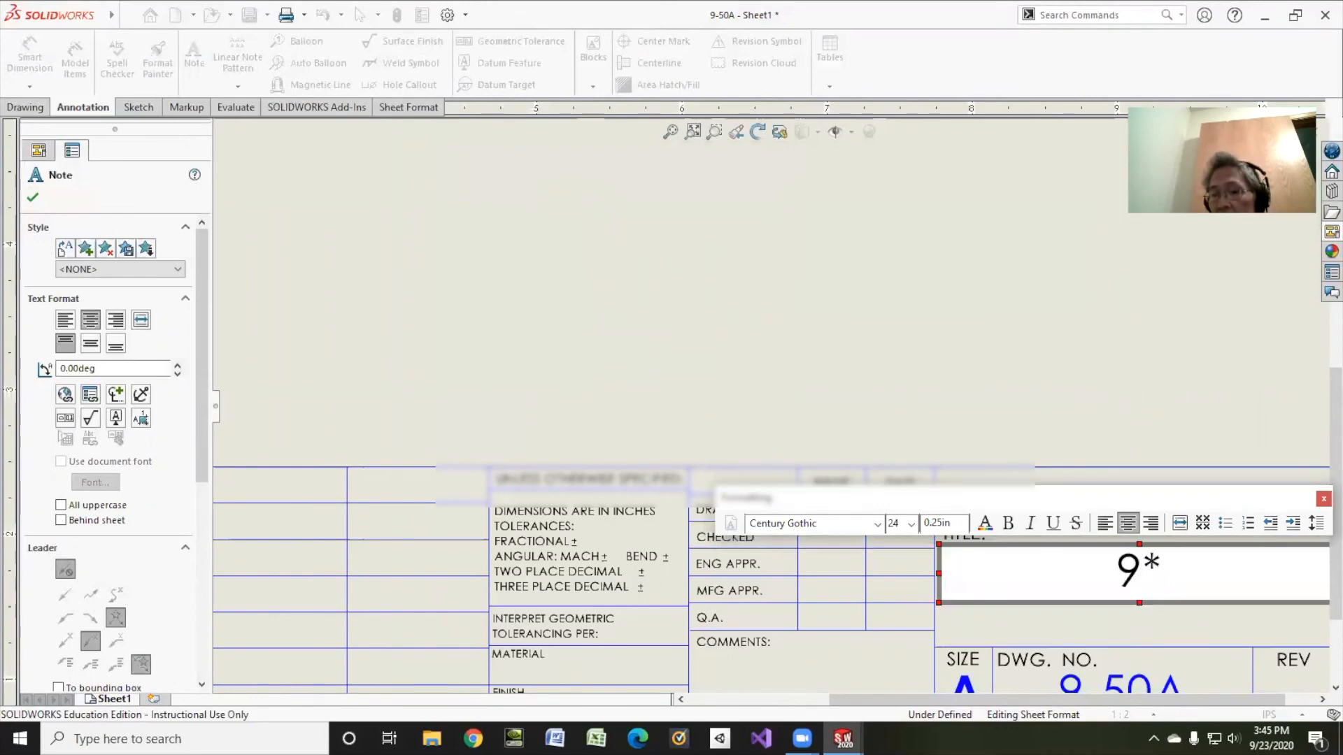
pyautogui.press('BackSpace')
pyautogui.write('-50a')
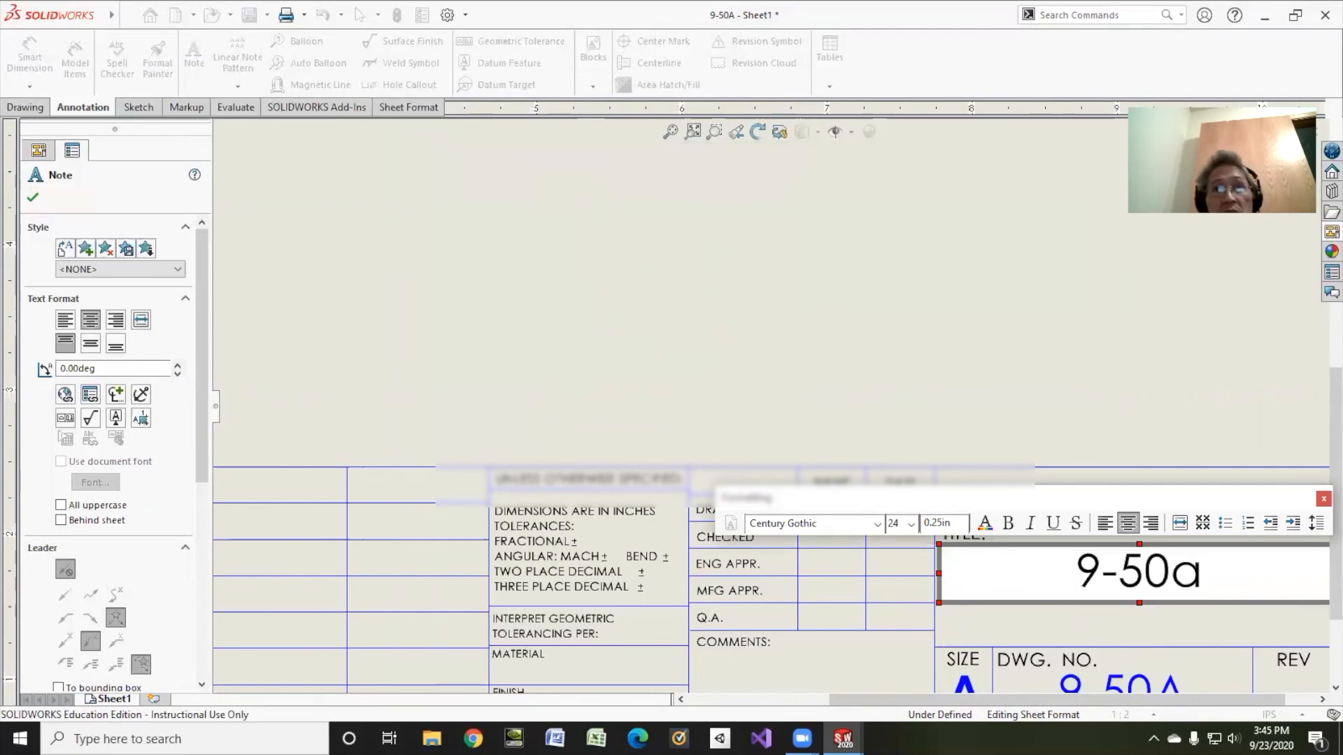
pyautogui.press('BackSpace')
pyautogui.write('A')
pyautogui.click(1140, 483)
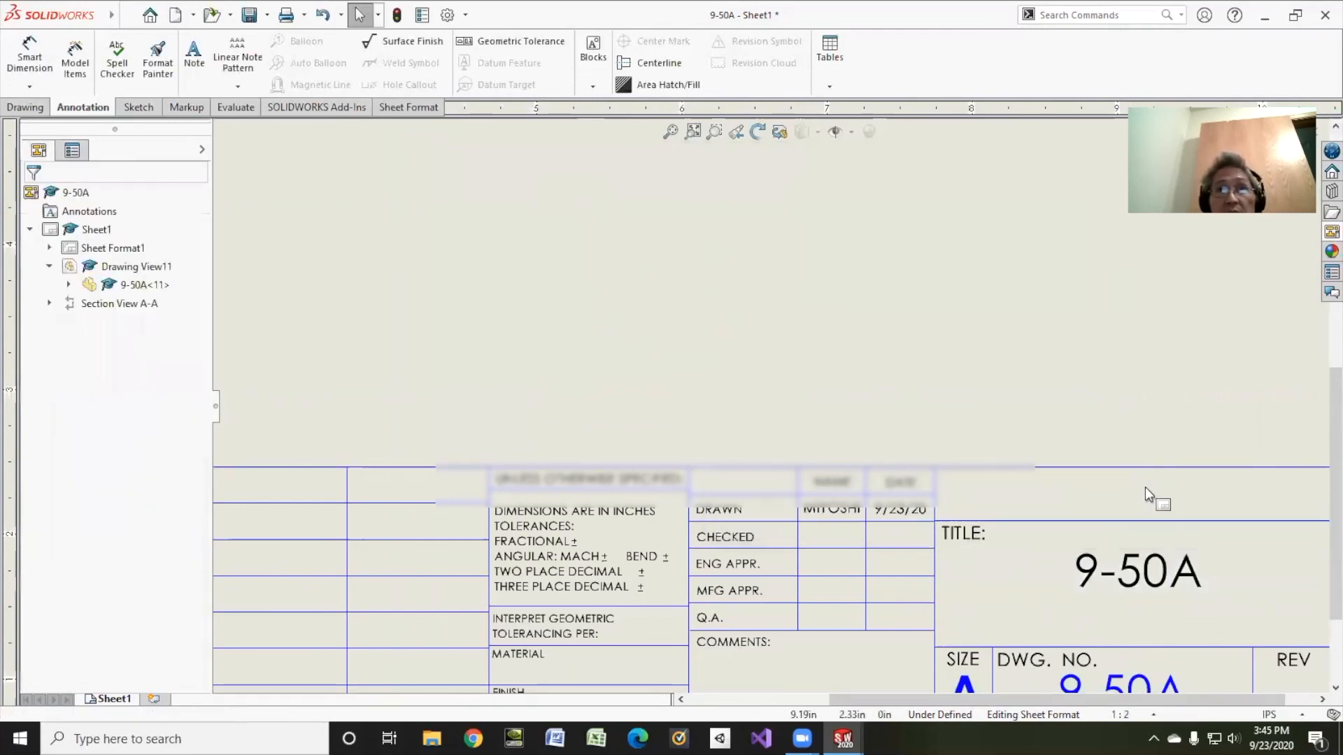
# Step: Add a note with the design company's name above the title and return to the sheet
pyautogui.click(1144, 497)
pyautogui.write('M')
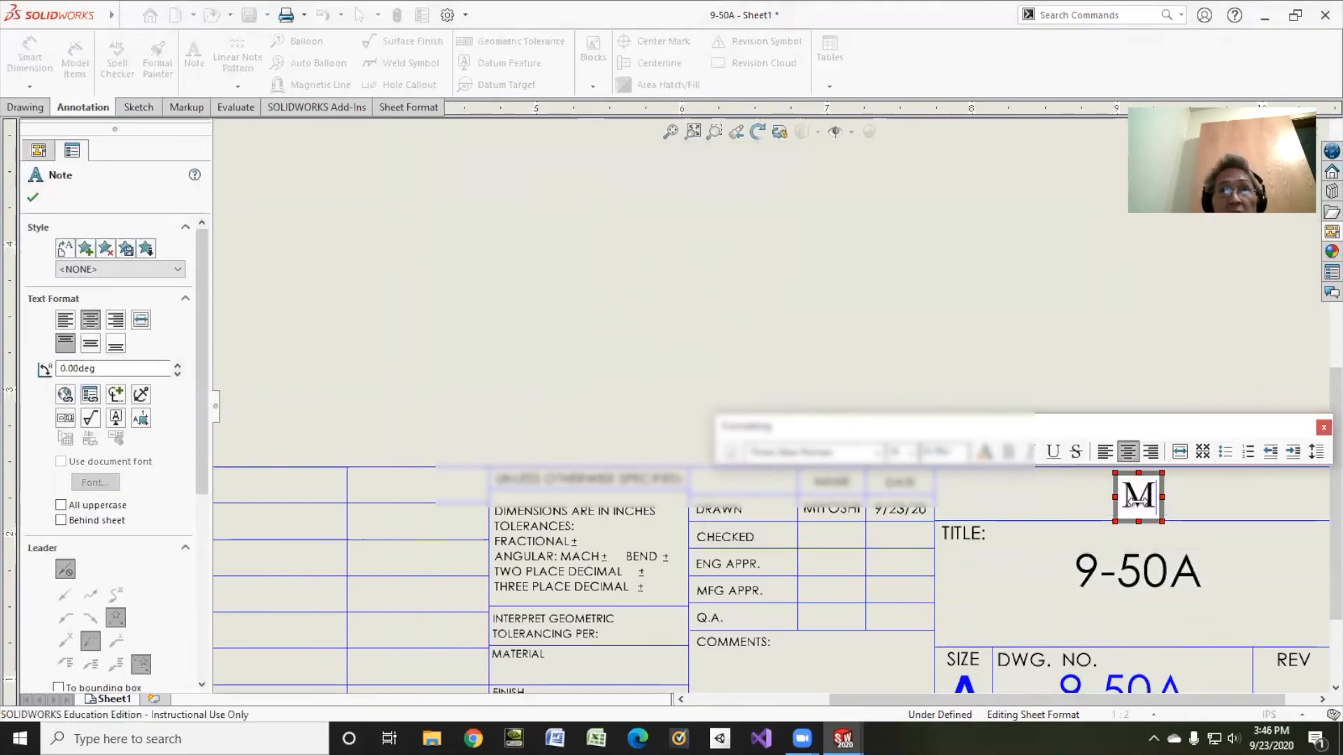
pyautogui.write('IYOSHI DESIGN')
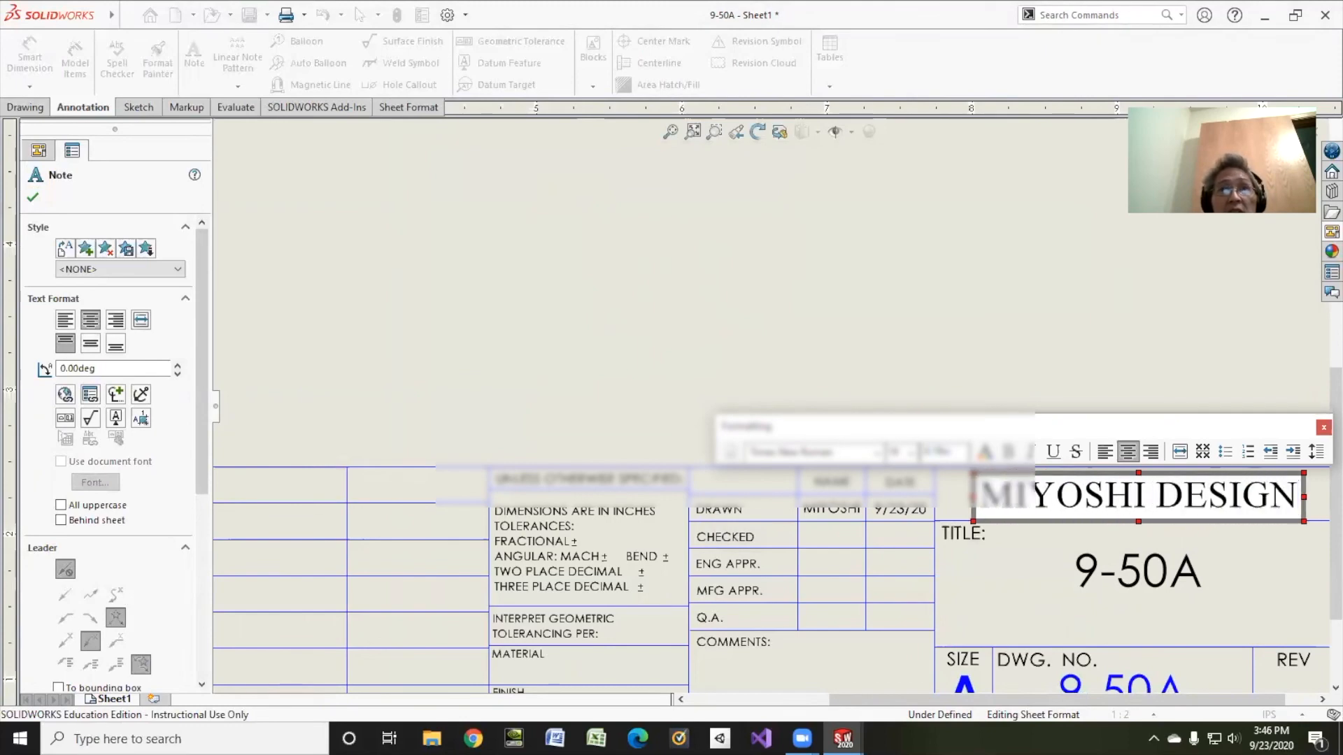
pyautogui.click(870, 338)
pyautogui.rightClick(79, 249)
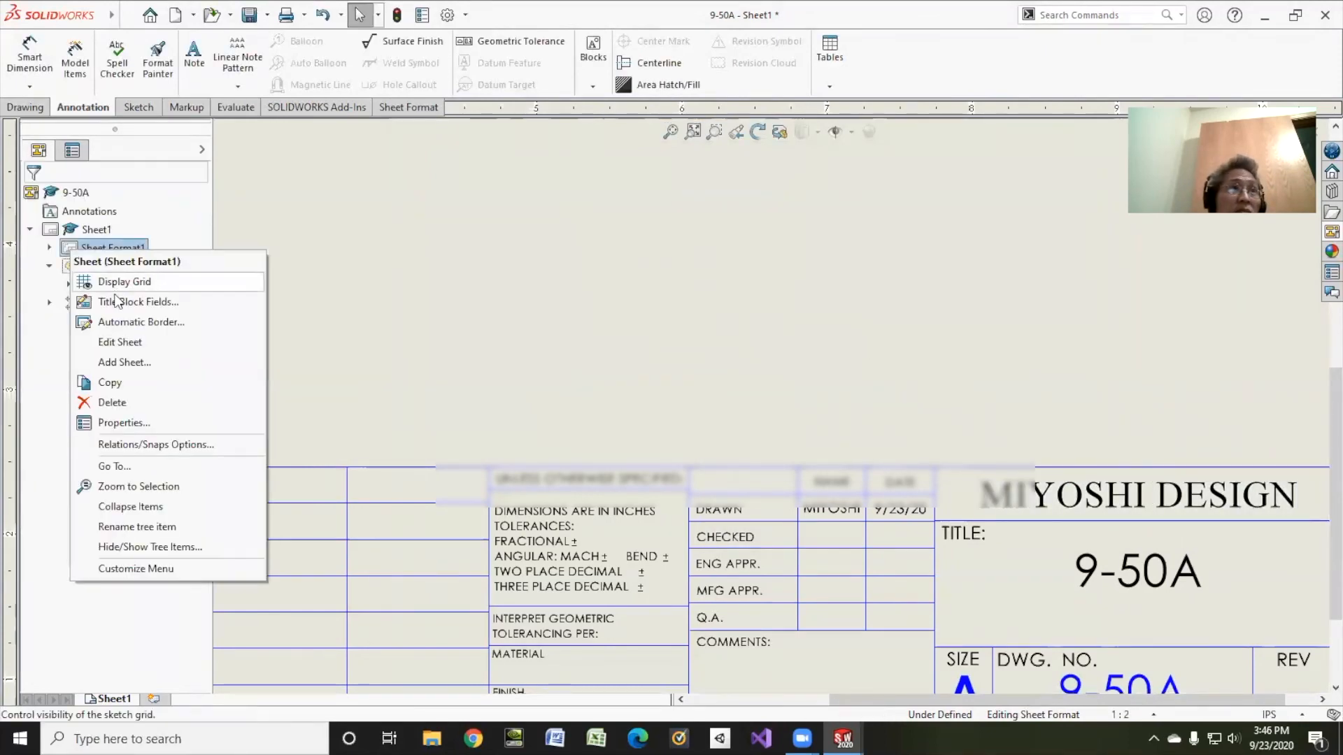
pyautogui.click(119, 342)
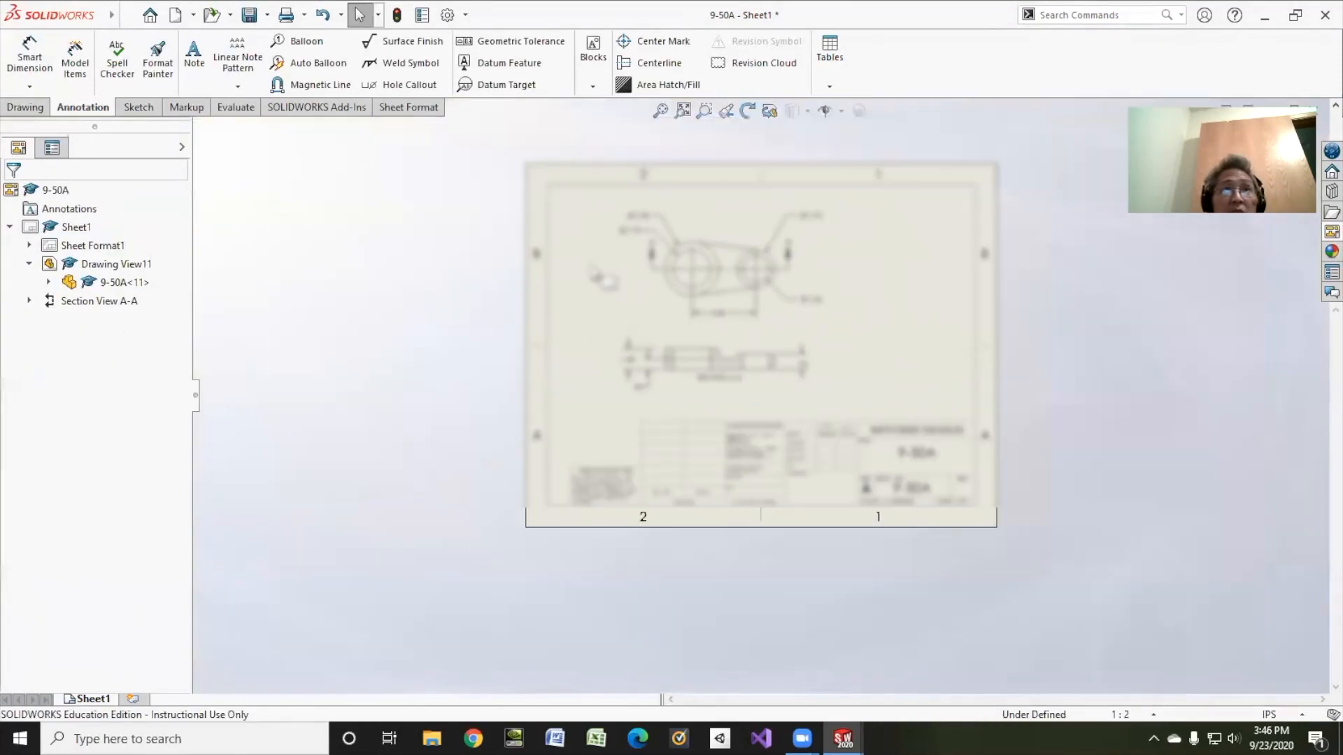